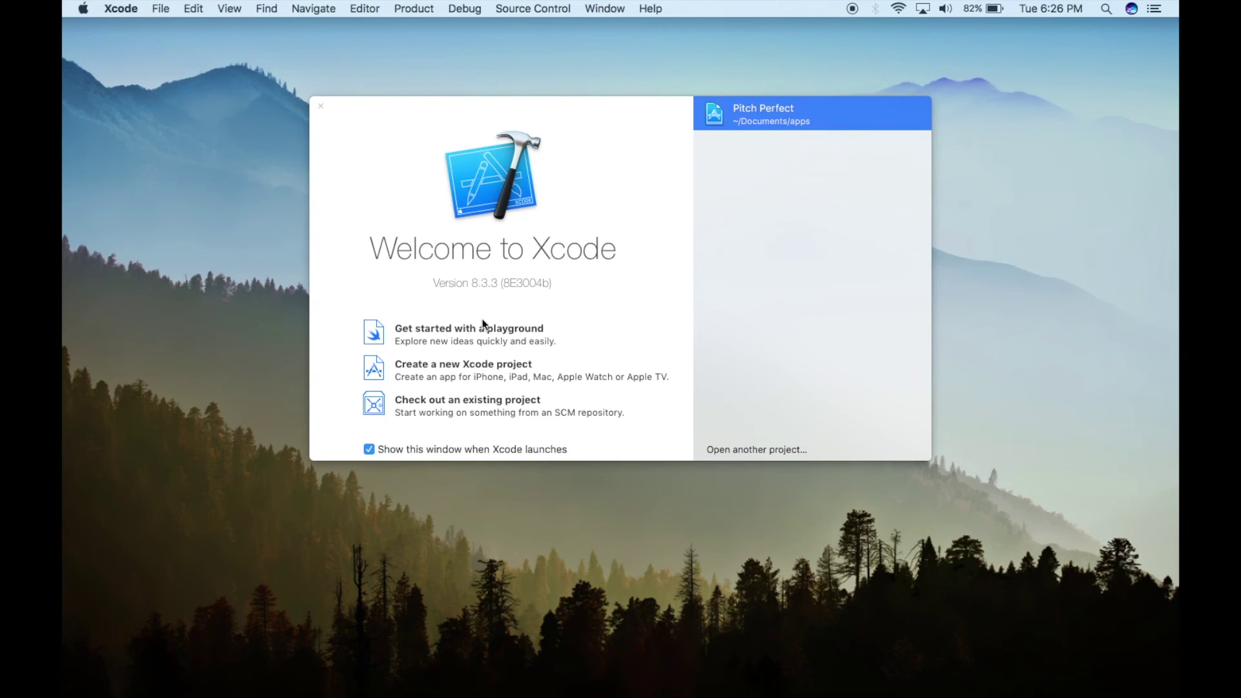
Open the recent Pitch Perfect project from the Welcome to Xcode window.
double_click(775, 114)
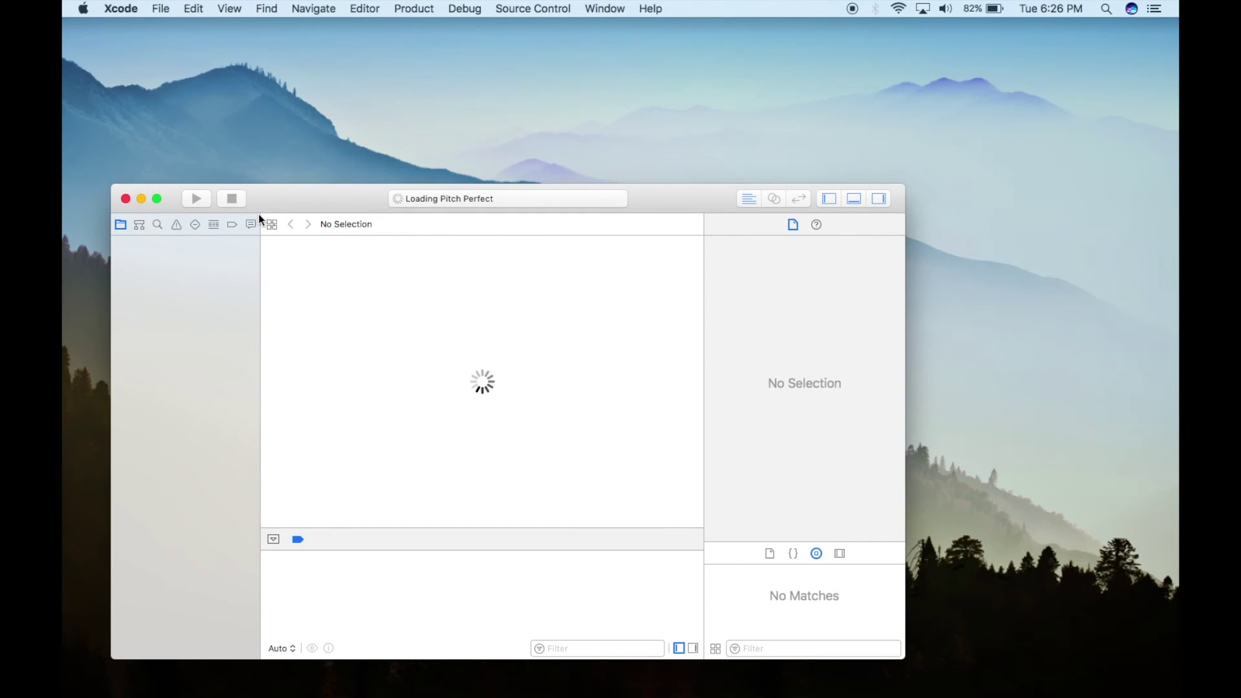
Glance at the build schemes, then move and enlarge the Pitch Perfect project window.
left_click_drag(309, 209, 286, 105)
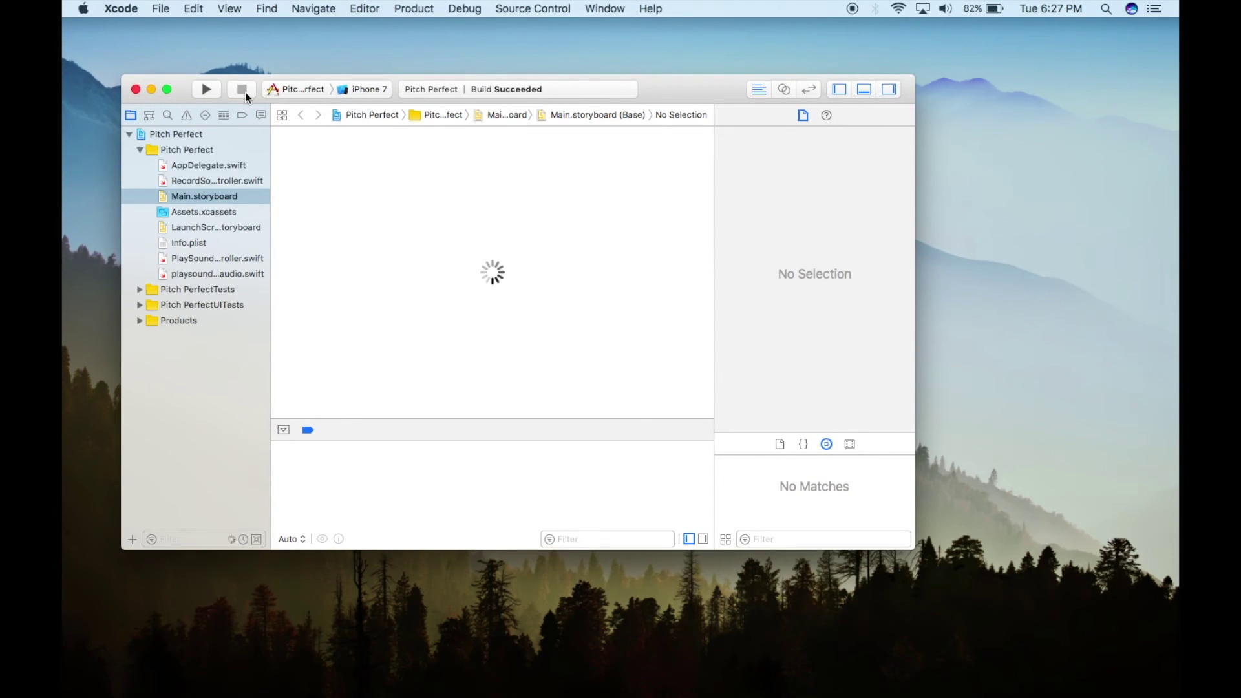
left_click(296, 90)
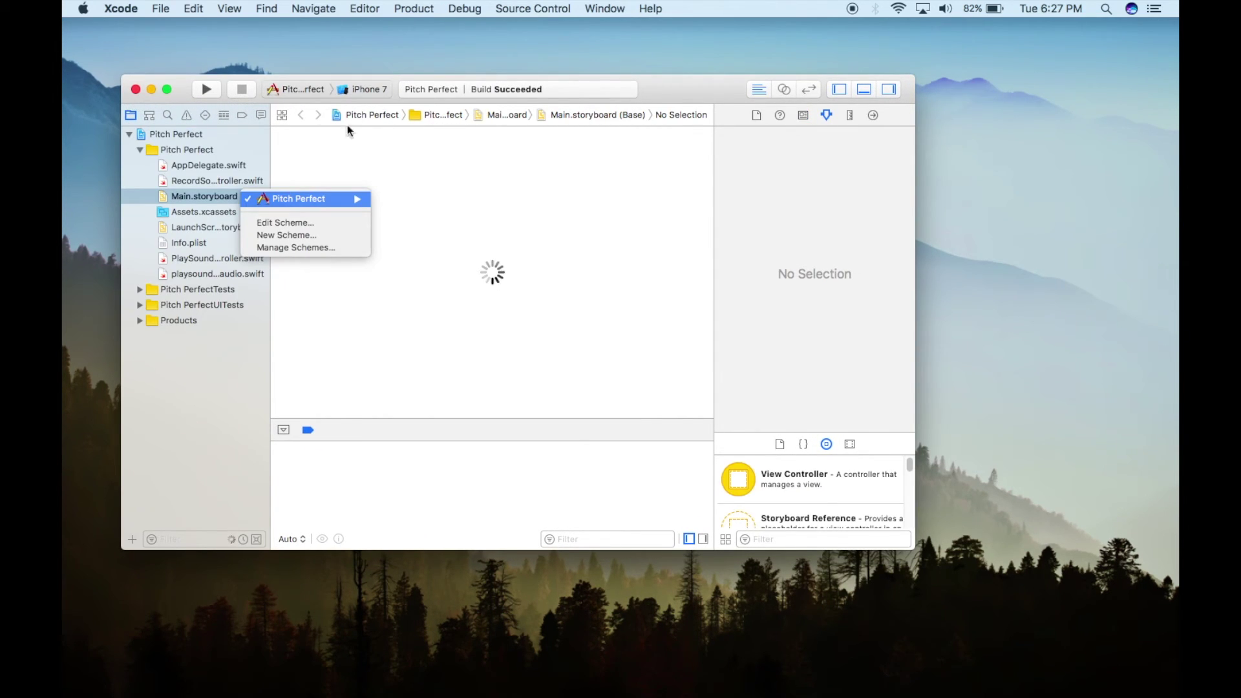
left_click(667, 92)
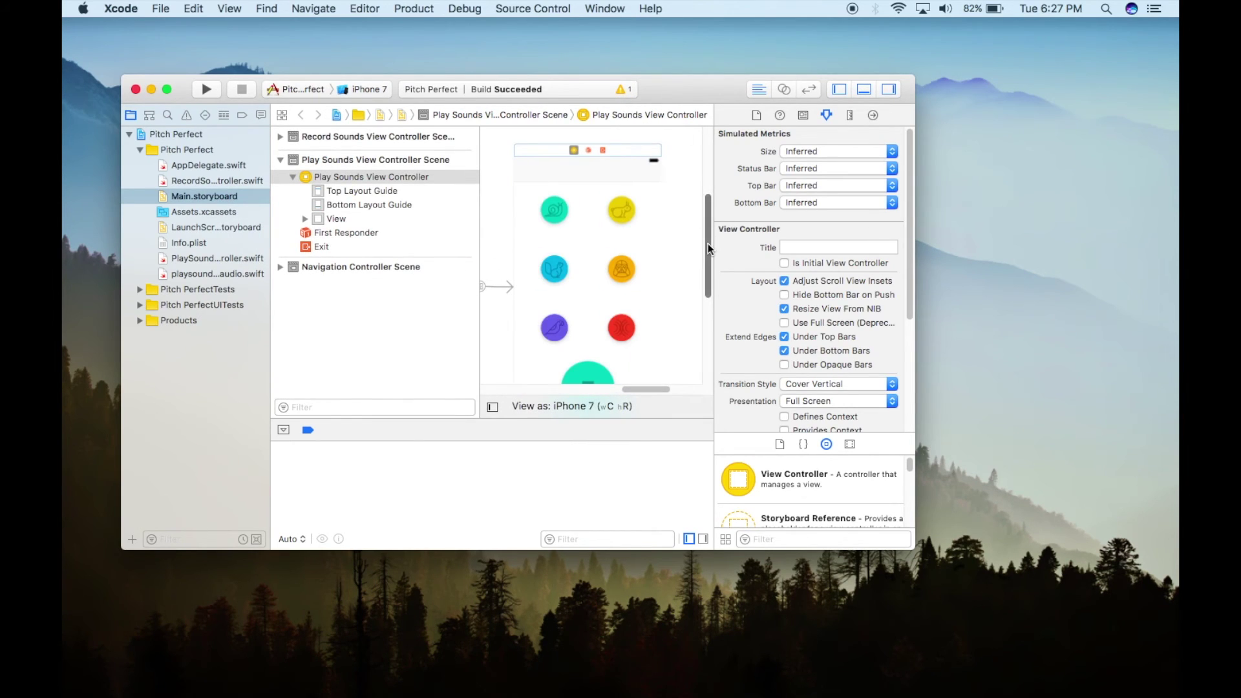
mouse_move(712, 243)
left_mouse_down()
mouse_move(705, 192)
mouse_move(709, 289)
left_mouse_up()
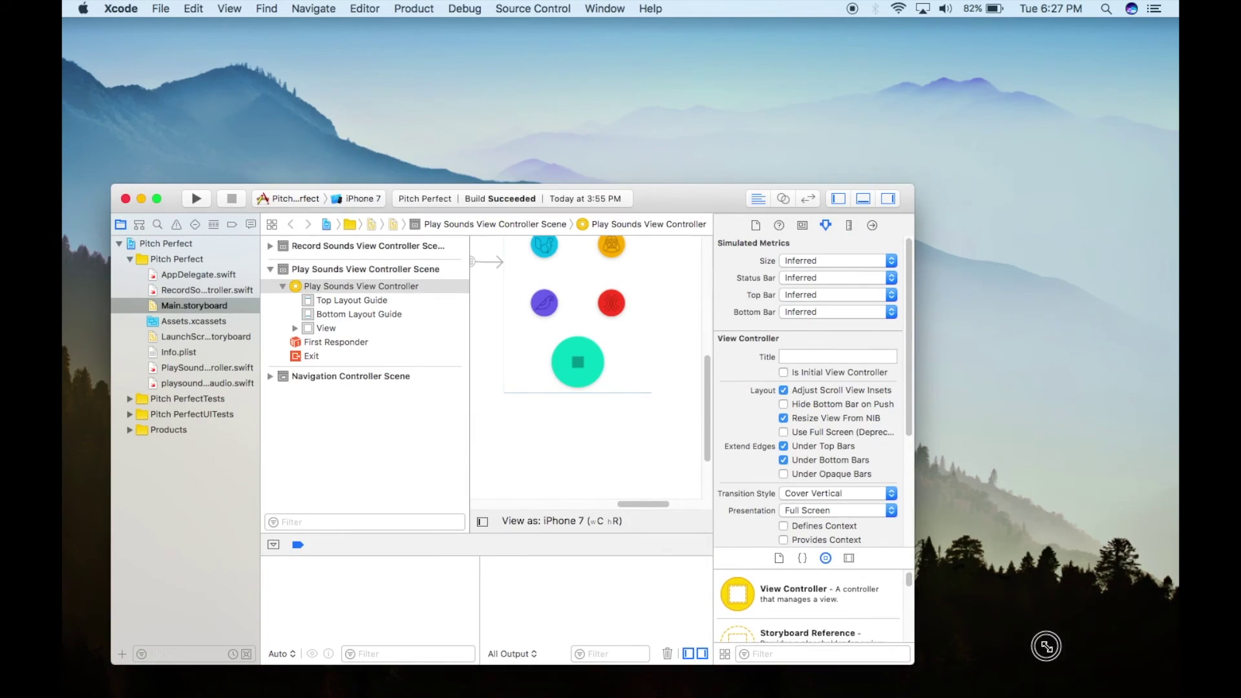
left_click_drag(675, 89, 665, 204)
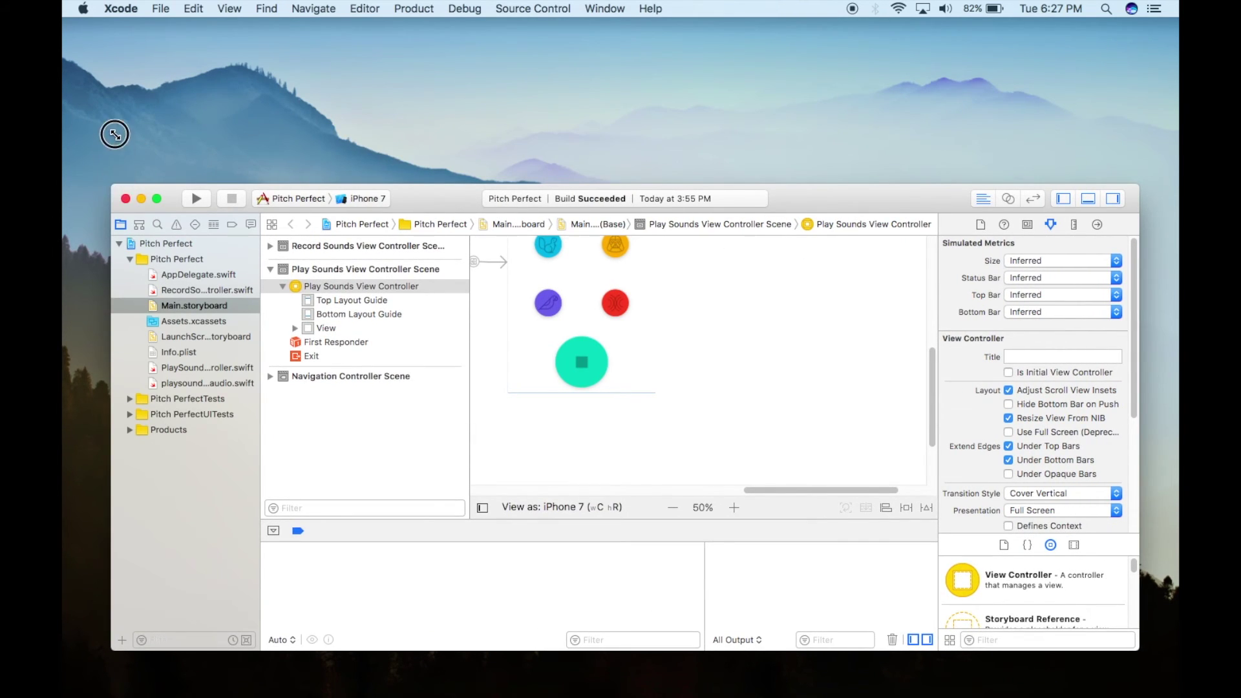
left_click_drag(116, 184, 105, 63)
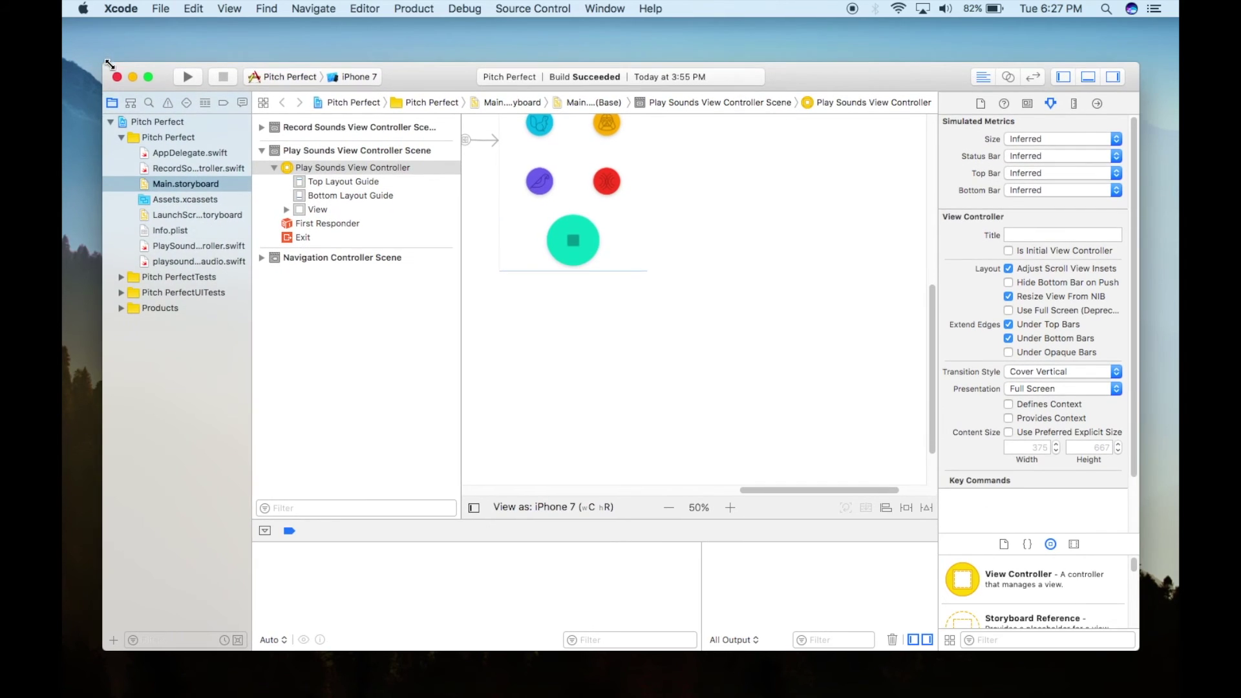
Run Pitch Perfect on the iPhone 7 simulator and position the Simulator window.
left_click(192, 75)
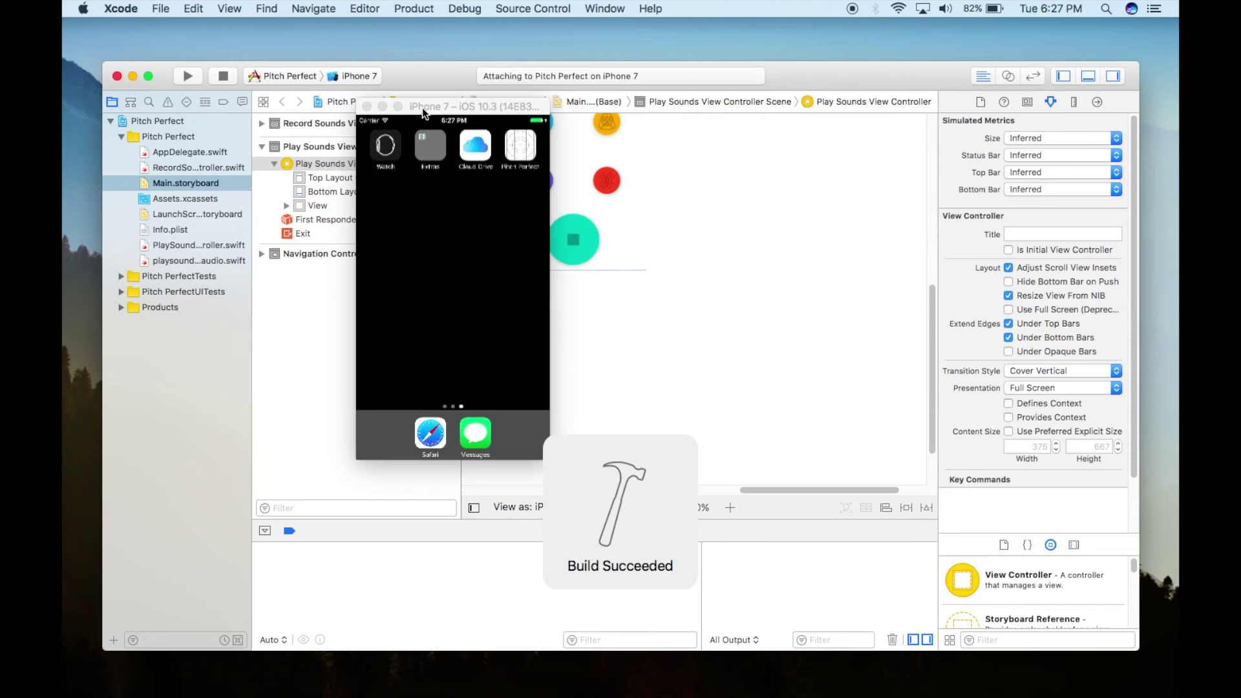
left_click_drag(421, 108, 368, 197)
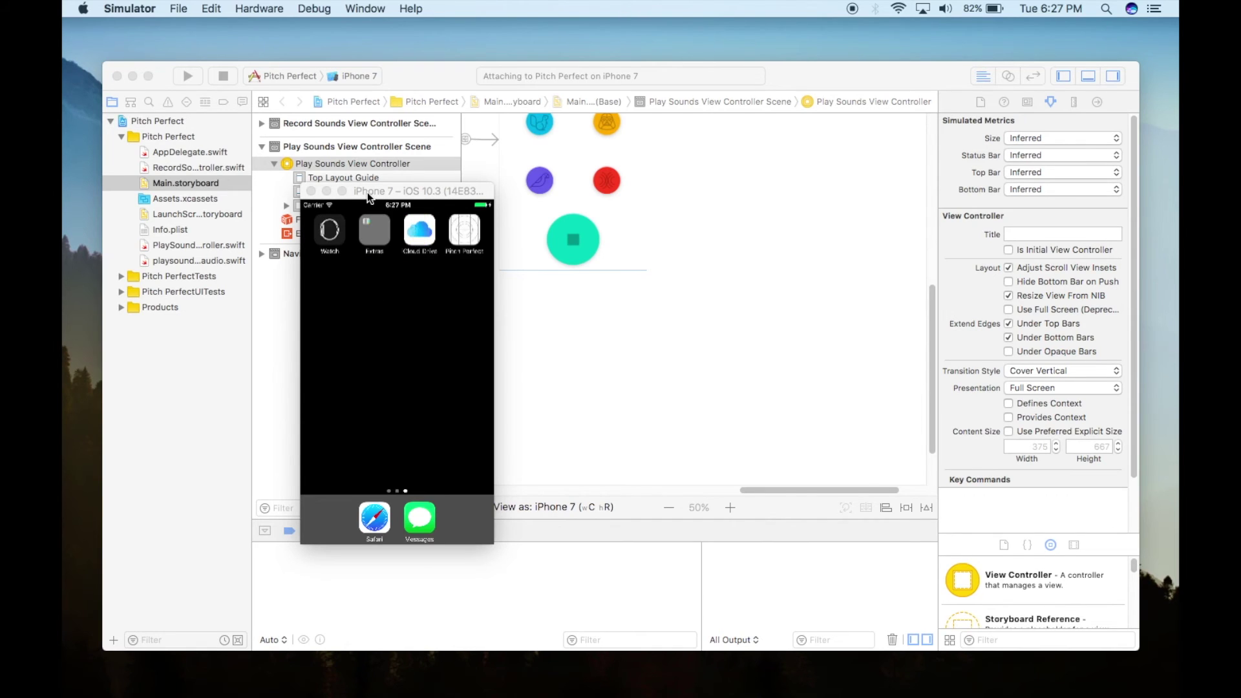
left_click_drag(368, 193, 376, 201)
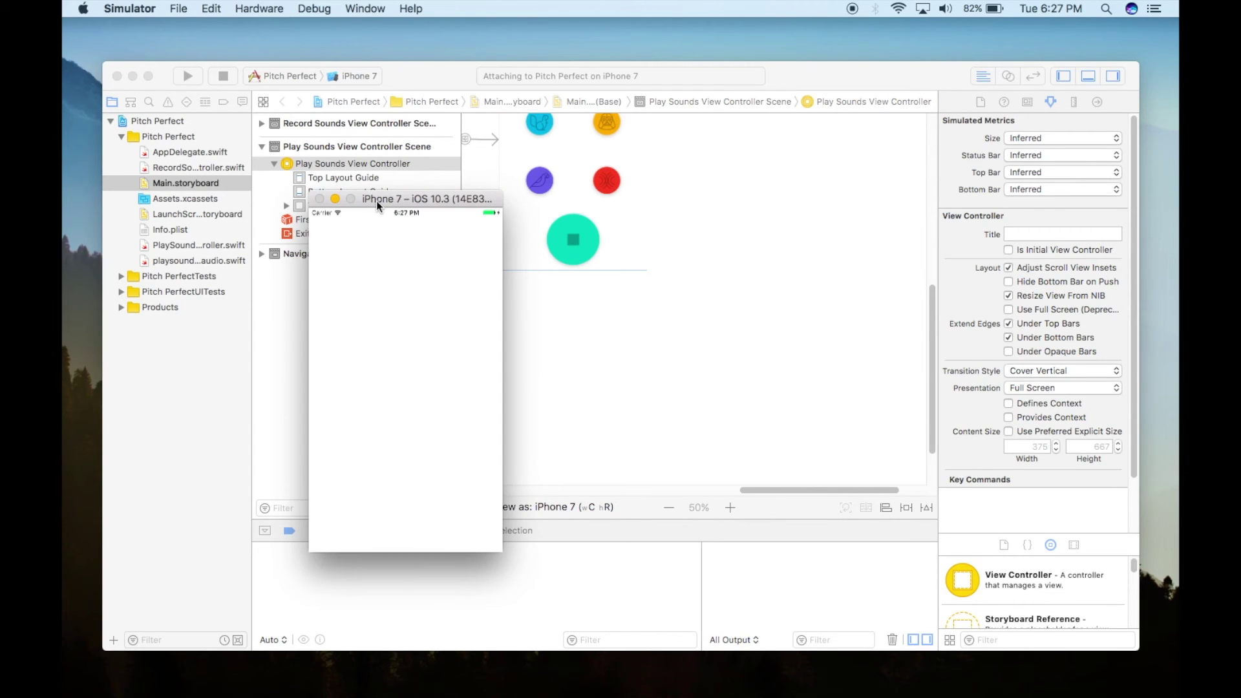
left_click_drag(377, 201, 398, 220)
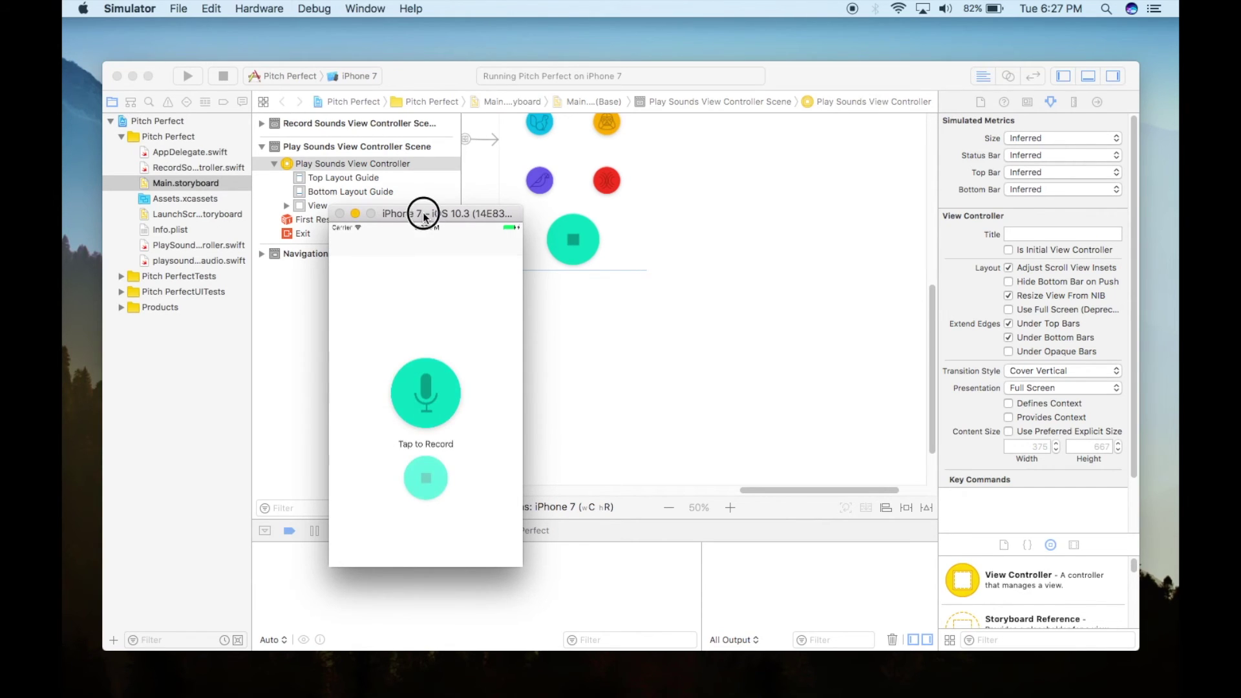
mouse_move(423, 213)
left_mouse_down()
mouse_move(422, 174)
mouse_move(368, 175)
left_mouse_up()
Record a clip, play and stop it with a sound effect, then return to Tap to Record.
left_click(391, 375)
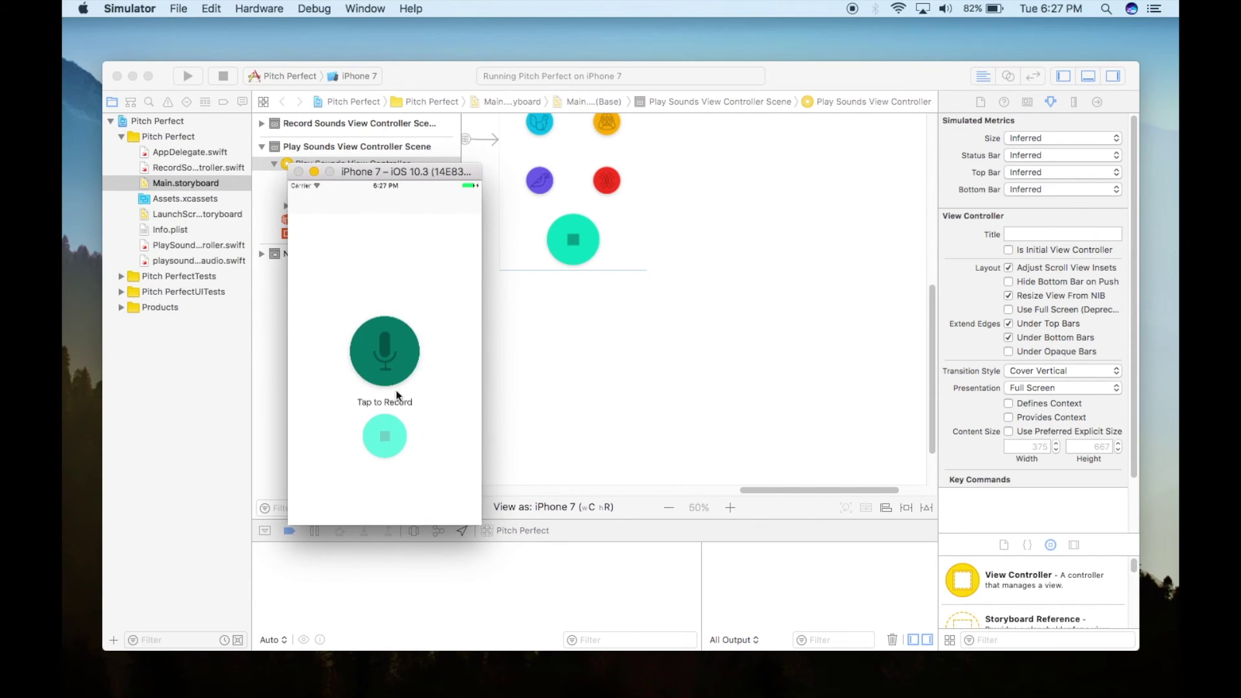
left_click(395, 435)
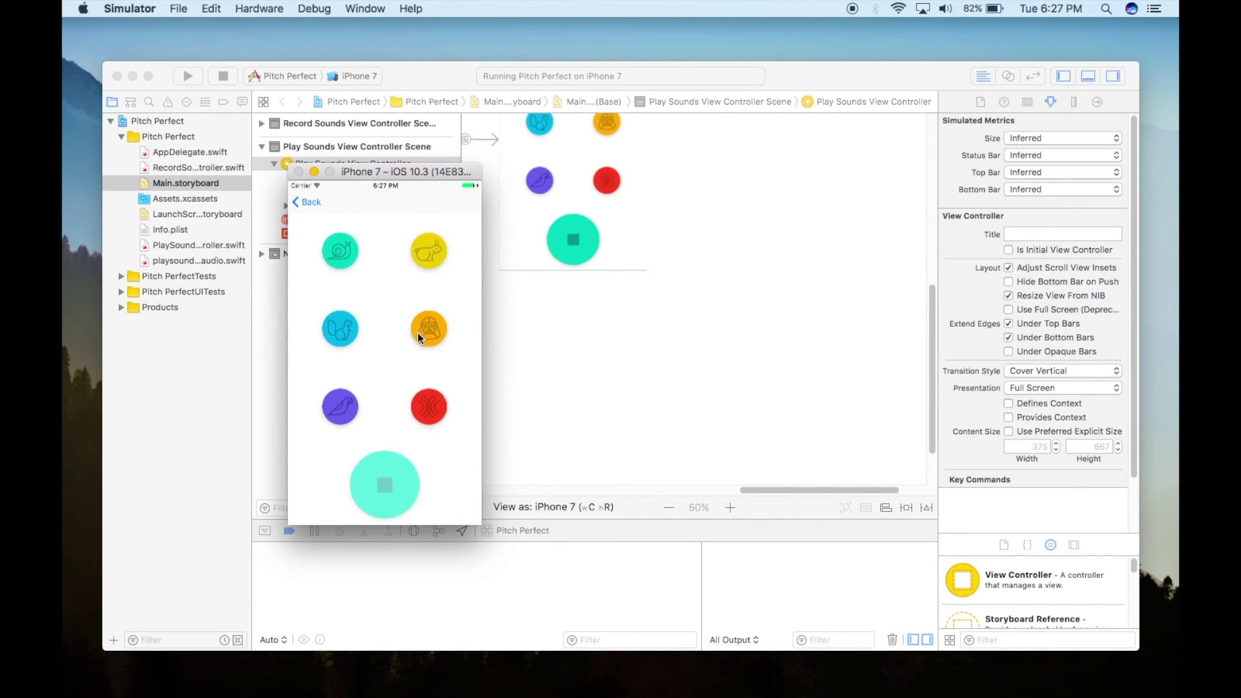
left_click(427, 331)
left_click(388, 487)
left_click_drag(359, 176, 324, 172)
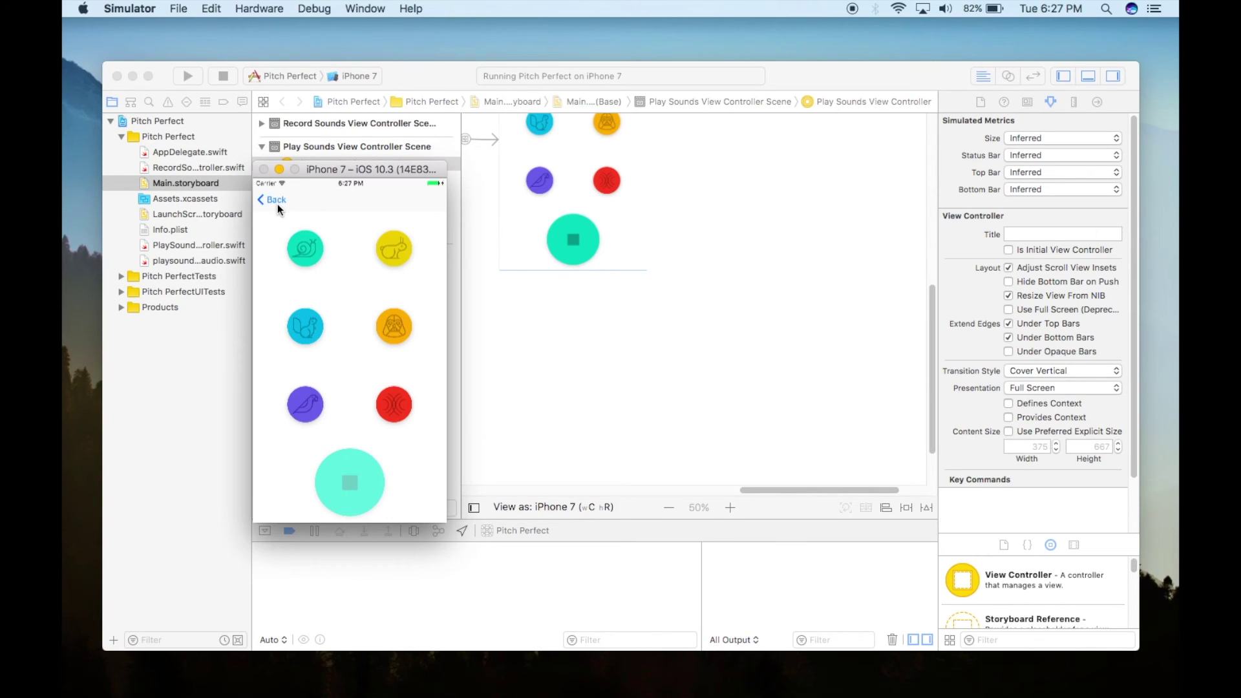
left_click(275, 200)
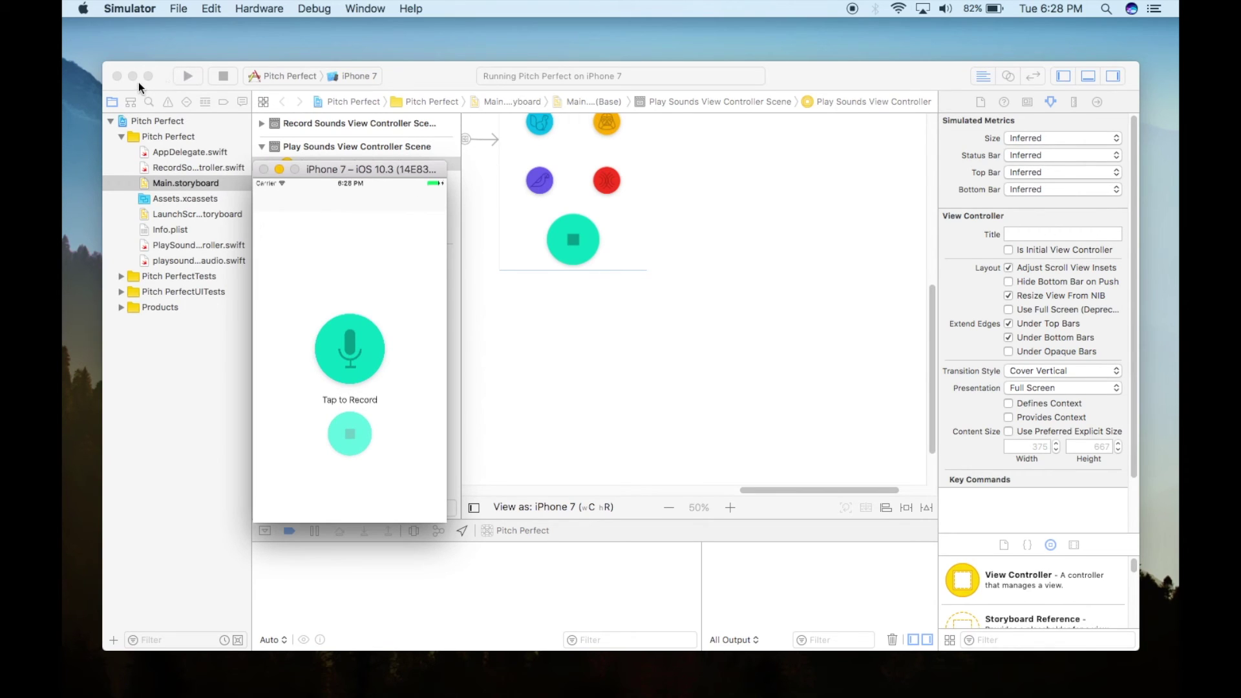
left_click_drag(344, 172, 337, 195)
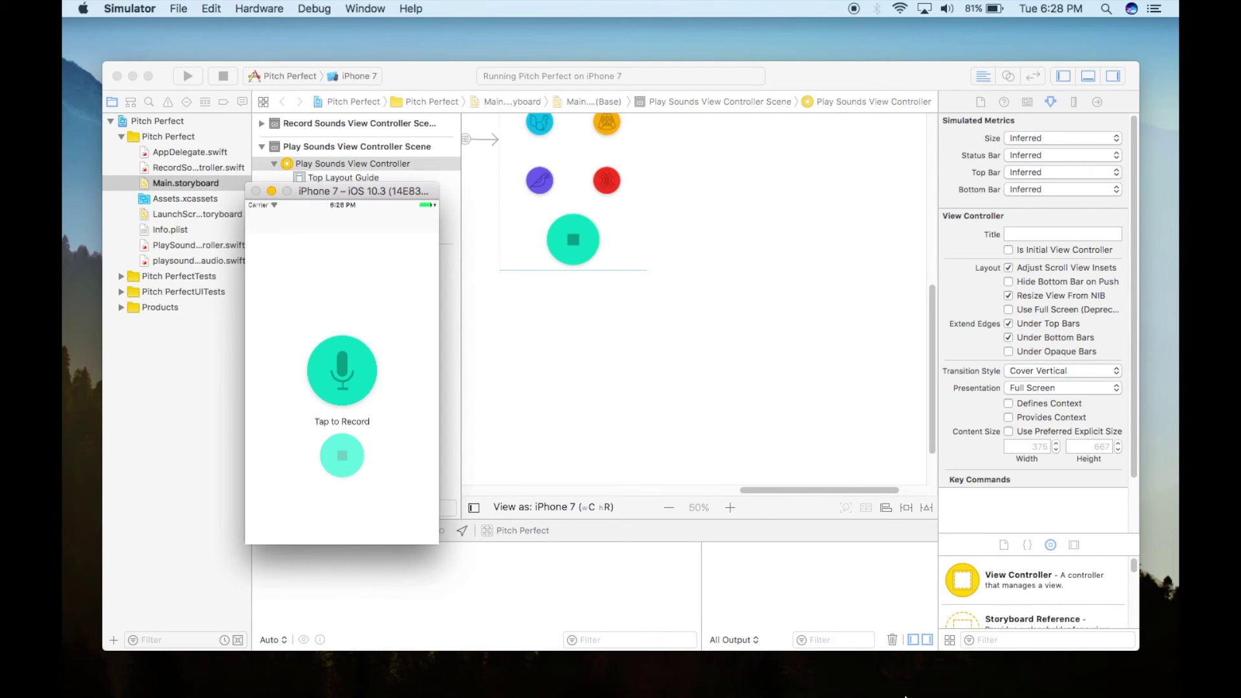
Launch Android Studio from the Dock, position its welcome window, and open MacTestApp.
left_click(693, 684)
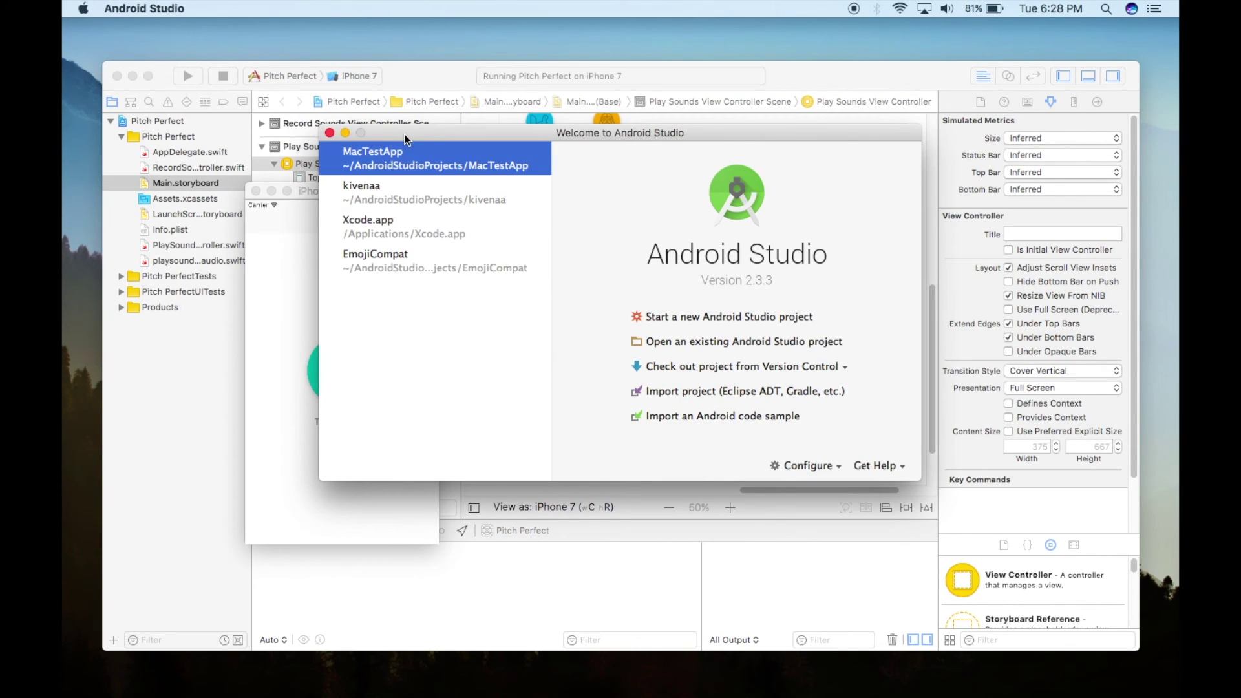
left_click_drag(434, 137, 408, 160)
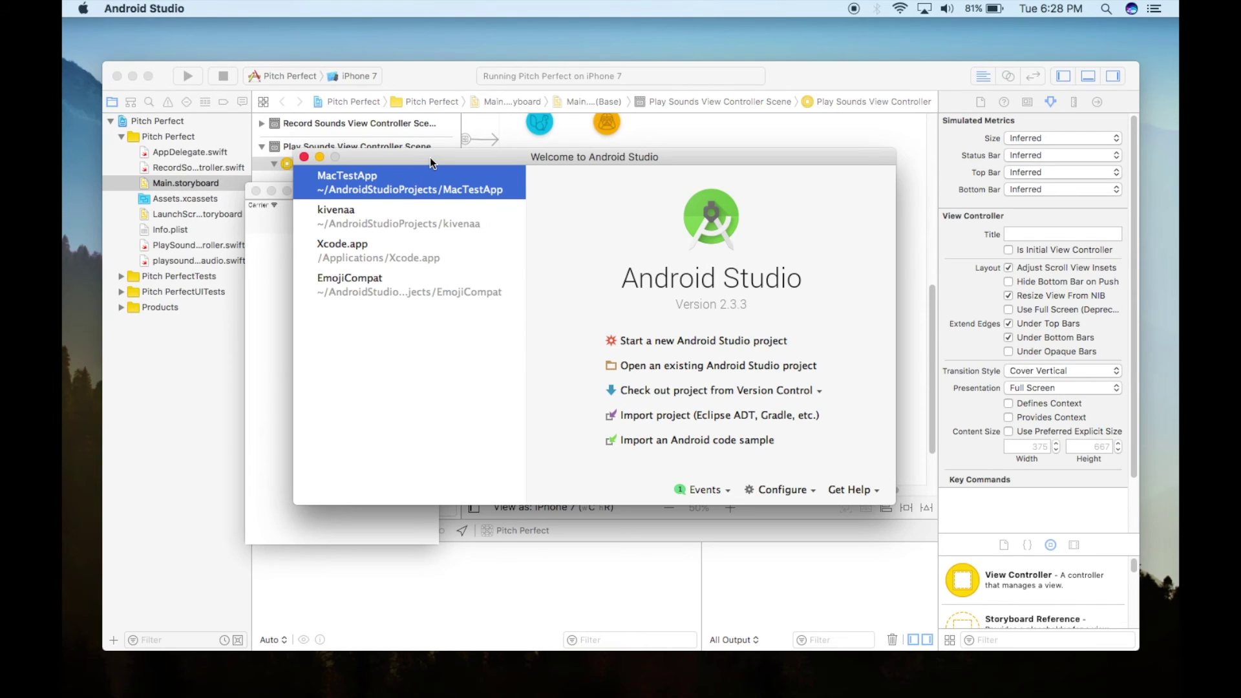
left_click_drag(430, 158, 416, 116)
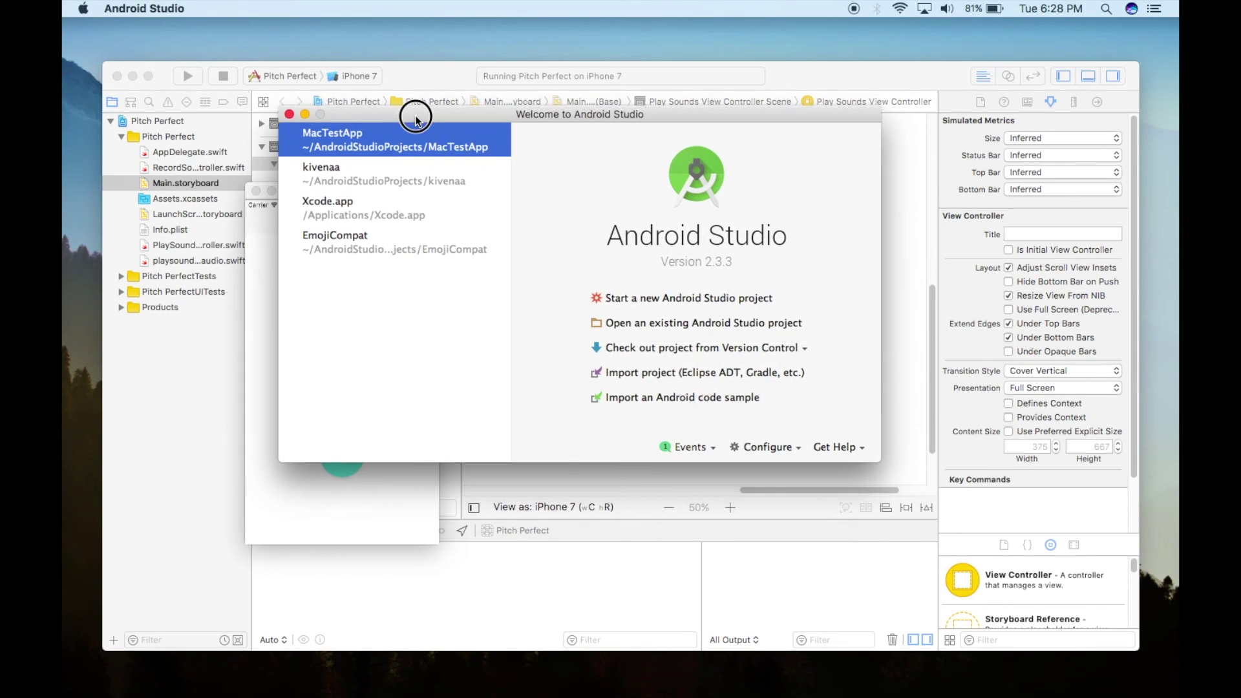
left_click(387, 145)
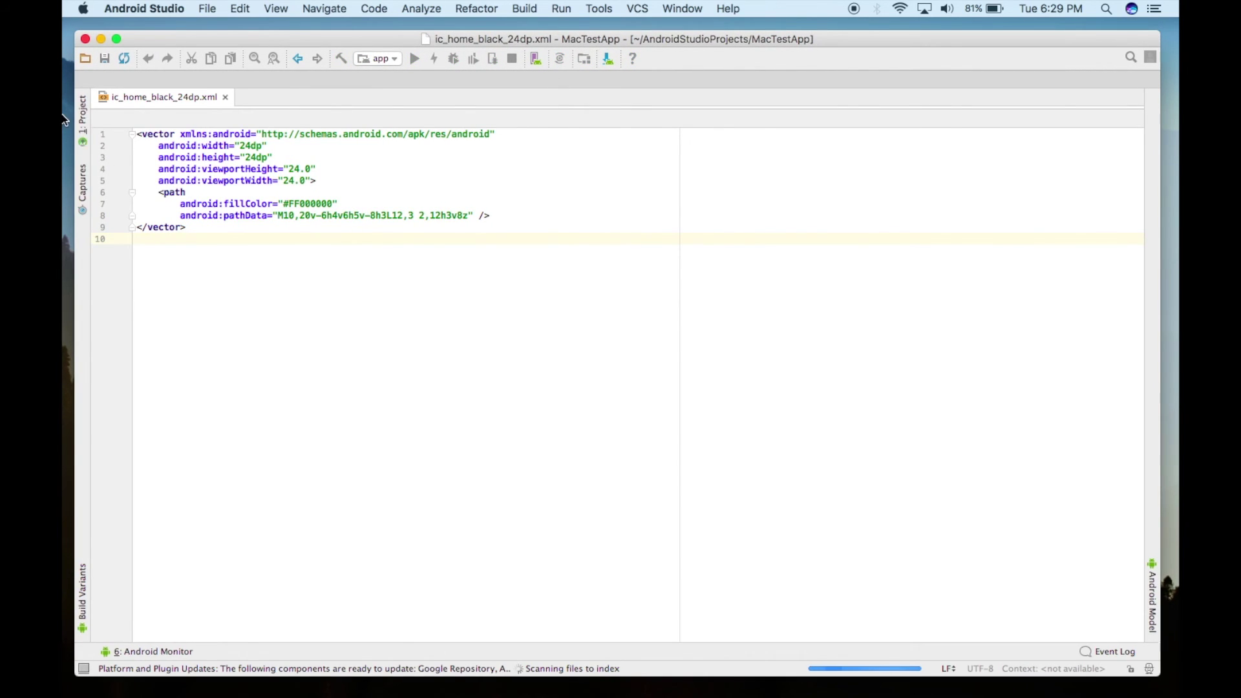
Dismiss the Tip of the Day and expand the app module's java folder.
left_click(83, 117)
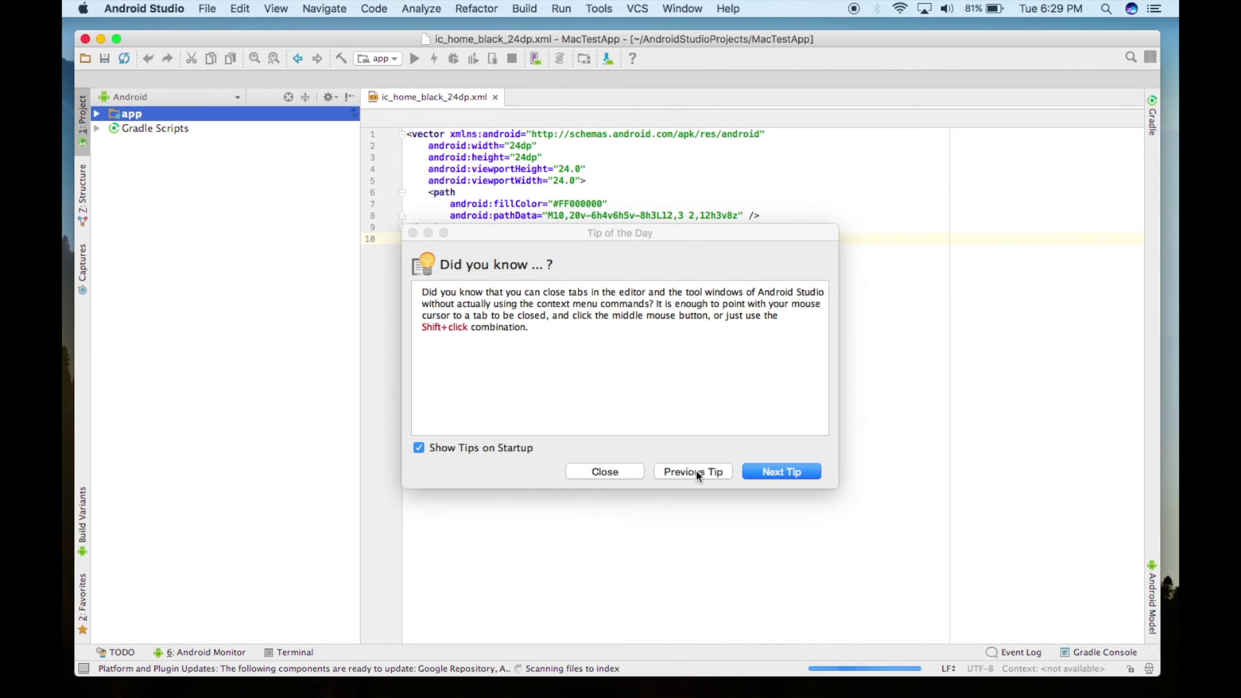
left_click(621, 475)
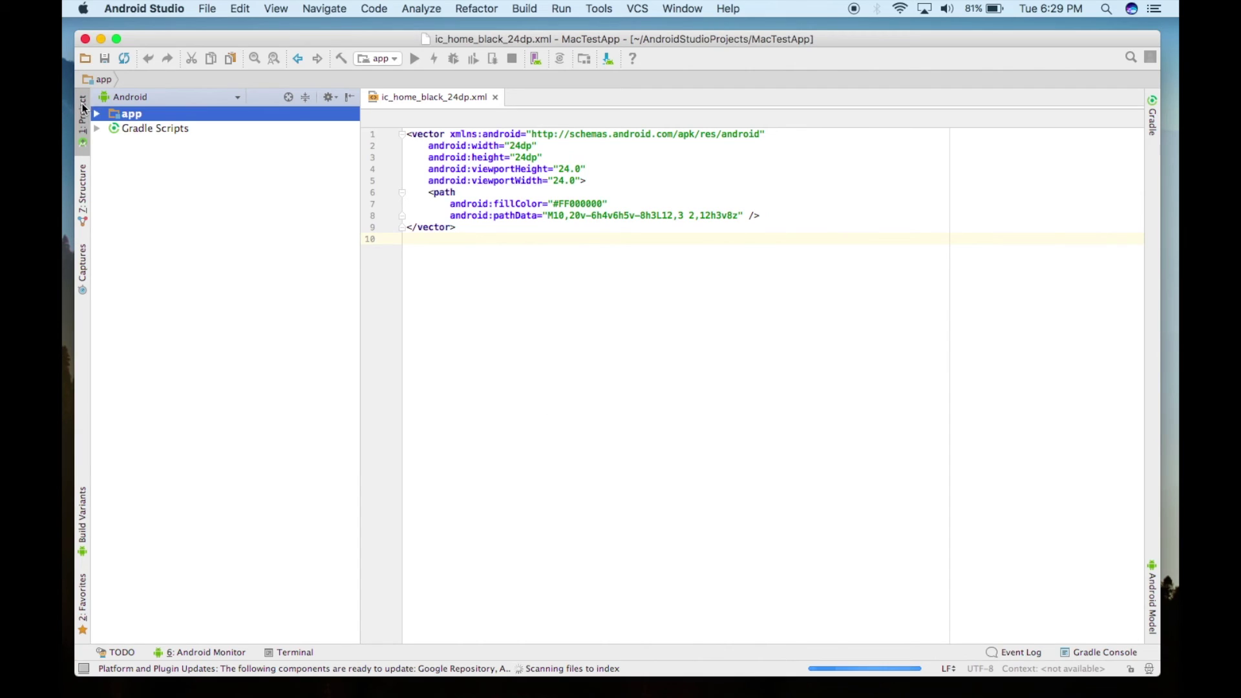
left_click(82, 109)
left_click(83, 111)
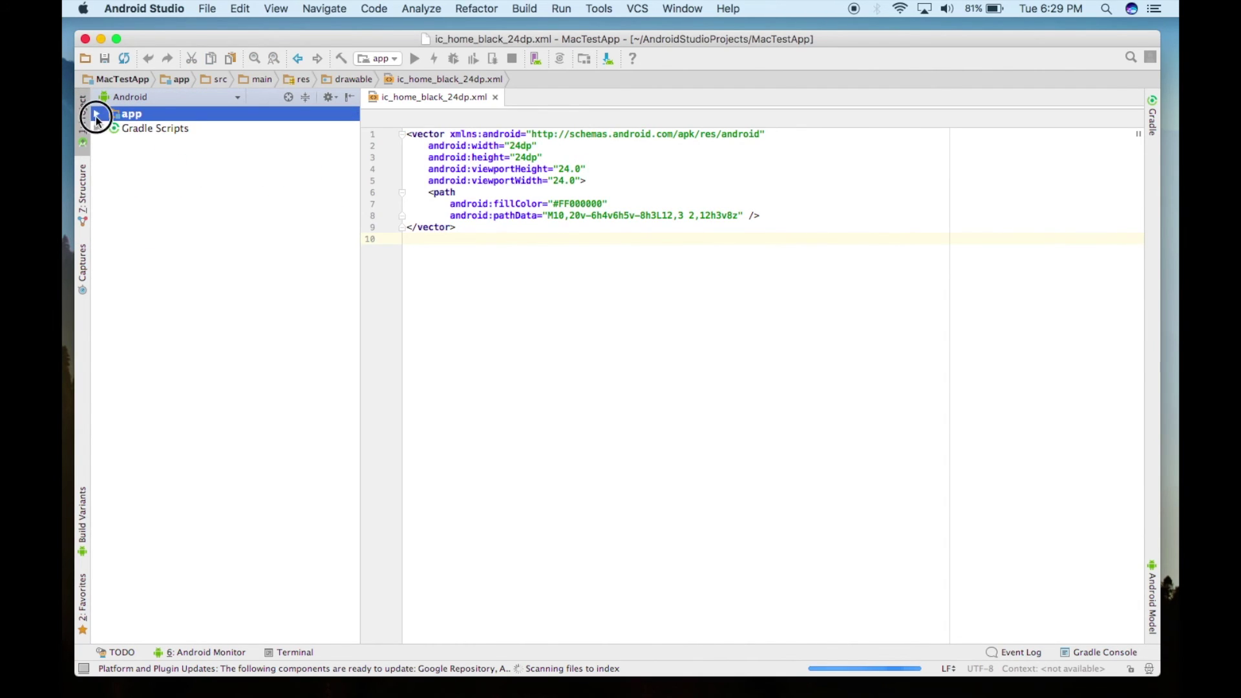
left_click(96, 115)
left_click(112, 129)
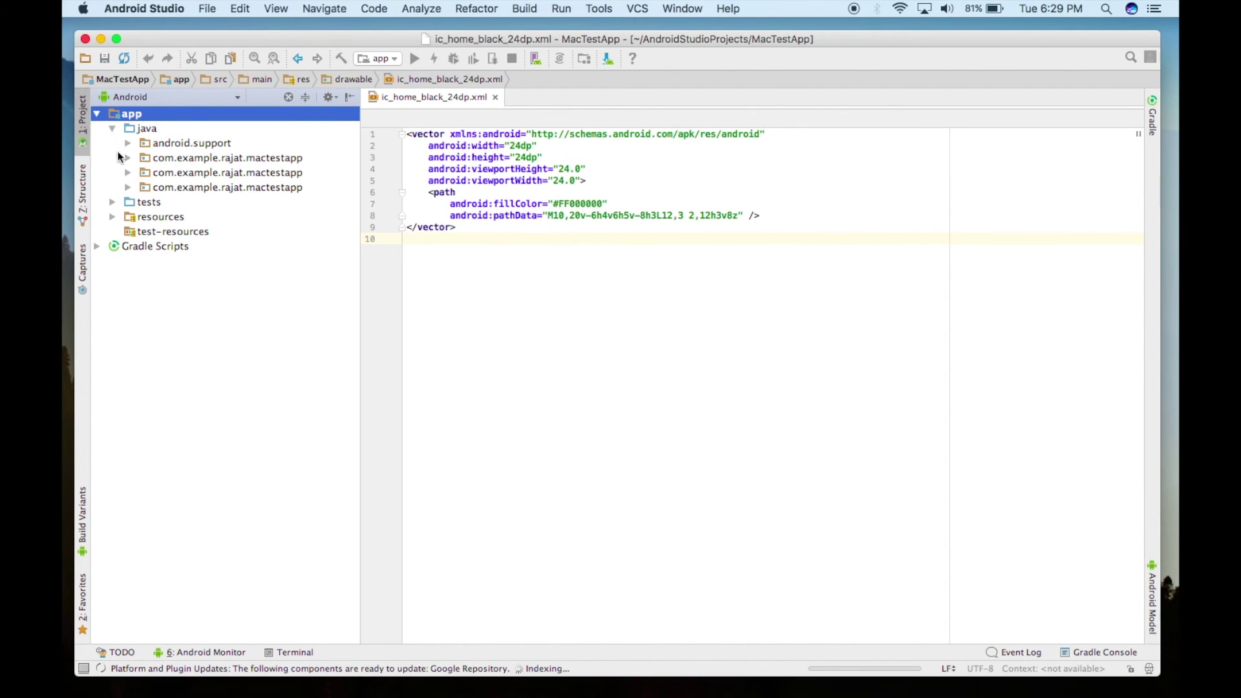
left_click(748, 383)
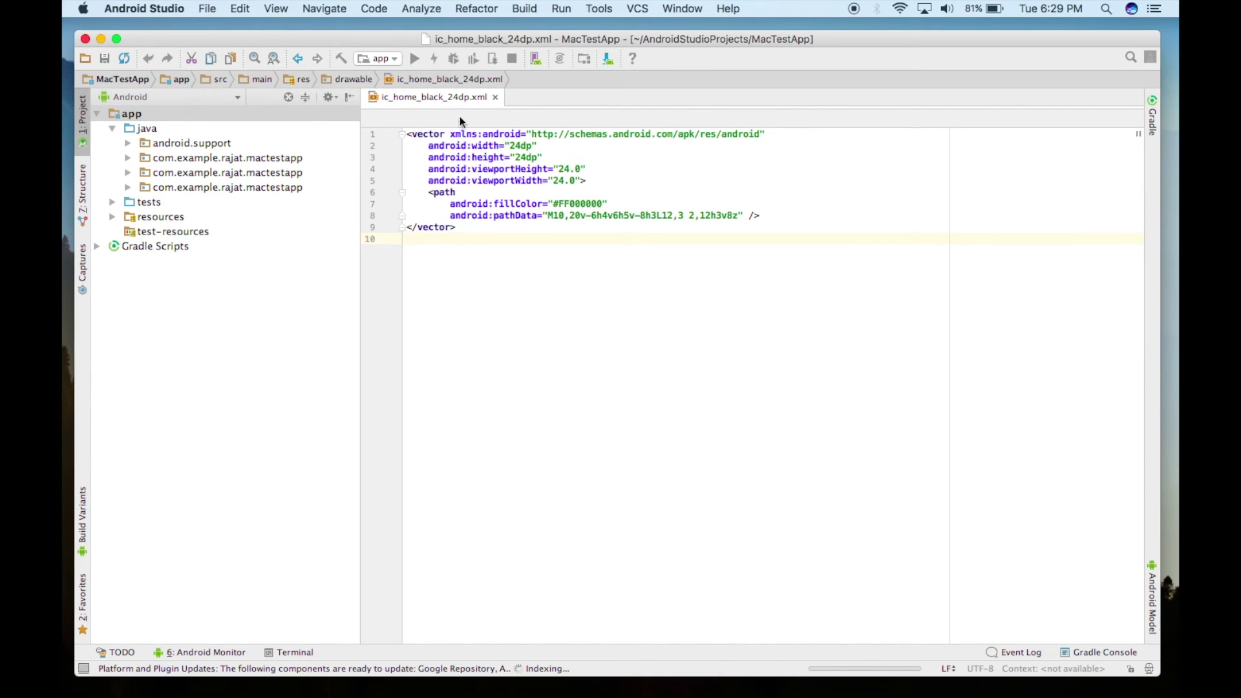
Expand android.support, hide the project tree, and put the cursor at the end of line 5.
left_click_drag(479, 41, 471, 36)
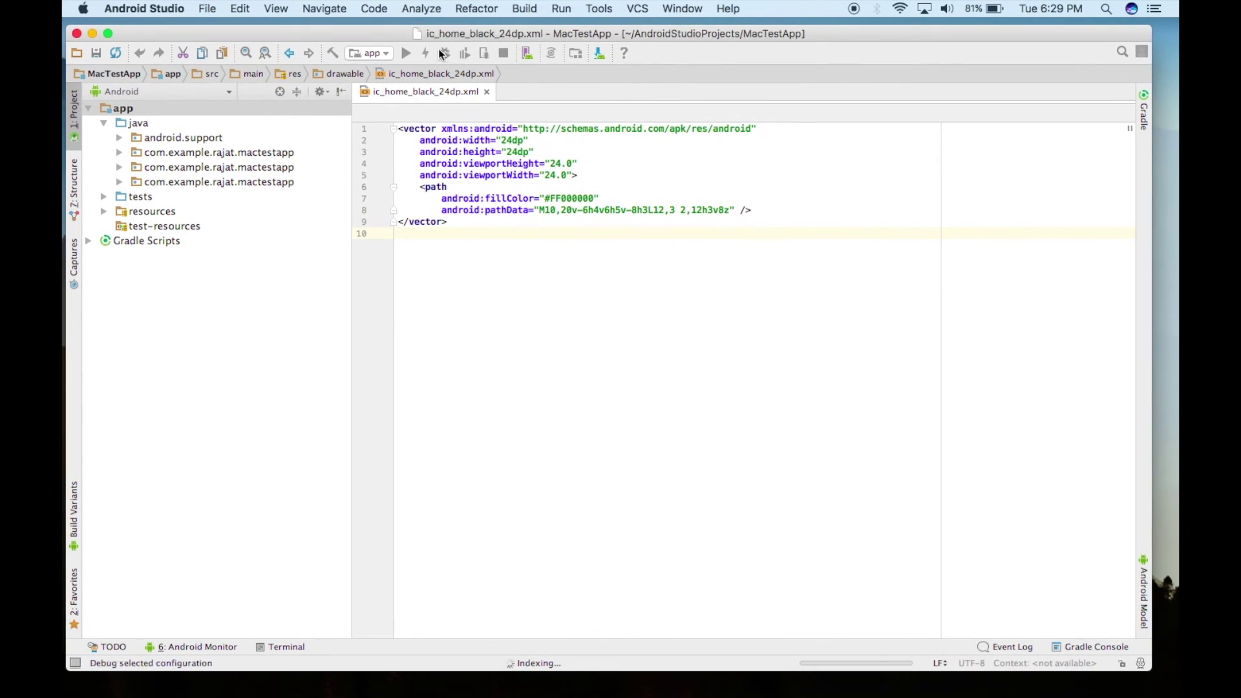
left_click(504, 187)
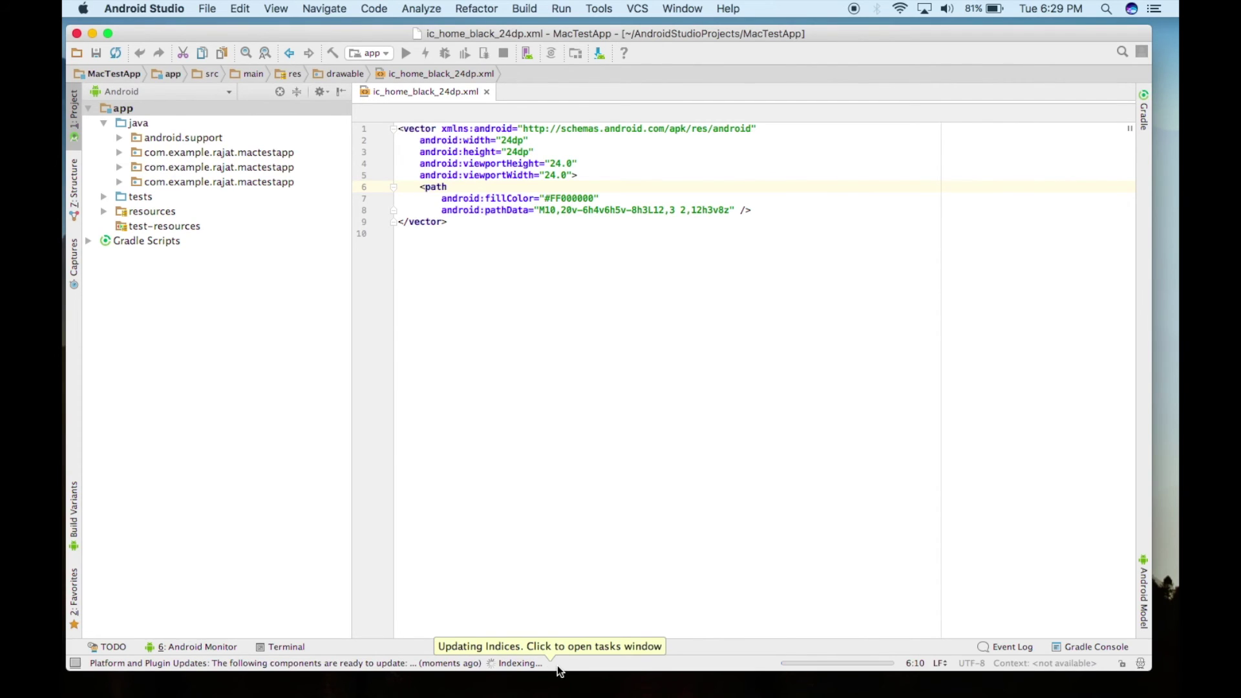
left_click(120, 138)
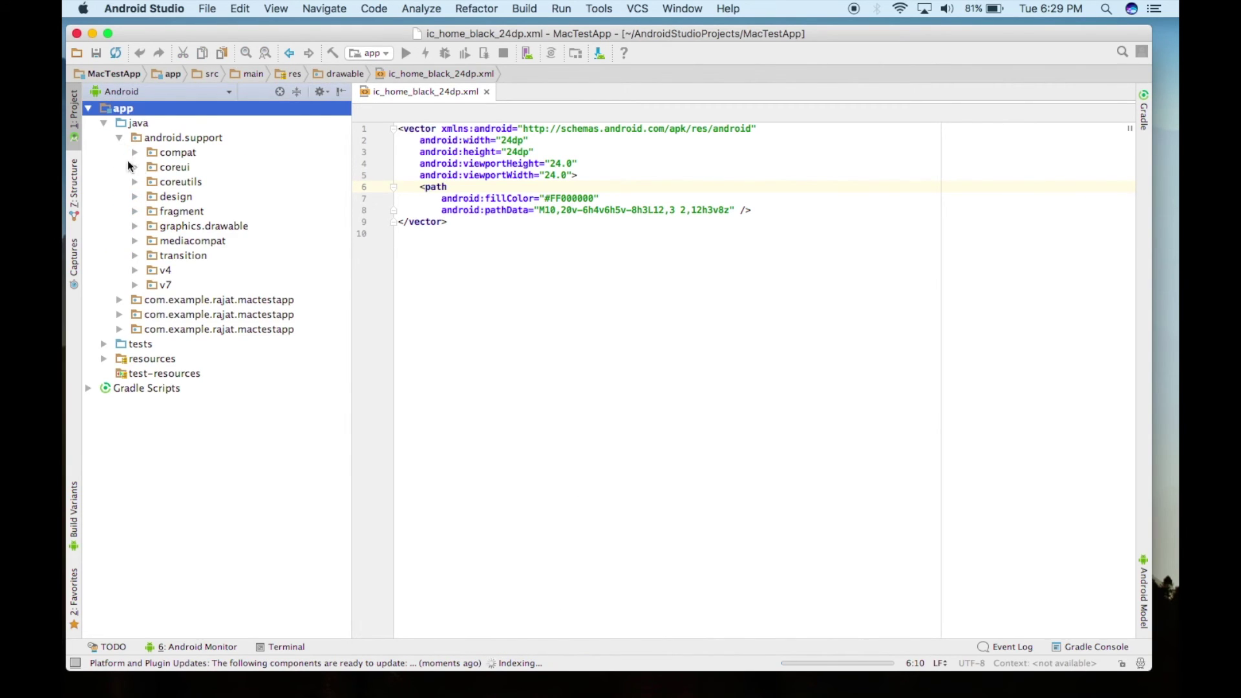
left_click(75, 121)
left_click(333, 173)
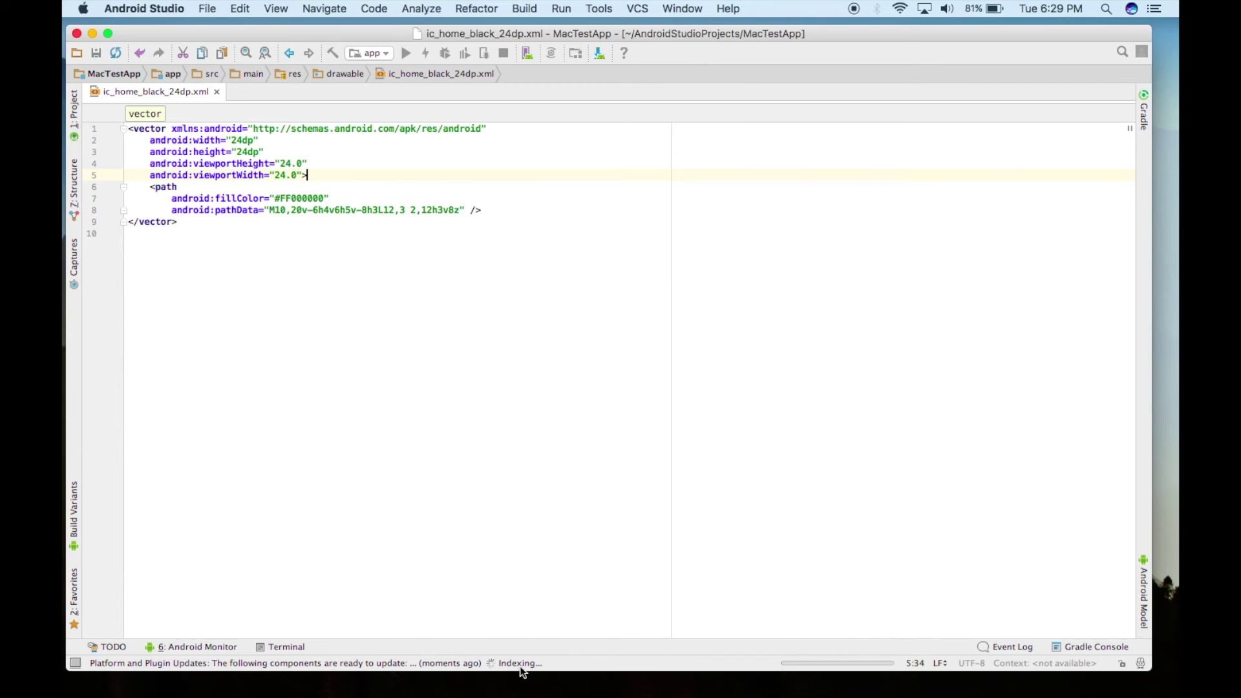
Reposition the Android Studio window and cycle through the running apps with Cmd-Tab.
mouse_move(390, 34)
left_mouse_down()
mouse_move(436, 44)
mouse_move(423, 44)
left_mouse_up()
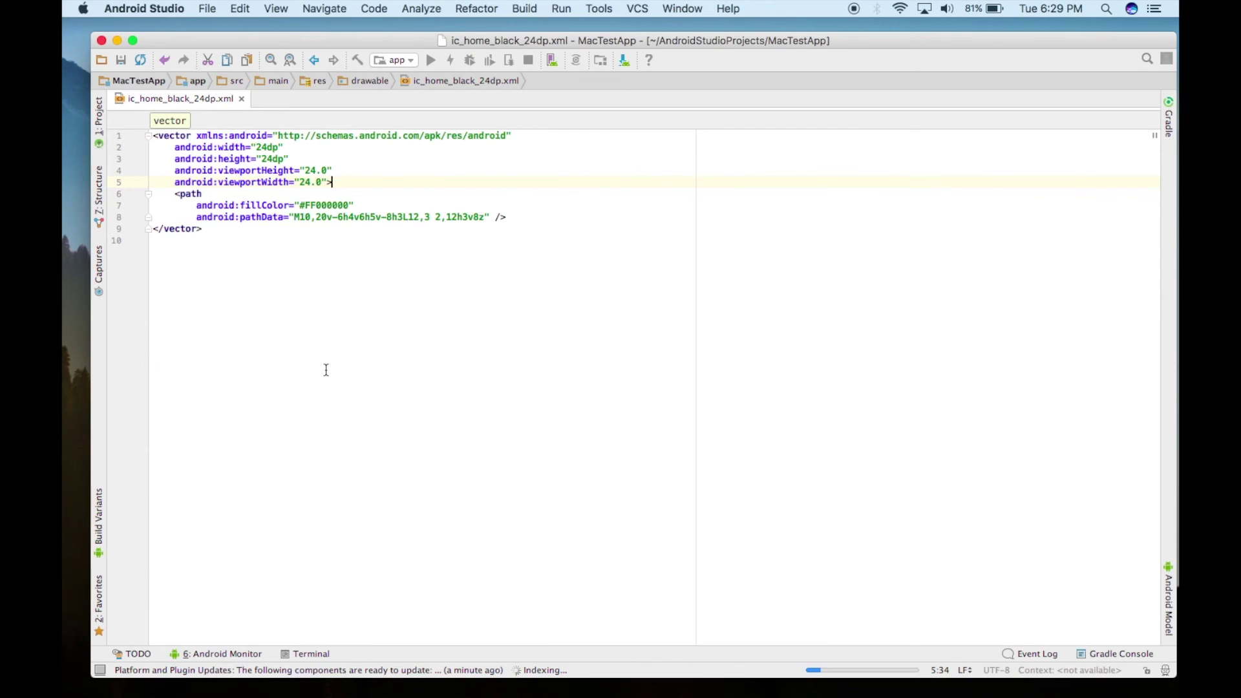
key("super+Tab")
key("super+Tab")
key("super+Tab")
key("super+Tab")
key("super+Tab")
key("super+Tab")
key("super+Tab")
key("super+Tab")
key("super+Tab")
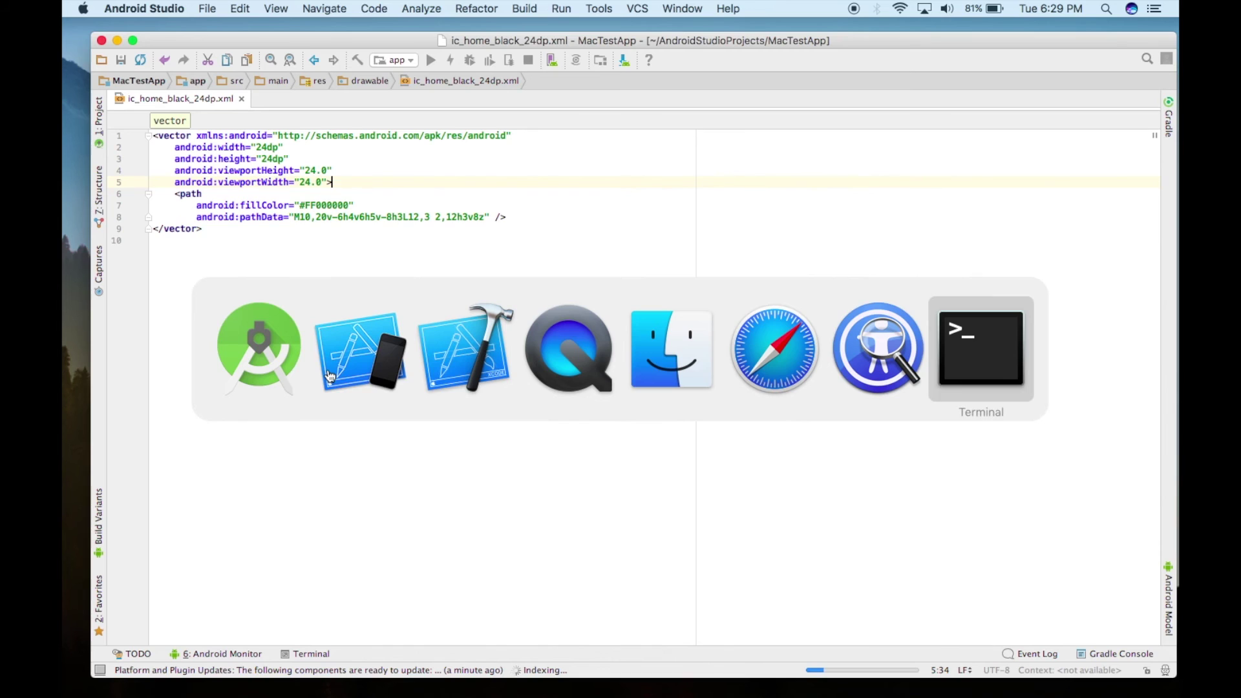
key("super+Tab")
key("super+Tab")
key("super+Tab")
key("super+Tab")
key("super+Tab")
key("super+Tab")
key("super+Tab")
key("super+Tab")
key("super+Tab")
key("super+Tab")
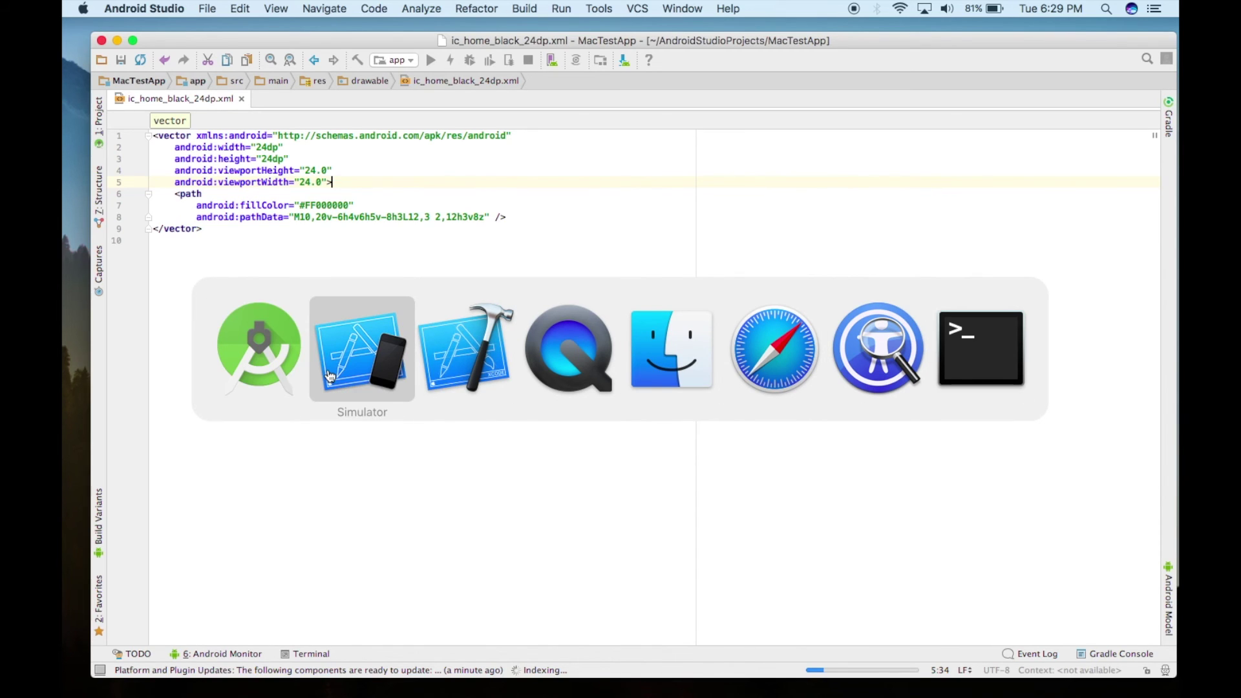
key("super+Tab")
key("super+Tab")
key("super+shift+Tab")
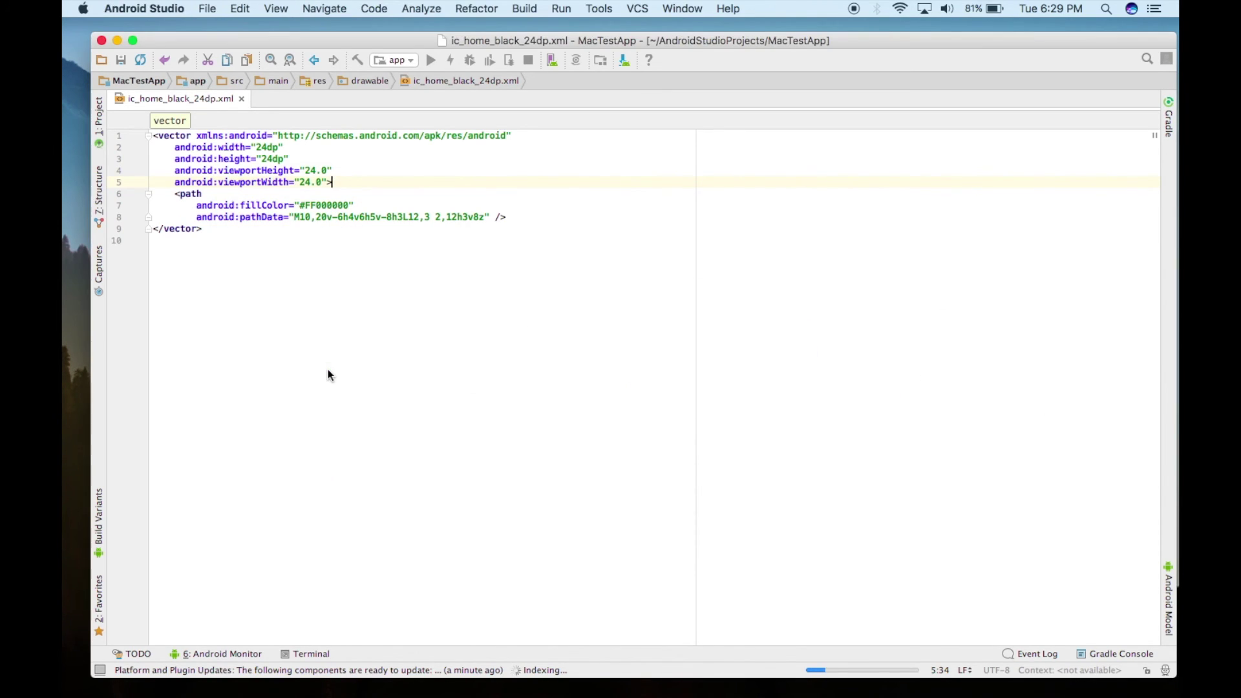
key("super+Tab")
key("super+Tab")
key("super+shift+Tab")
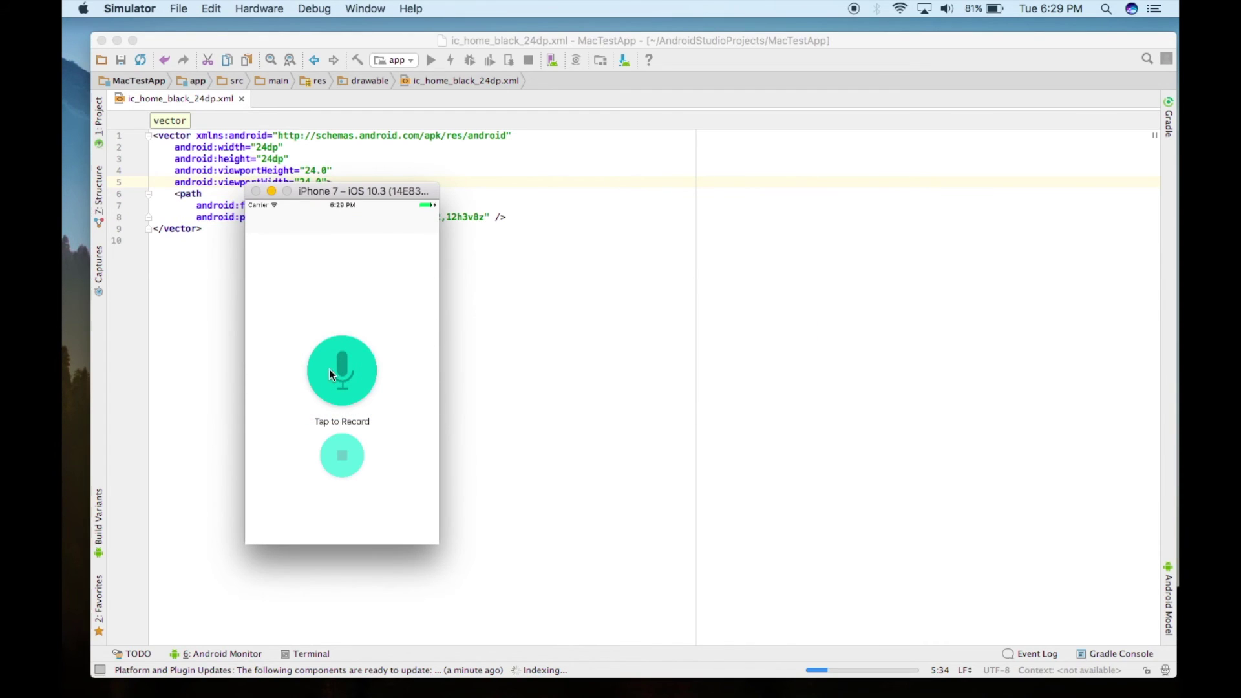
Minimise Android Studio, then view LaunchScreen.storyboard, Assets.xcassets and Main.storyboard in Xcode.
left_click(119, 36)
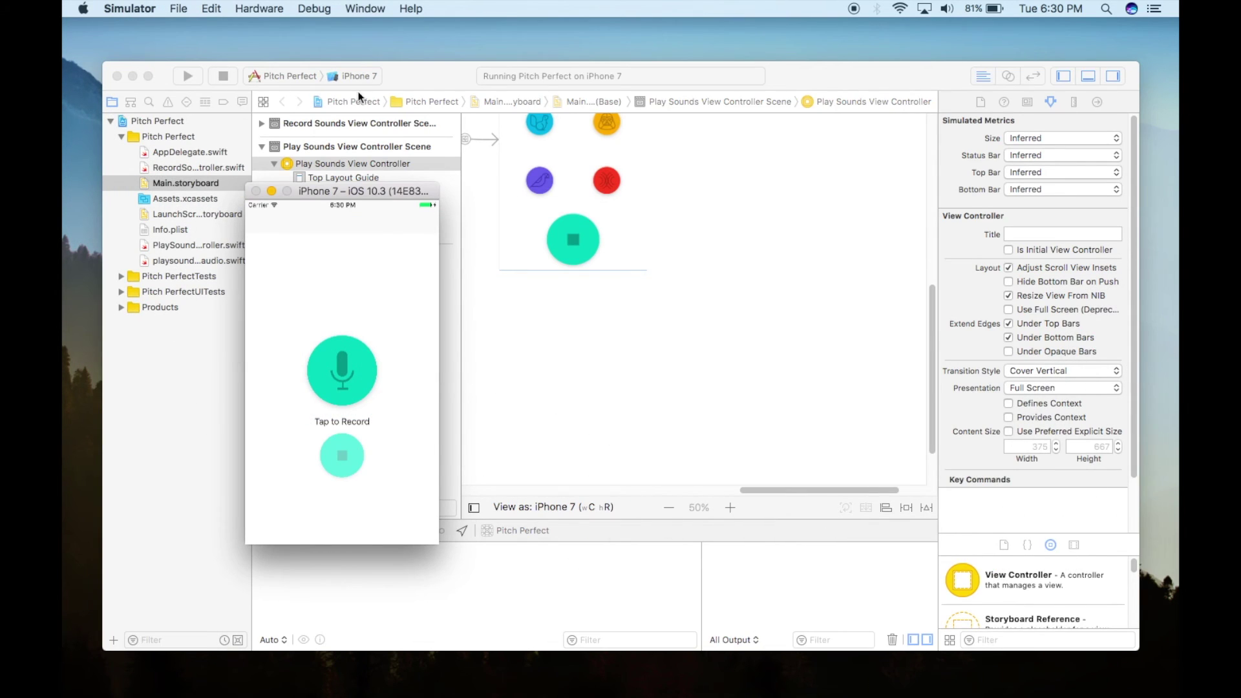
left_click(418, 75)
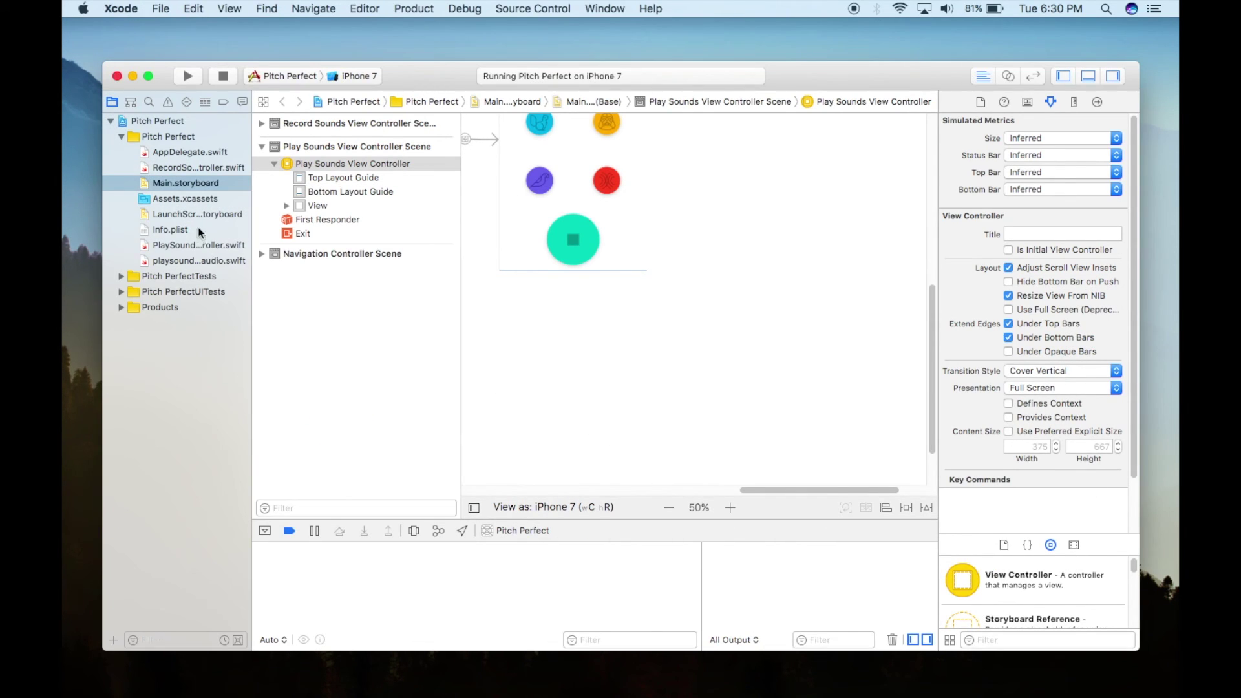
left_click(197, 208)
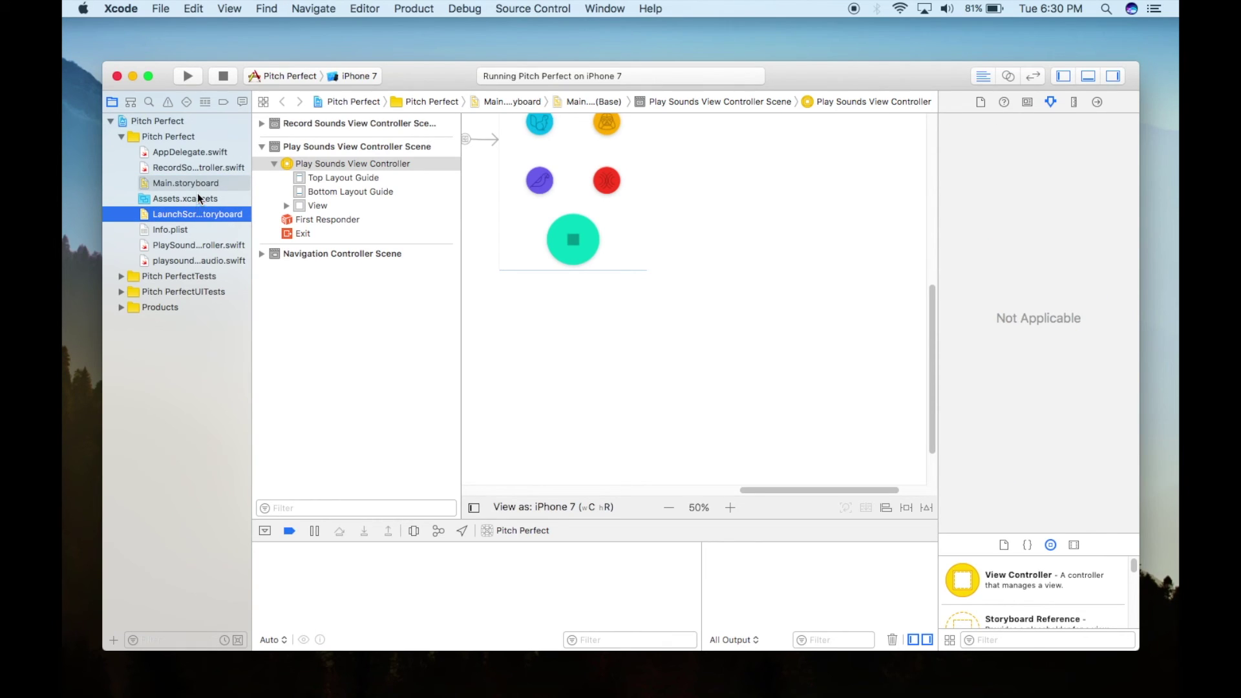
left_click(197, 201)
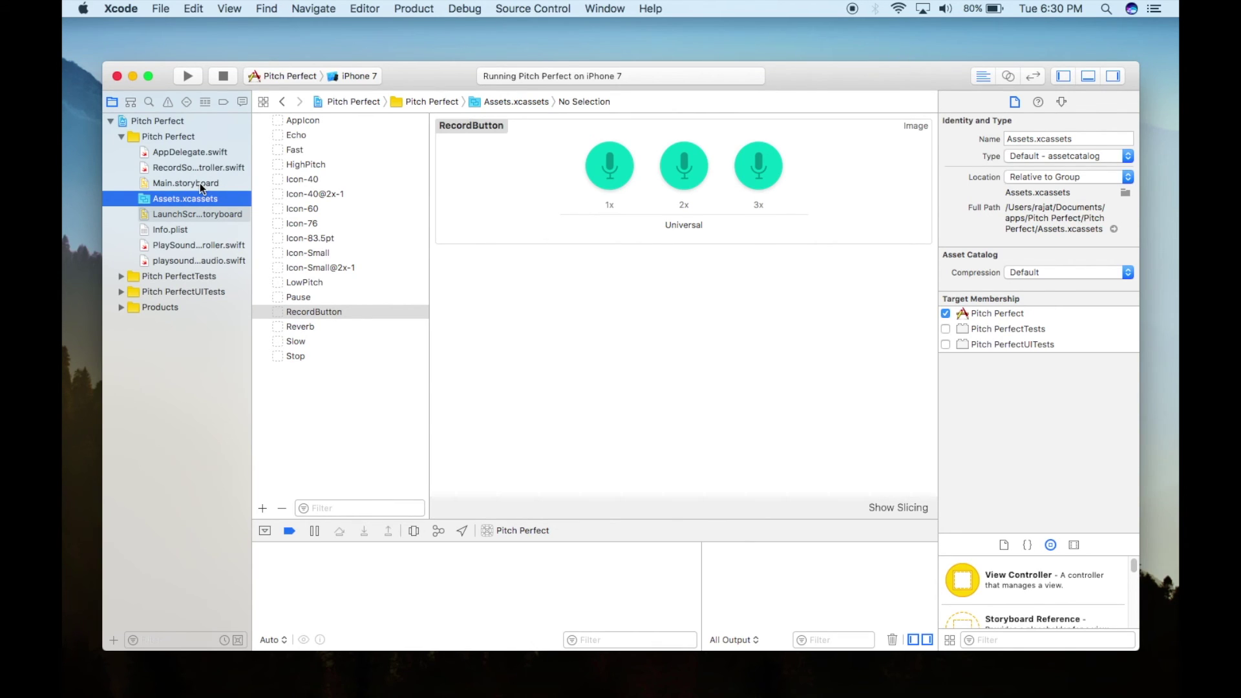
left_click(200, 184)
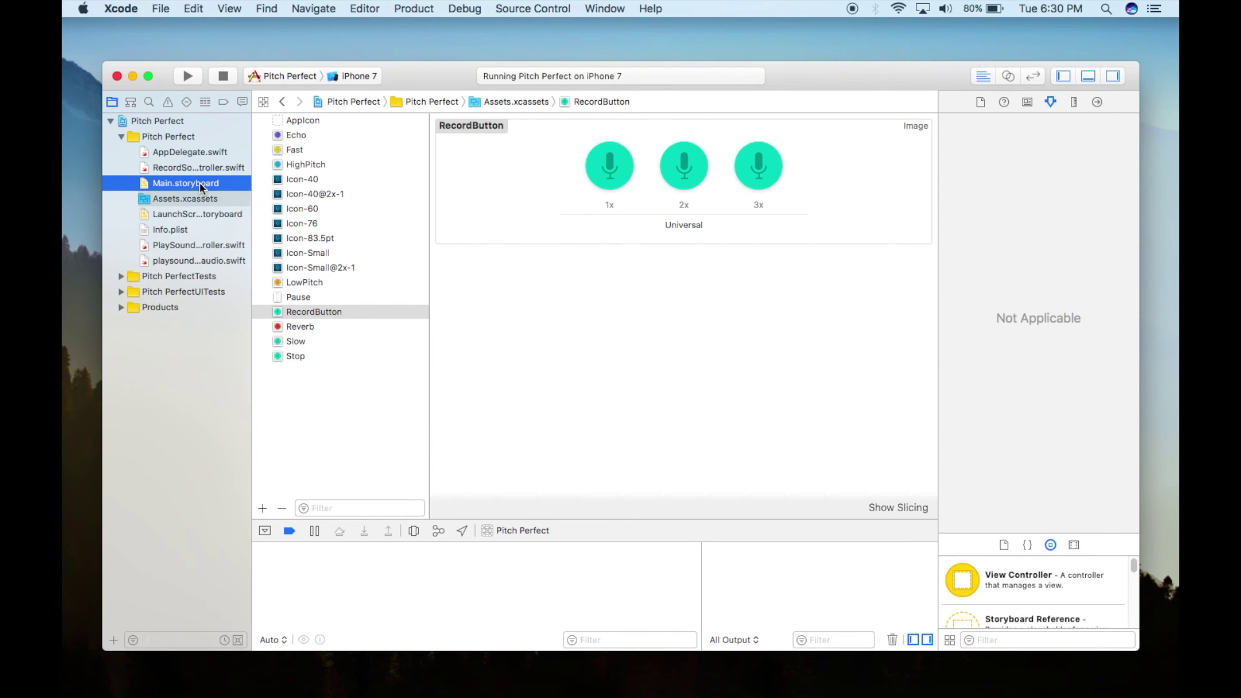
key("super+Tab")
key("super+Tab")
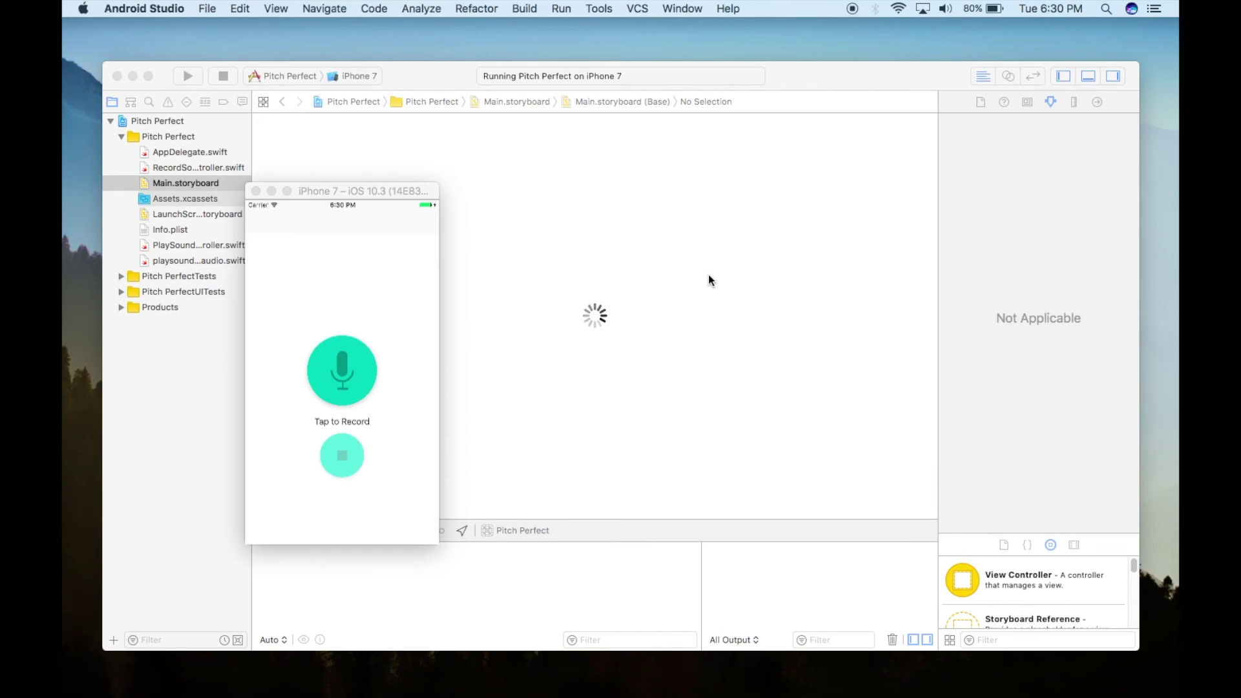
Cycle through the running apps, then restore the minimised Android Studio window from the Dock.
key("super+Tab")
key("super+Tab")
key("super+Tab")
key("super+Tab")
key("super+Tab")
key("super+Tab")
key("super+Tab")
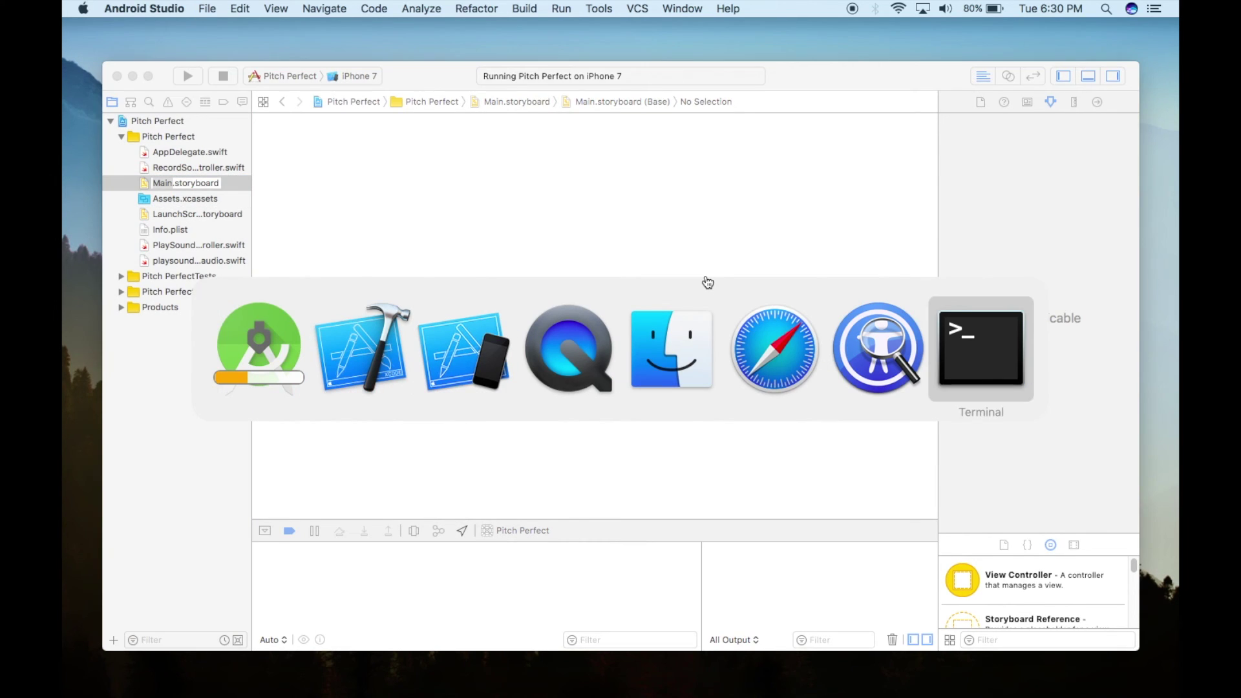
key("super+Tab")
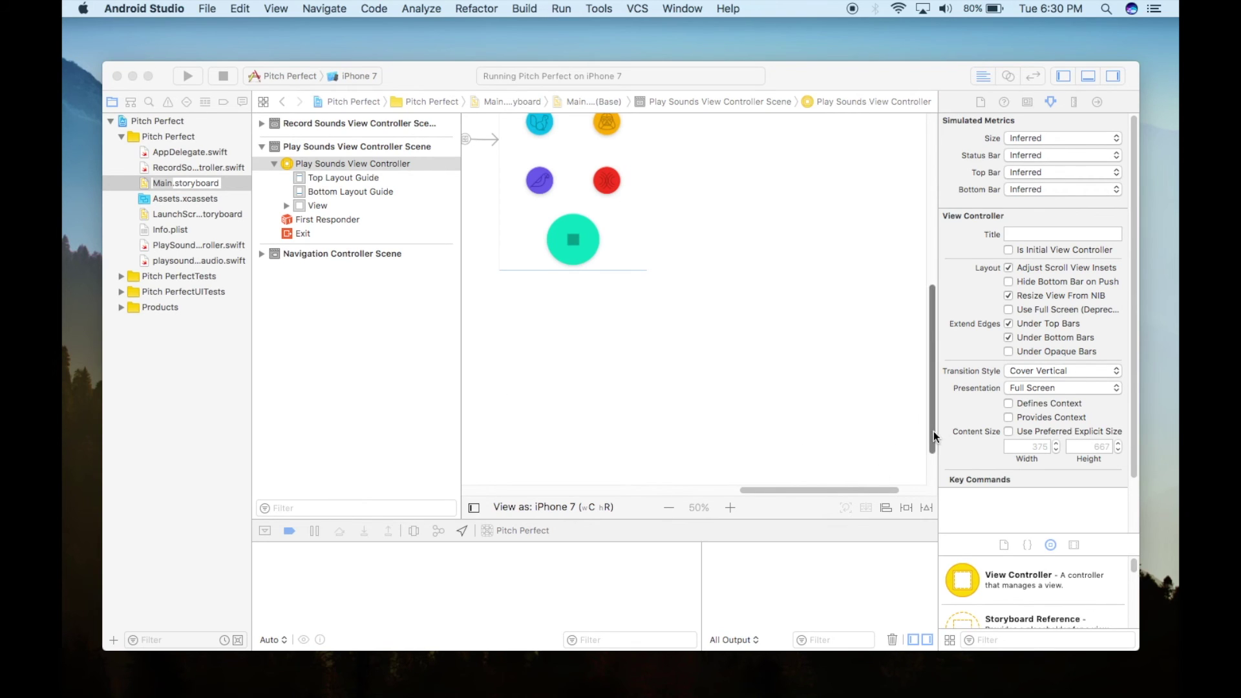
mouse_move(934, 432)
left_mouse_down()
mouse_move(915, 341)
mouse_move(920, 374)
left_mouse_up()
key("super+Tab")
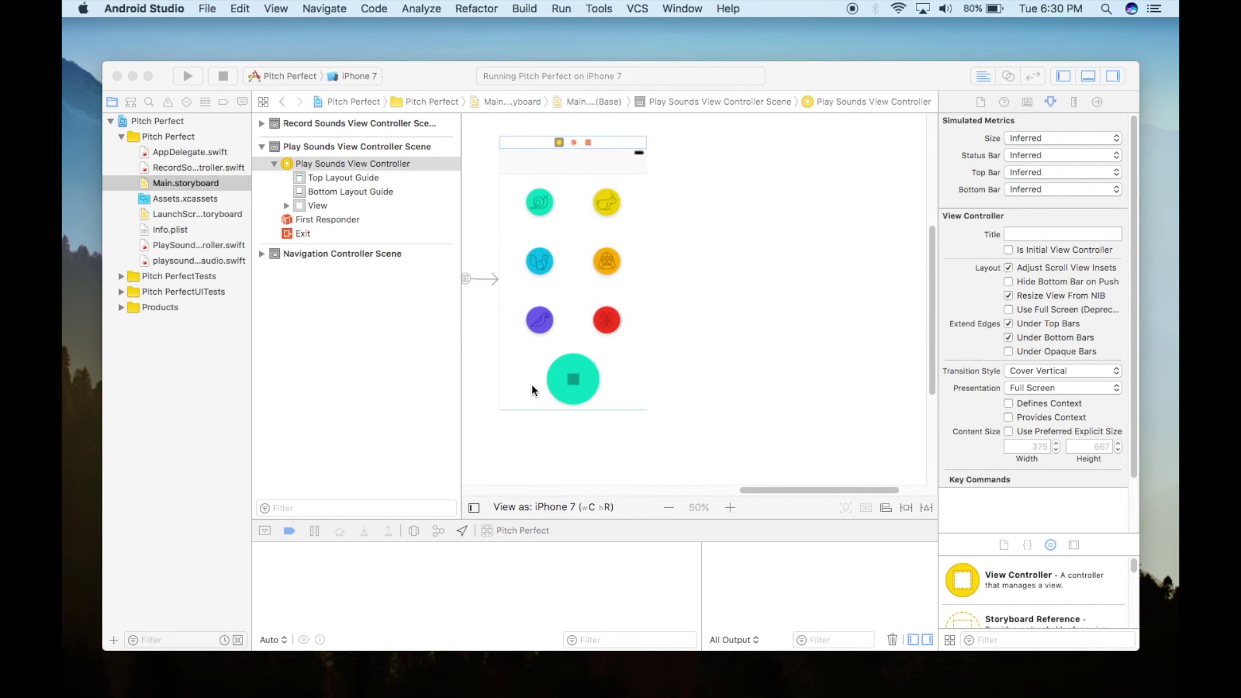
key("super+Tab")
key("super+Tab")
key("super+Tab")
key("super+Tab")
key("super+Tab")
key("super+Tab")
key("super+Tab")
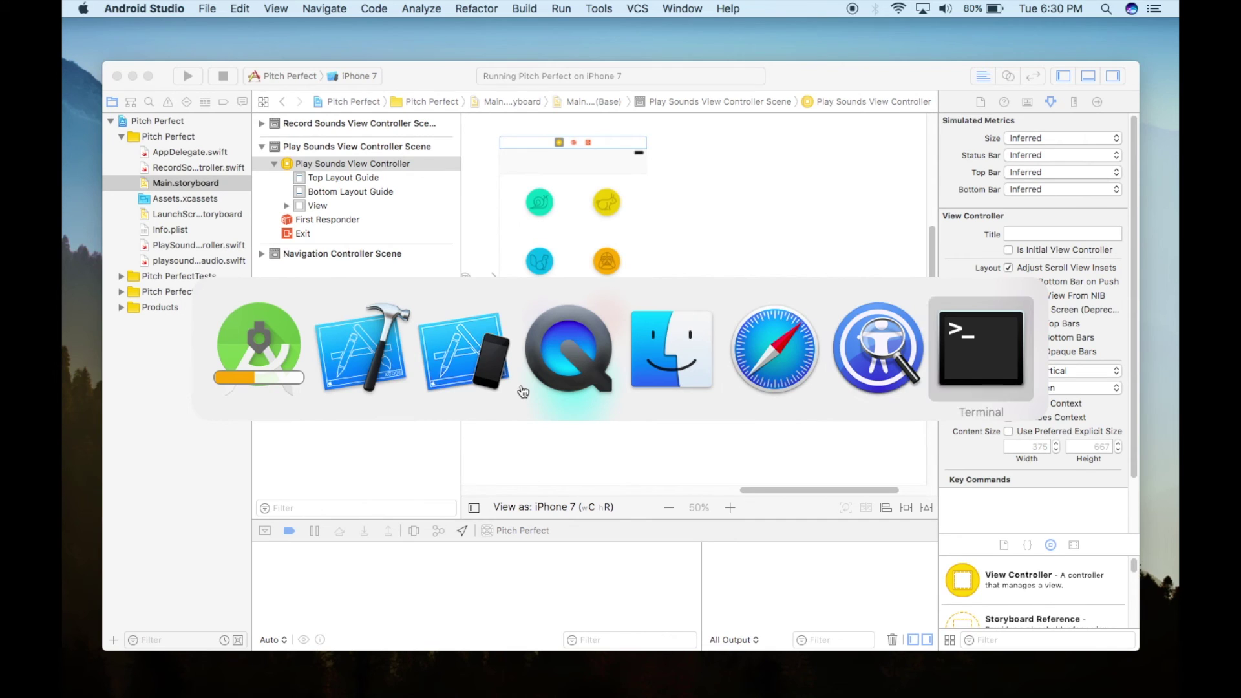
key("super+Tab")
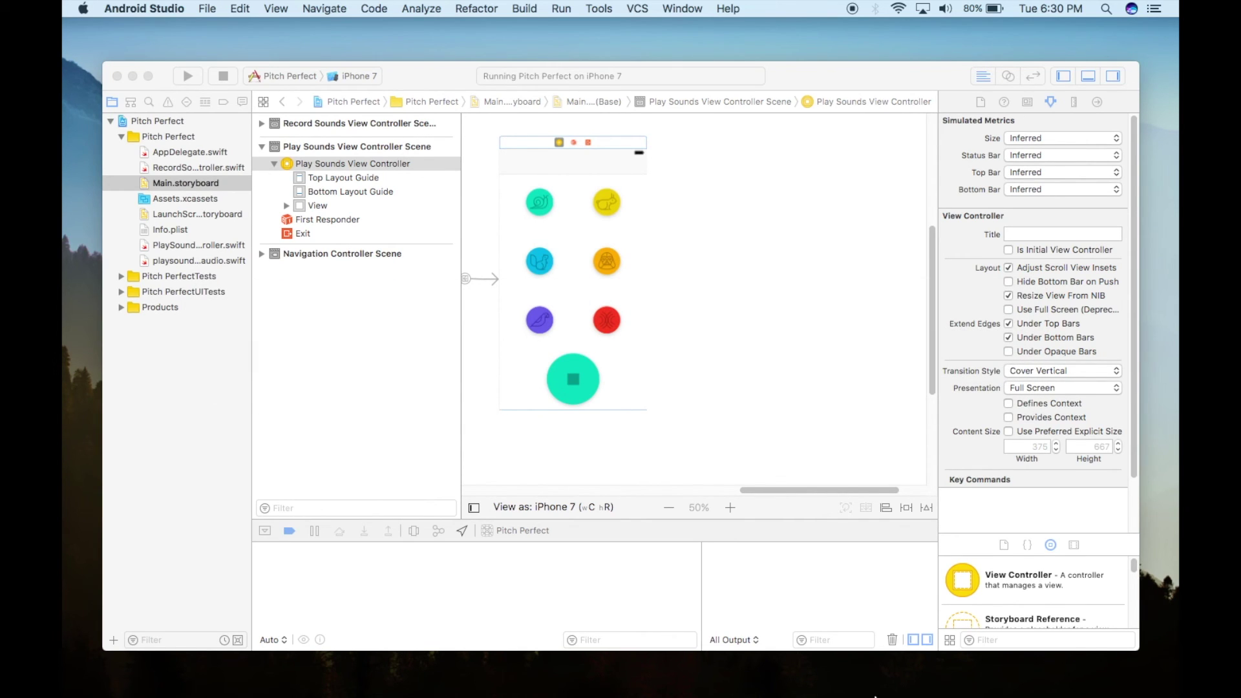
mouse_move(673, 695)
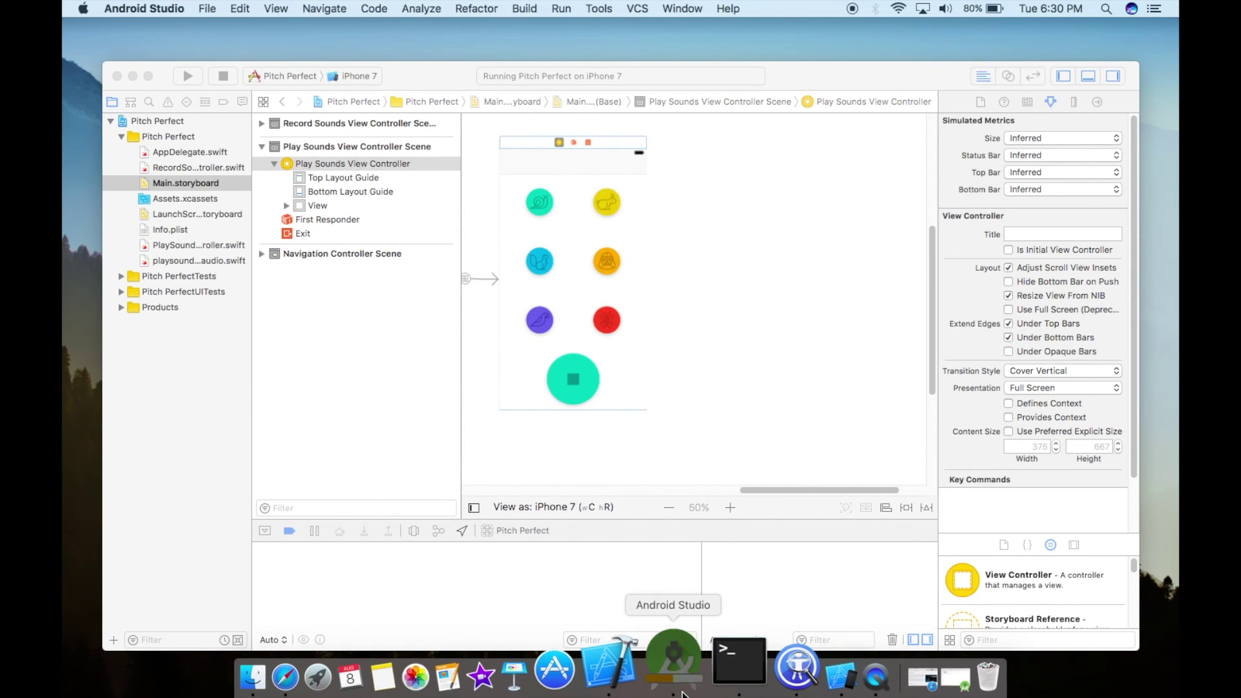
left_click(686, 692)
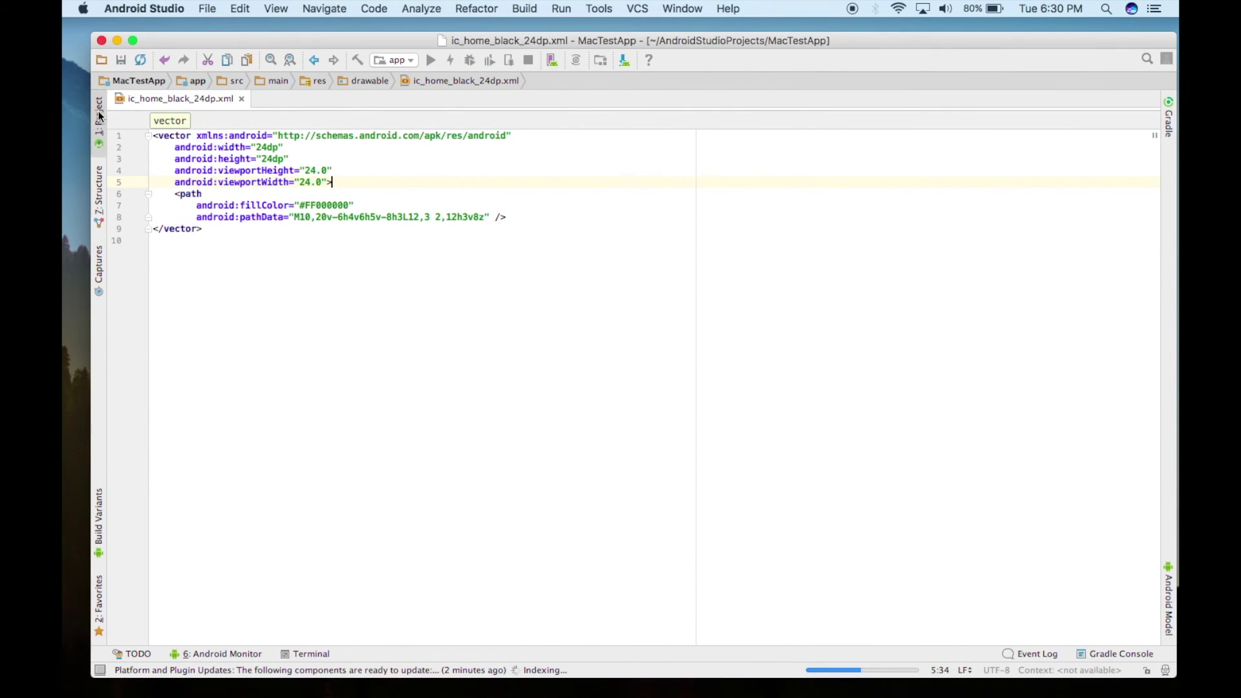
Reopen MacTestApp's project tree, collapse android.support, and expand the res folder.
left_click(98, 116)
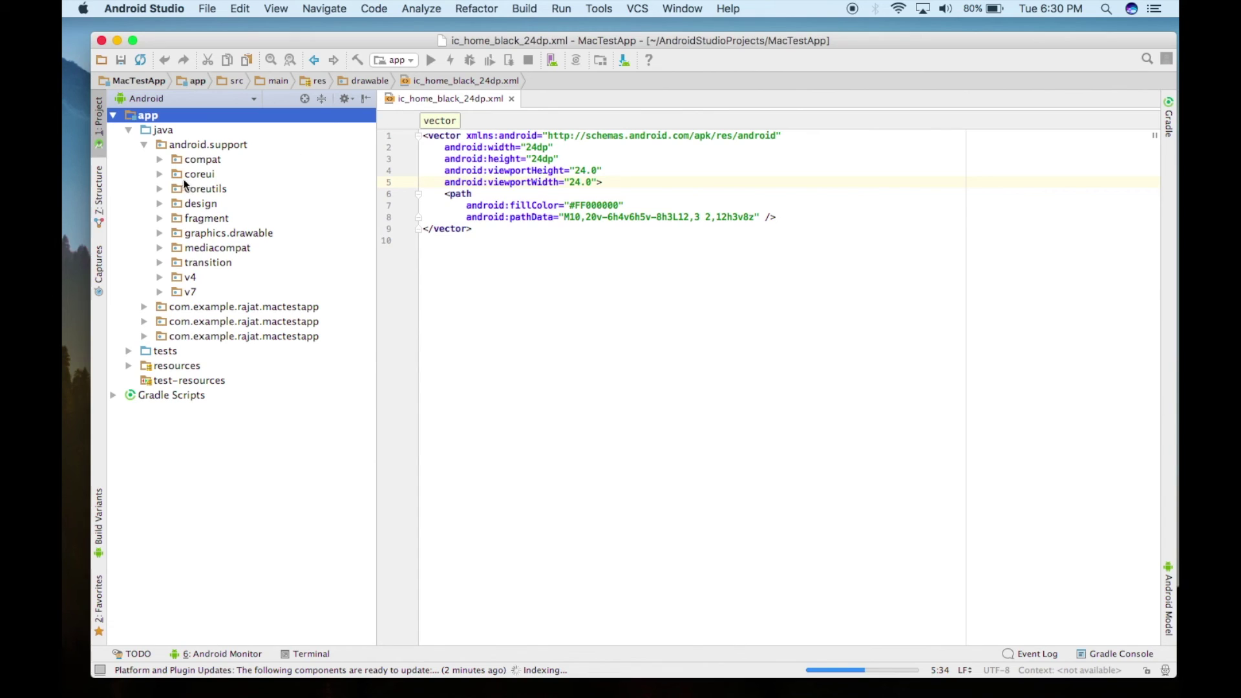
left_click(144, 145)
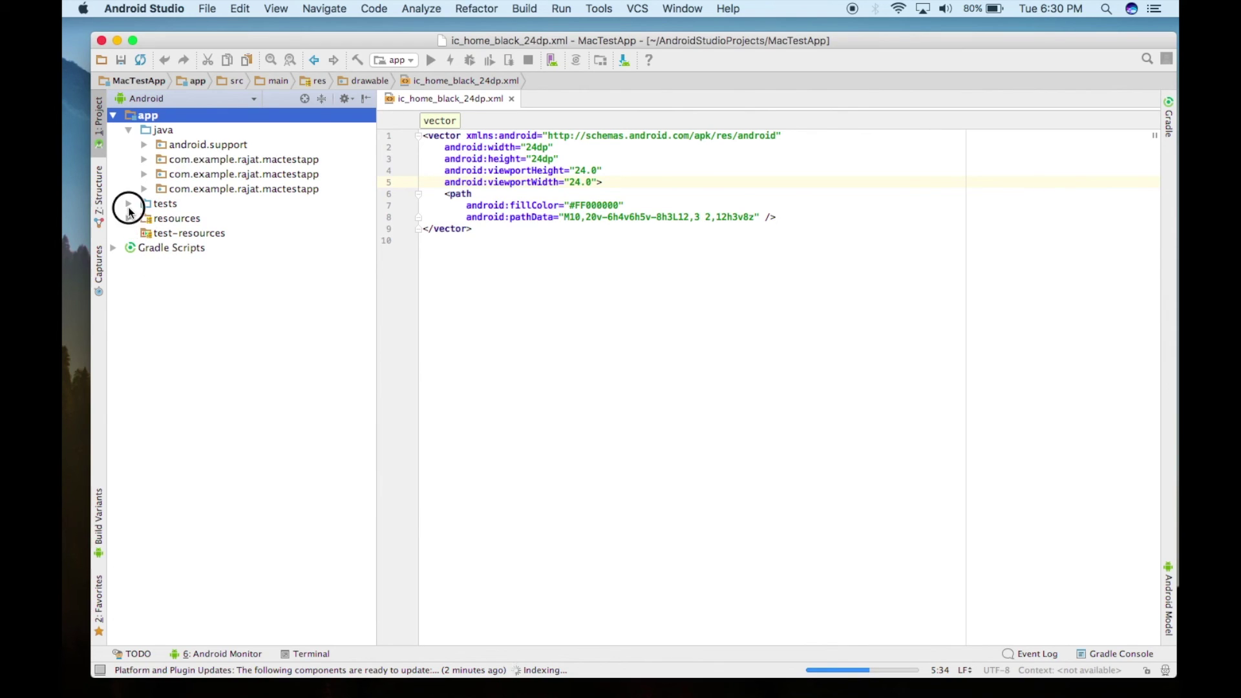
left_click(129, 206)
left_click(129, 219)
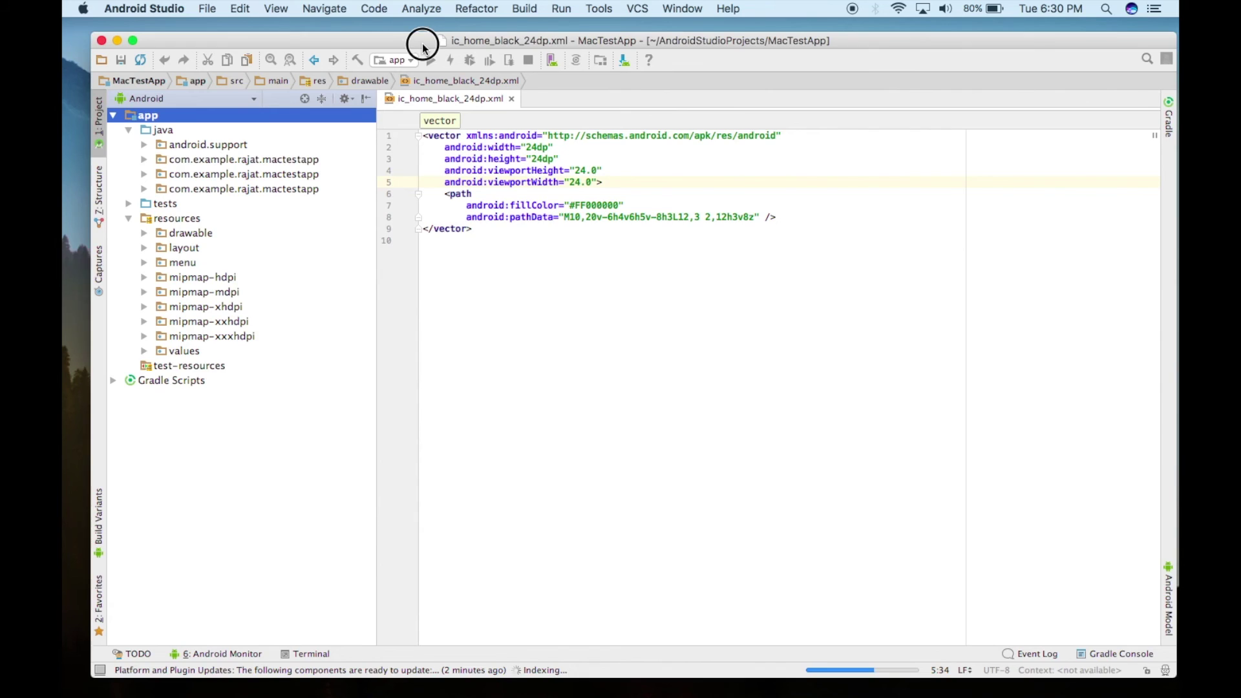
mouse_move(418, 44)
left_mouse_down()
mouse_move(390, 46)
mouse_move(412, 43)
left_mouse_up()
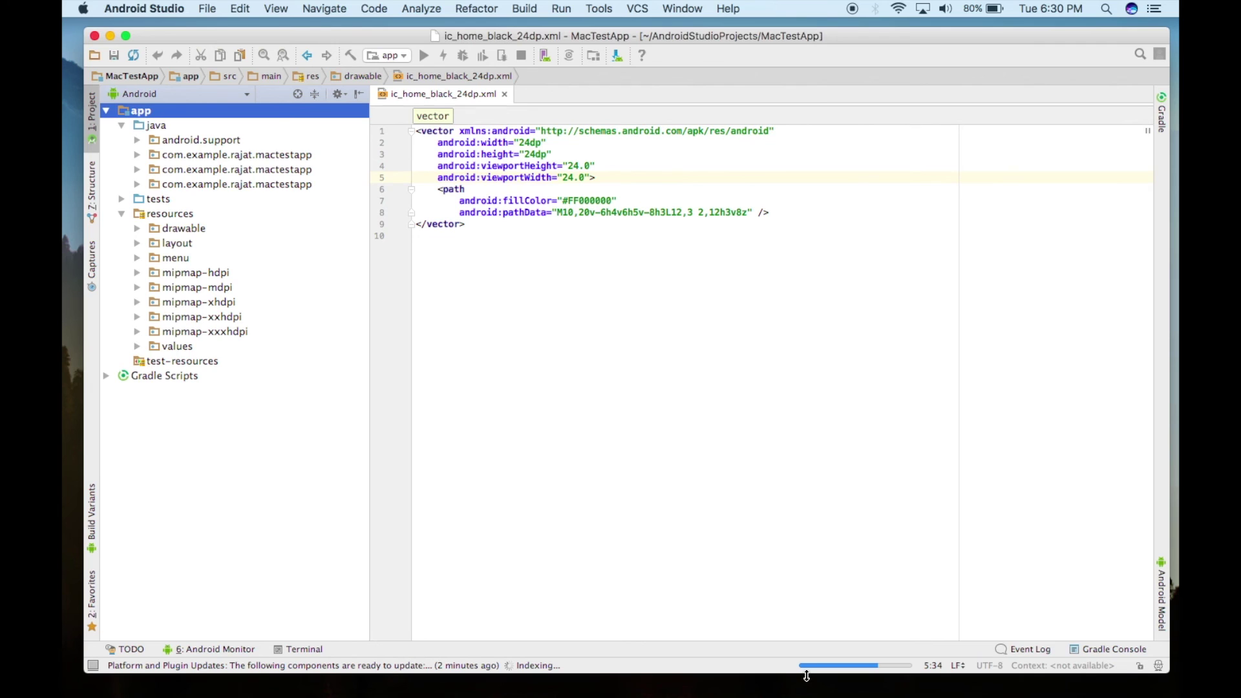
key("super+Tab")
In Terminal's vim, save enumeration.swift with :w and run it via :!swift enumeration.swift.
key("super+Tab")
key("super+Tab")
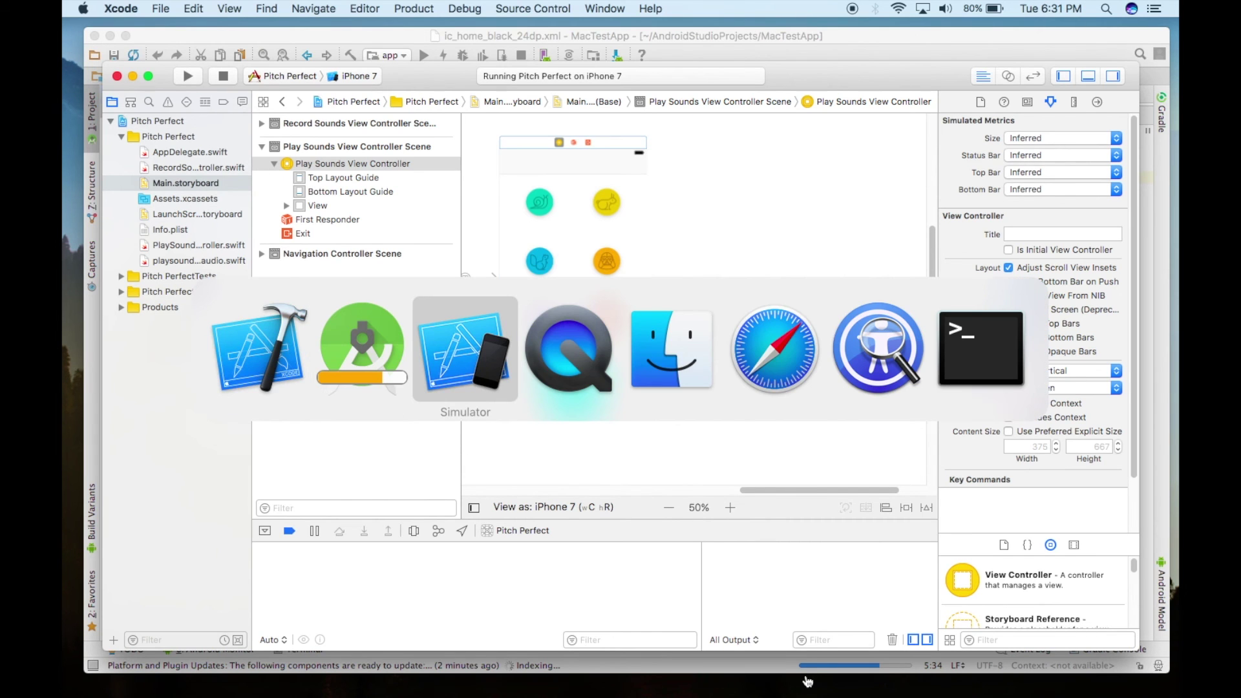
key("super+Tab")
key("super+Tab")
key("super+Tab")
key("super+Tab")
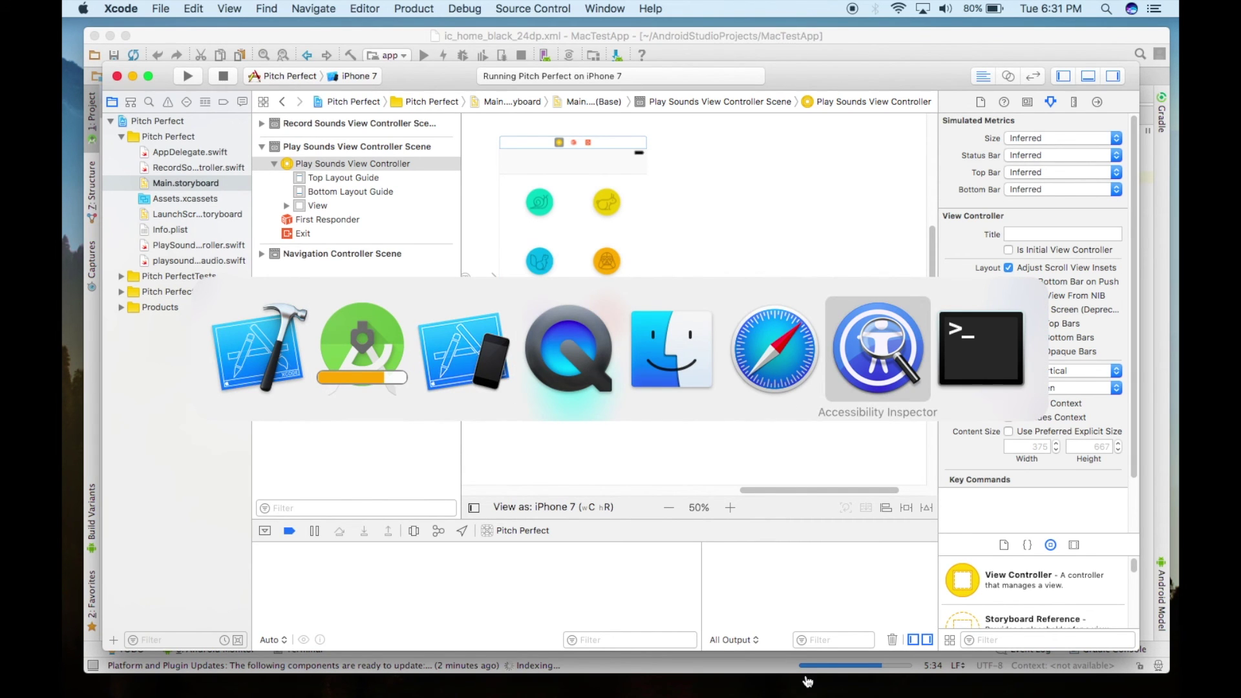
key("super+Tab")
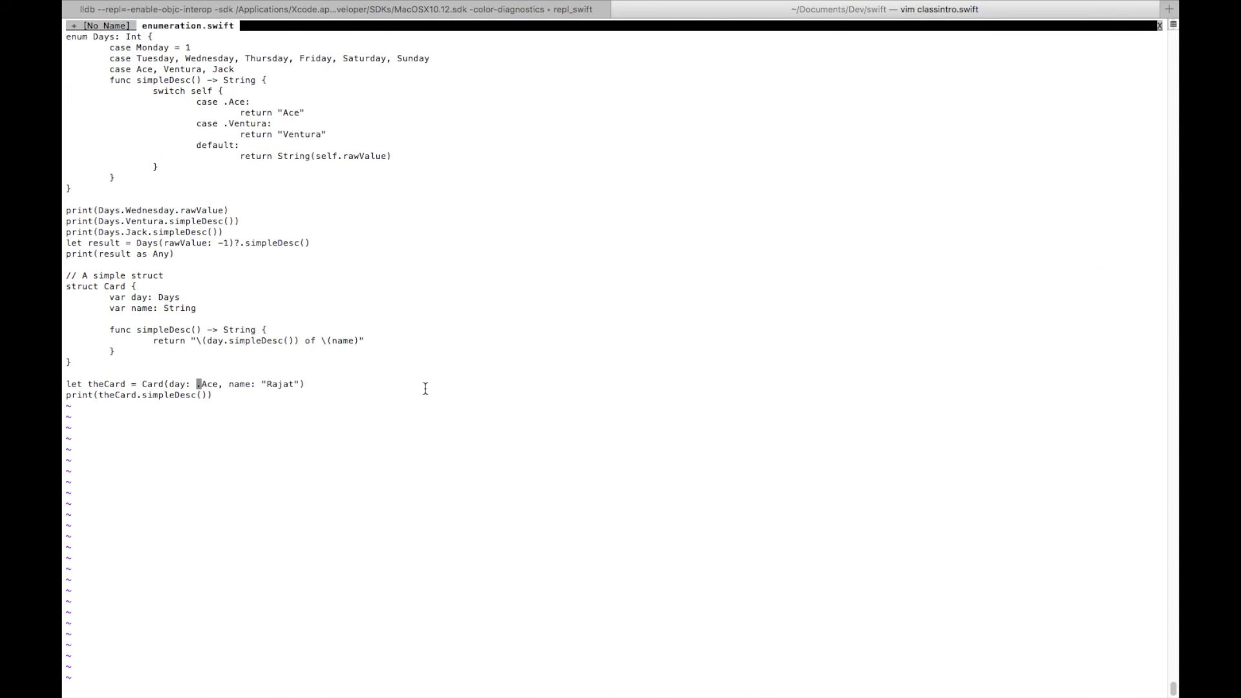
type(":w")
key("Return")
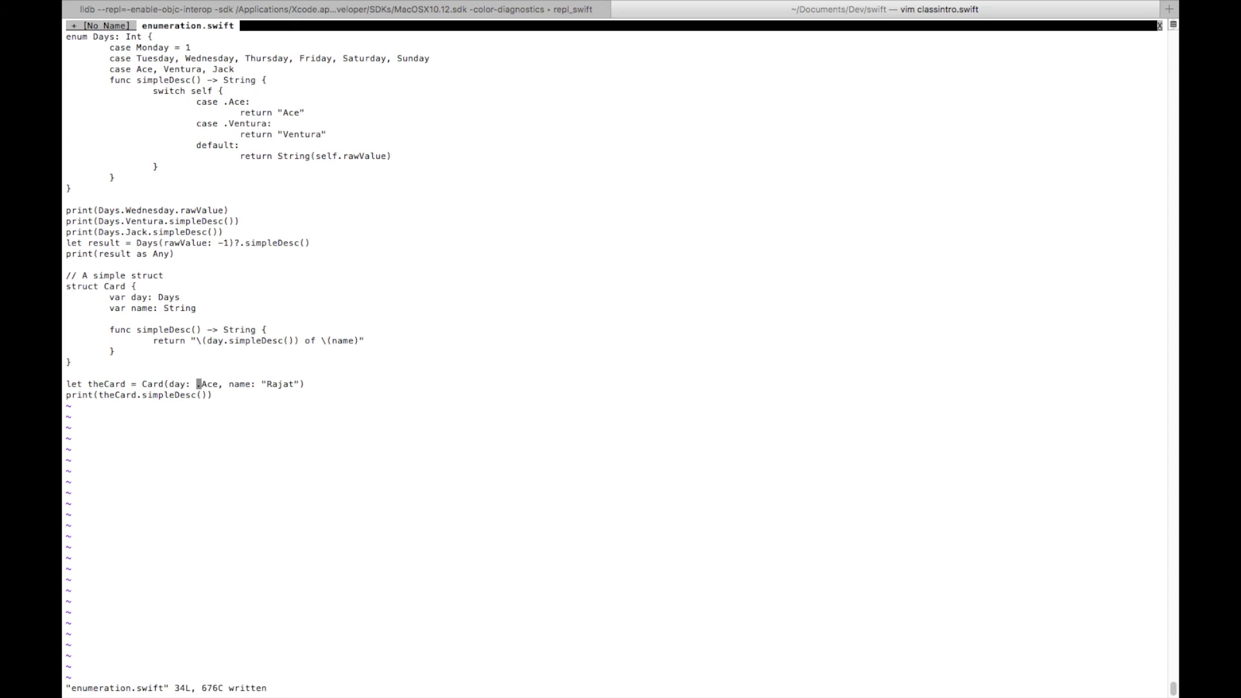
type(":")
key("Up")
key("Up")
key("Return")
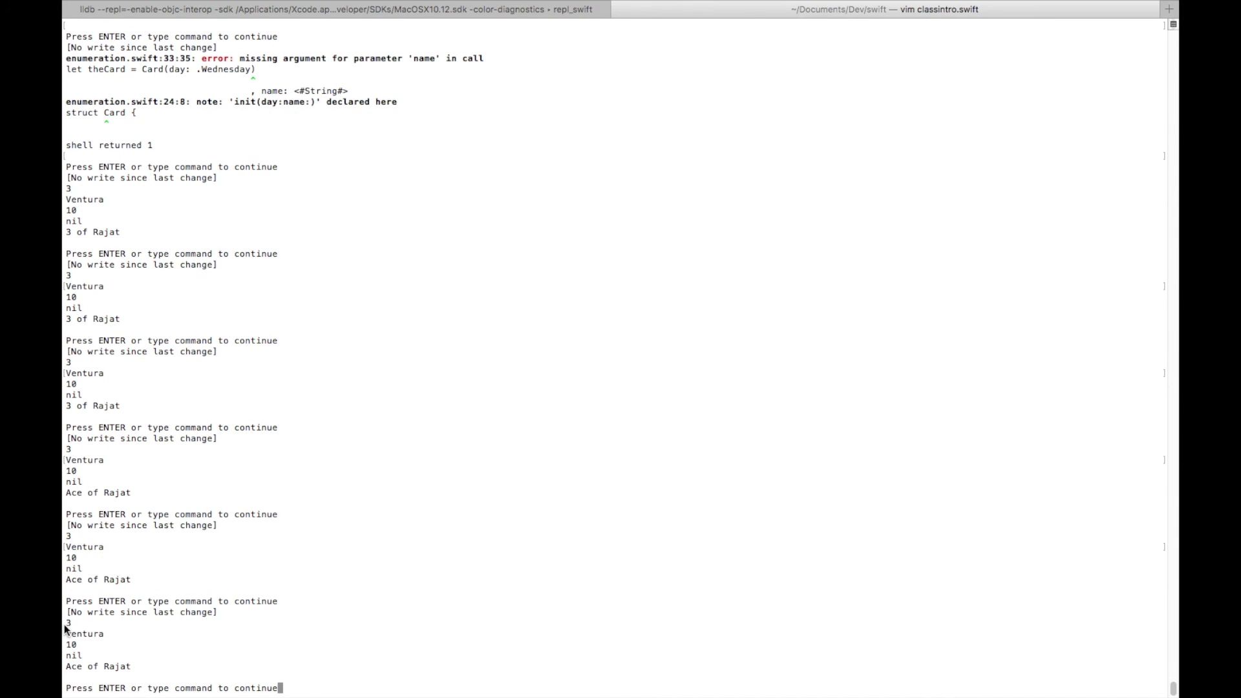
key("Return")
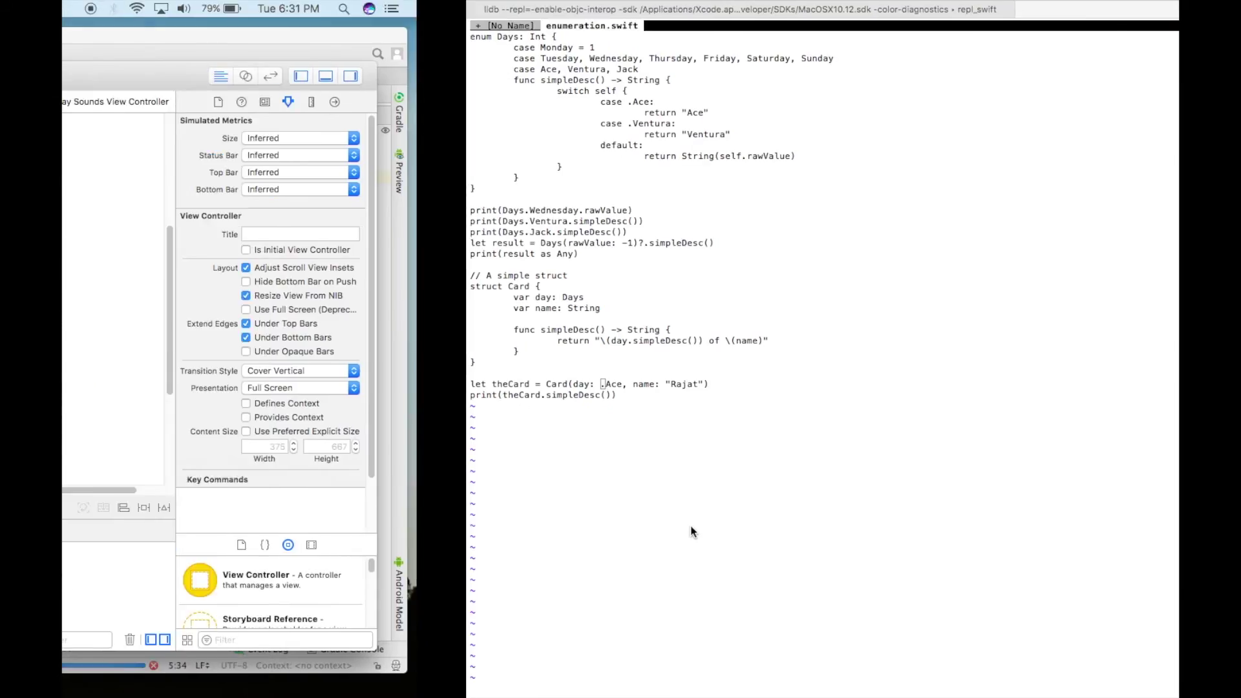
Minimize the Xcode and Android Studio windows, leaving only the iPhone 7 simulator visible.
key("super+Tab")
key("super+Tab")
key("super+Tab")
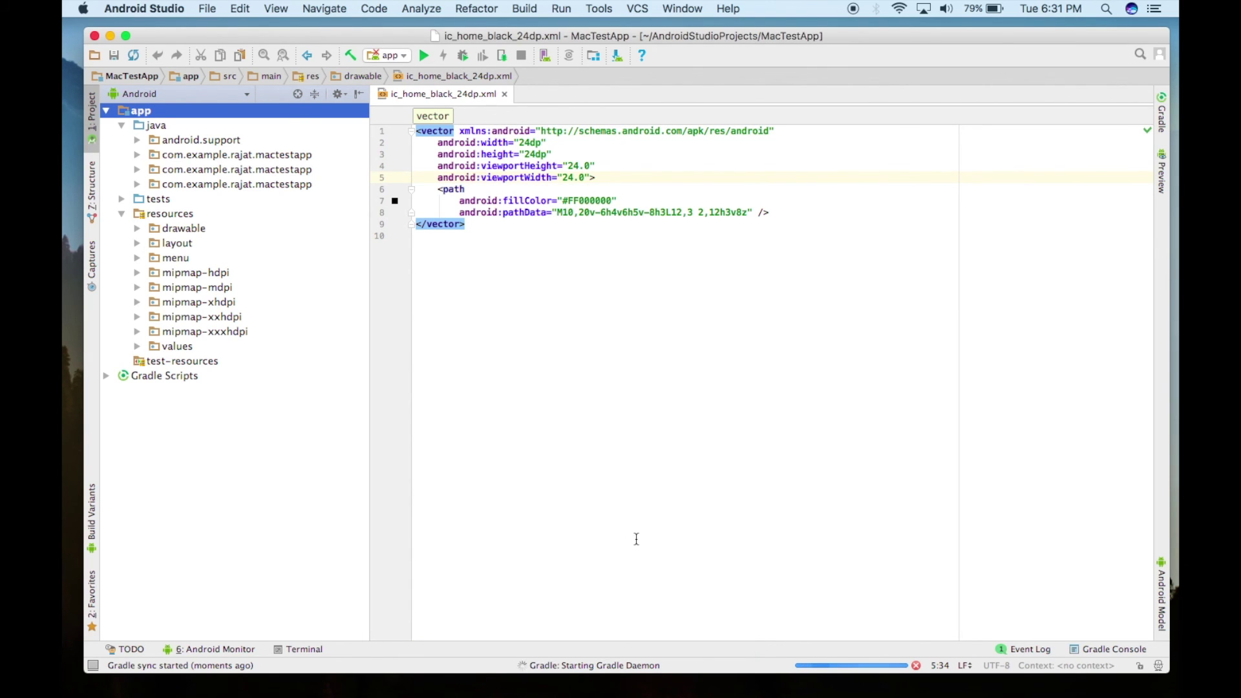
key("super+Tab")
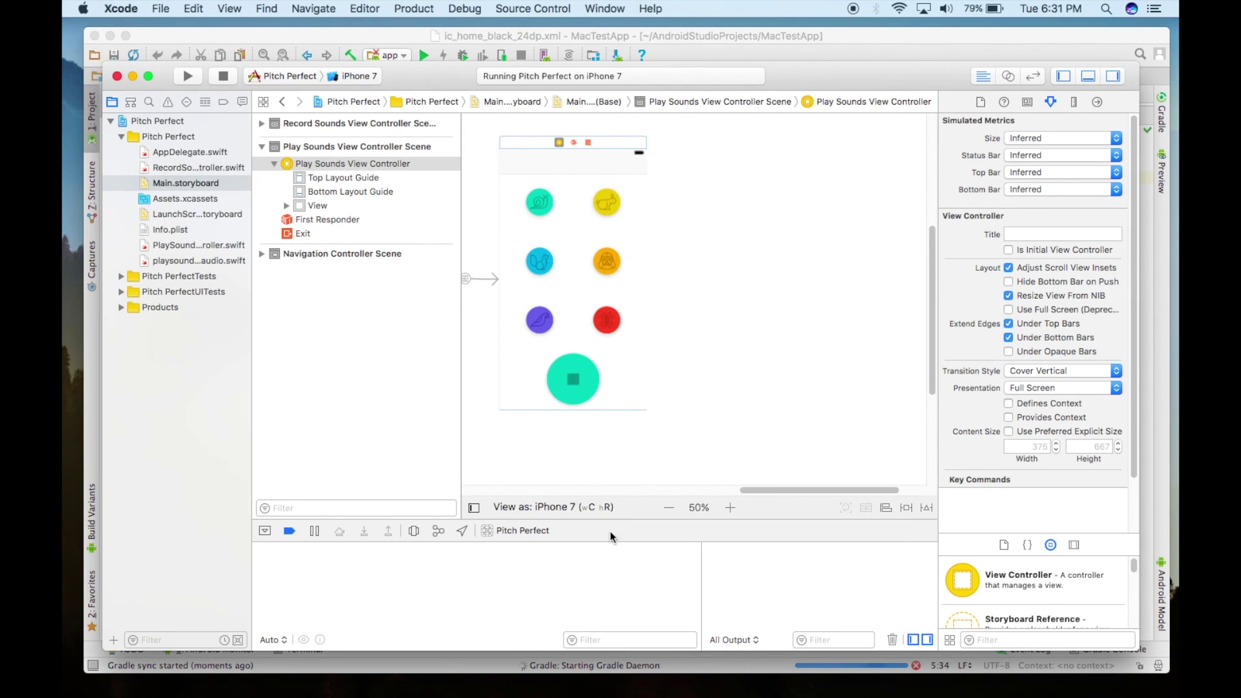
left_click(133, 77)
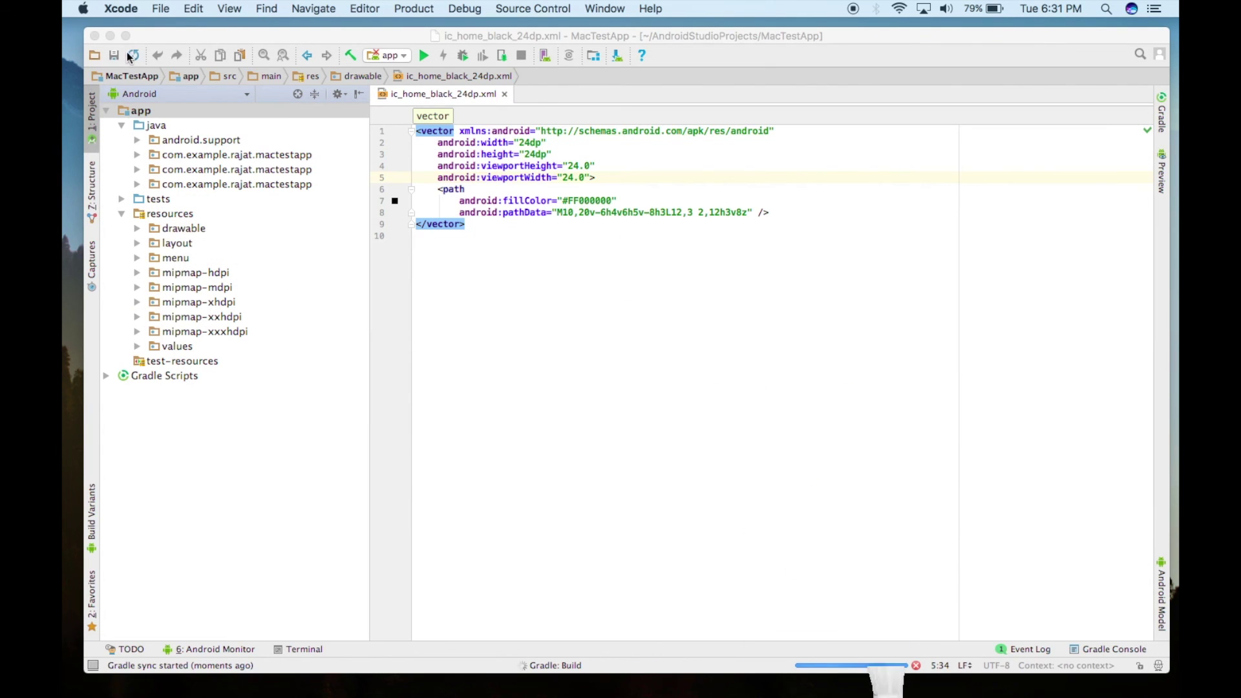
left_click(112, 39)
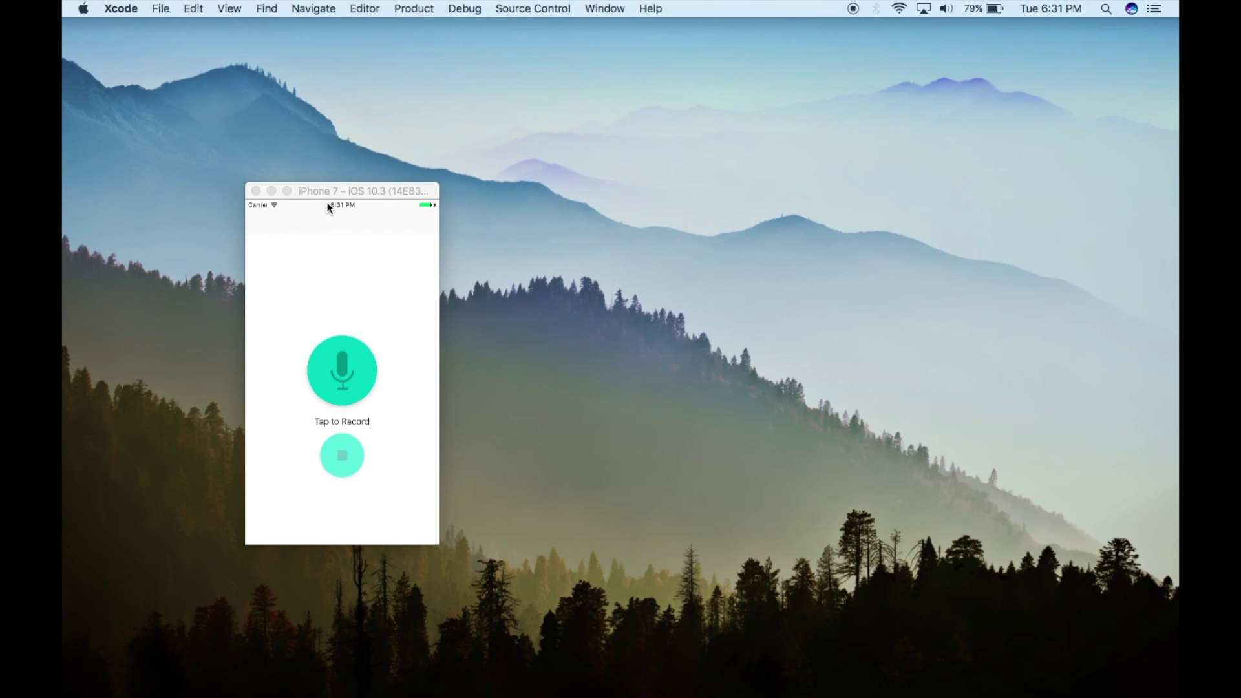
Move the simulator to the right and record a short Pitch Perfect clip.
mouse_move(329, 195)
left_mouse_down()
mouse_move(998, 174)
mouse_move(735, 172)
mouse_move(931, 139)
left_mouse_up()
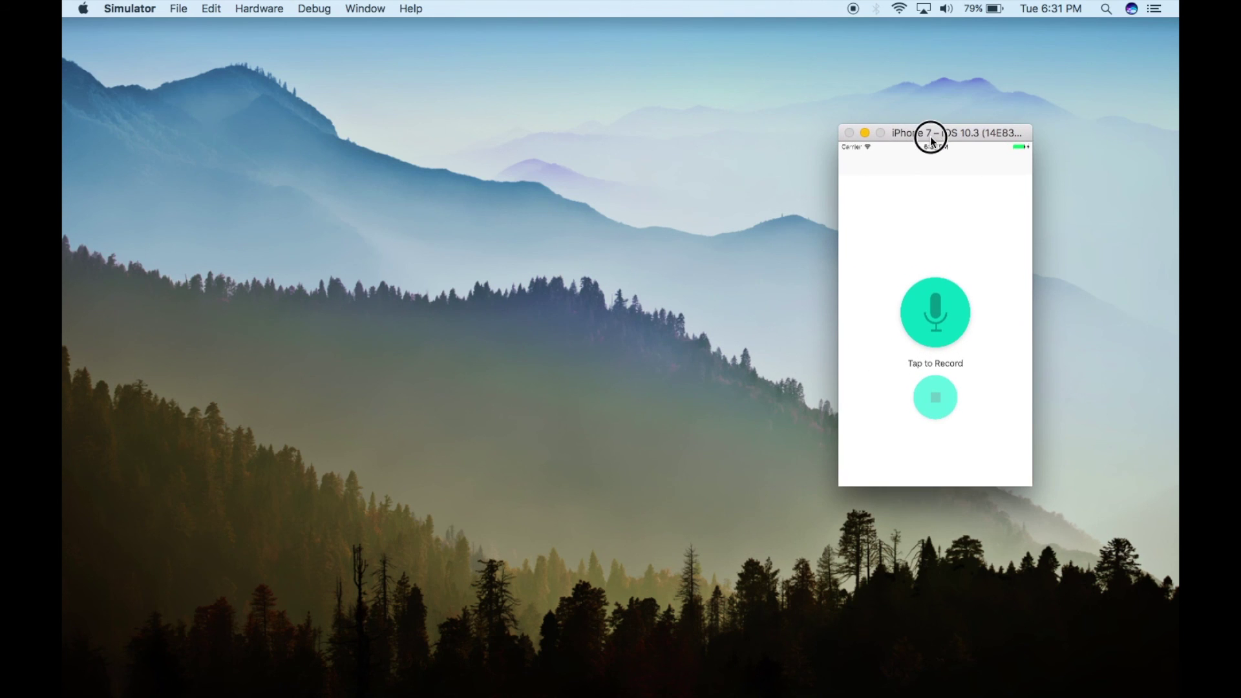
left_click(175, 211)
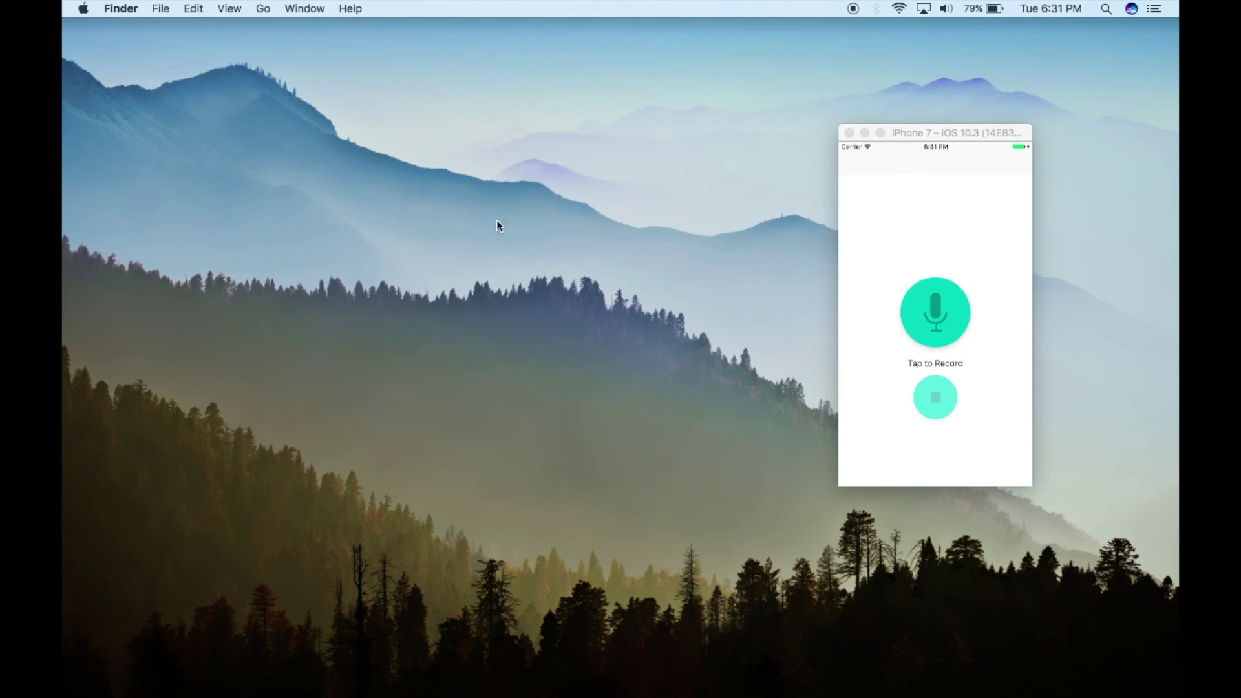
left_click_drag(996, 139, 898, 156)
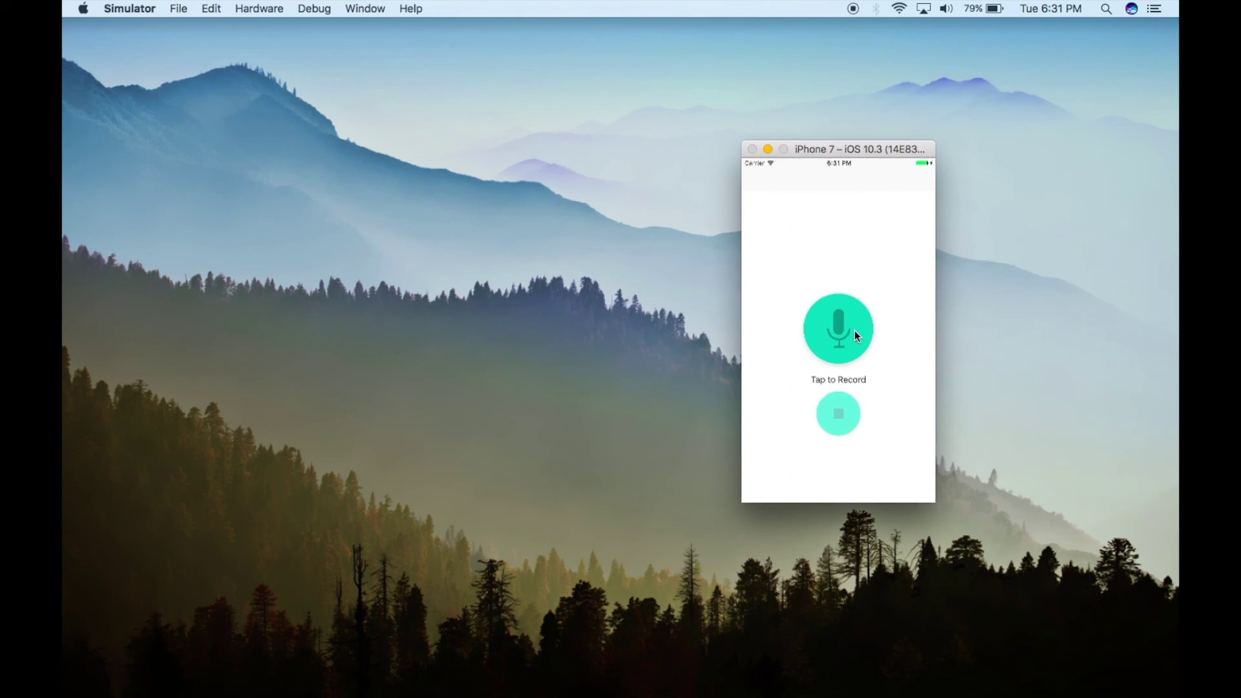
left_click(854, 331)
left_click(844, 415)
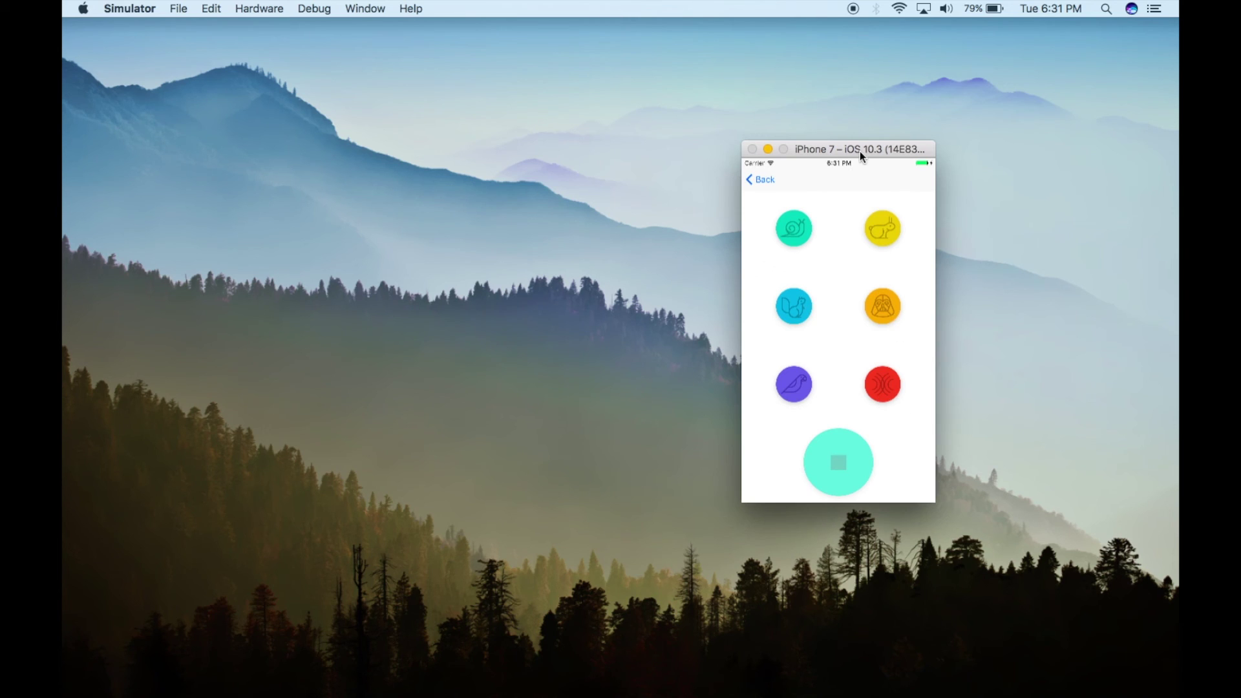
Fine-tune the simulator window's position near the right side of the screen.
left_click_drag(861, 150, 957, 146)
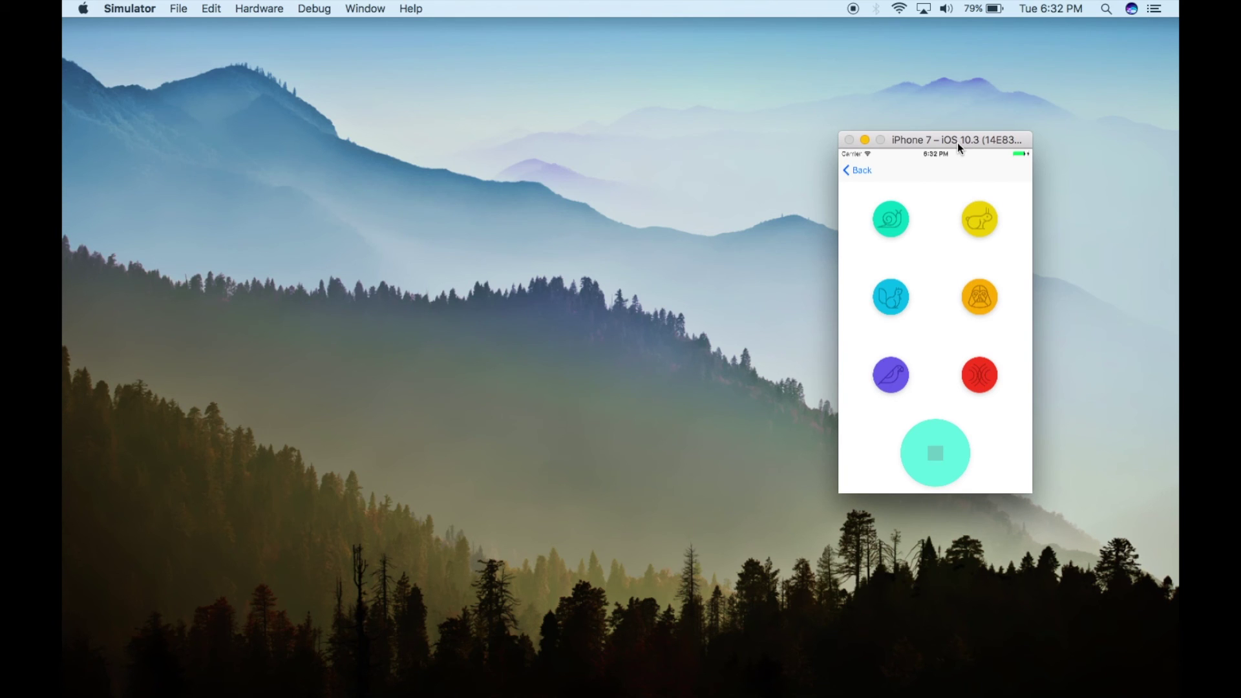
left_click_drag(958, 144, 964, 141)
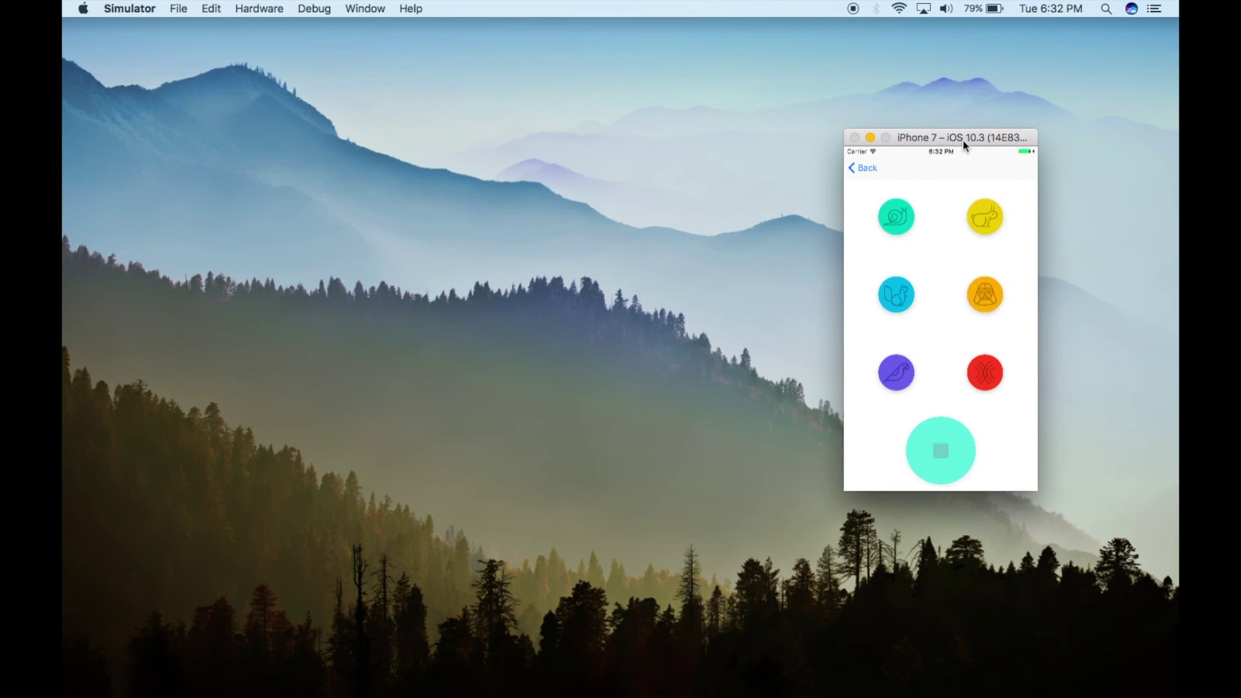
left_click_drag(963, 141, 952, 162)
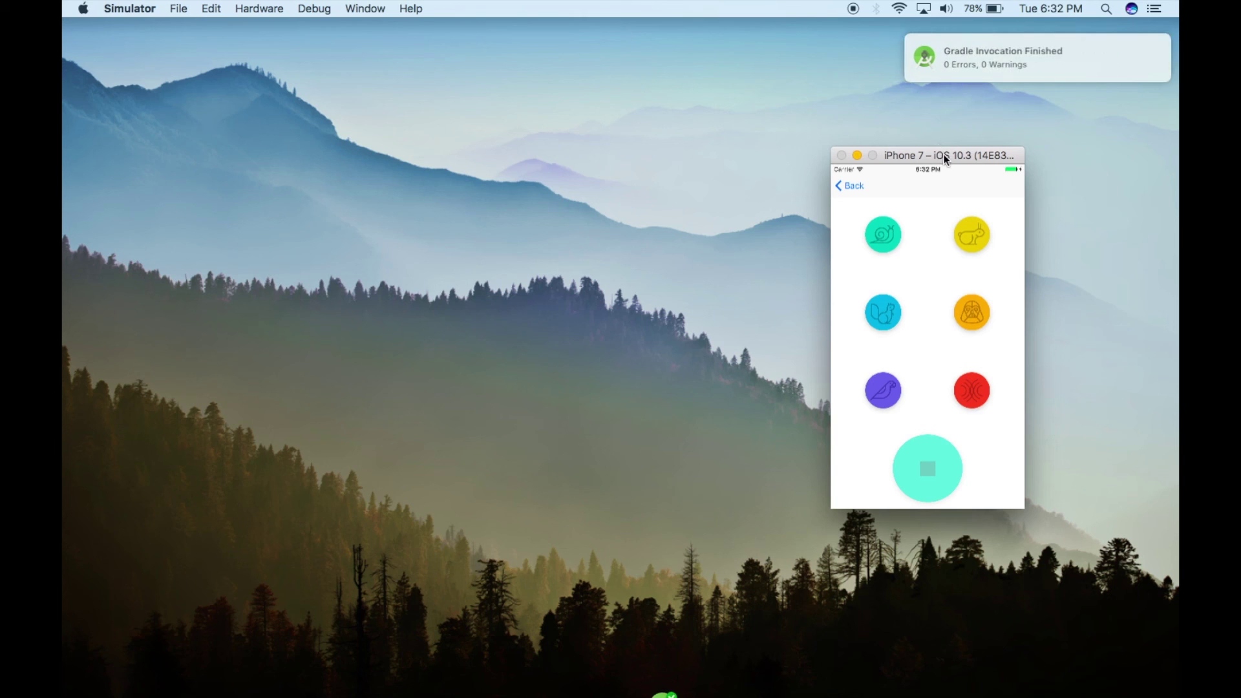
left_click_drag(944, 157, 934, 155)
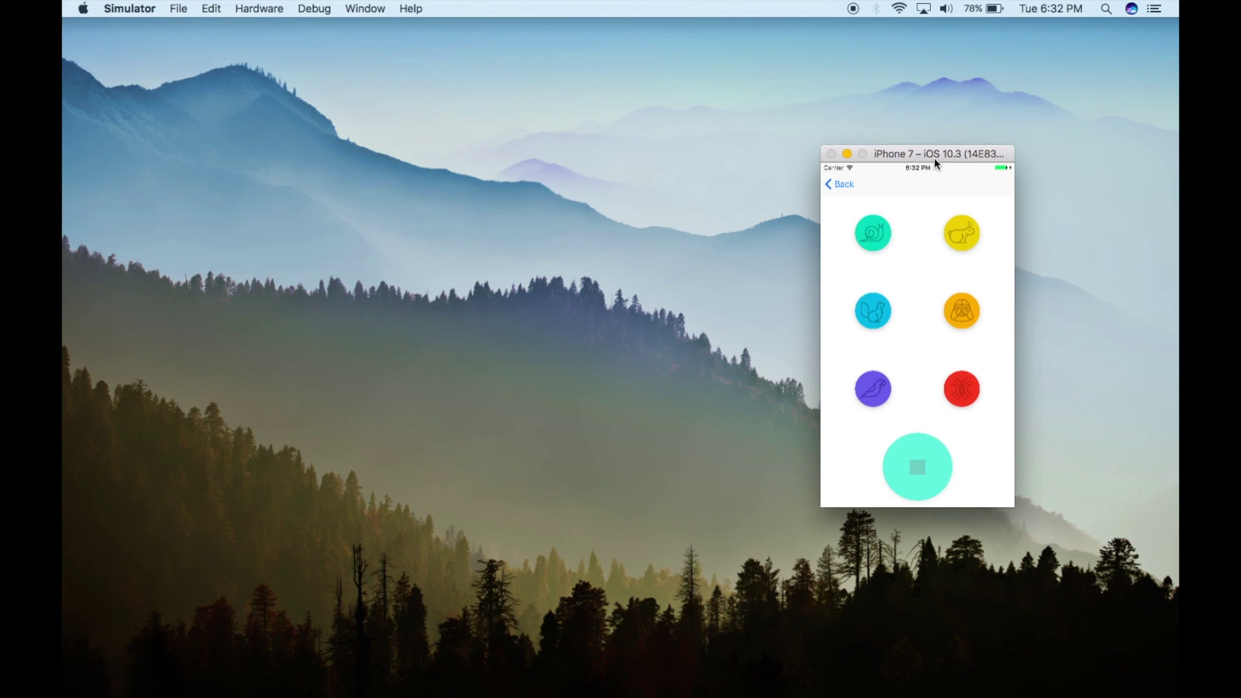
left_click_drag(934, 158, 1012, 168)
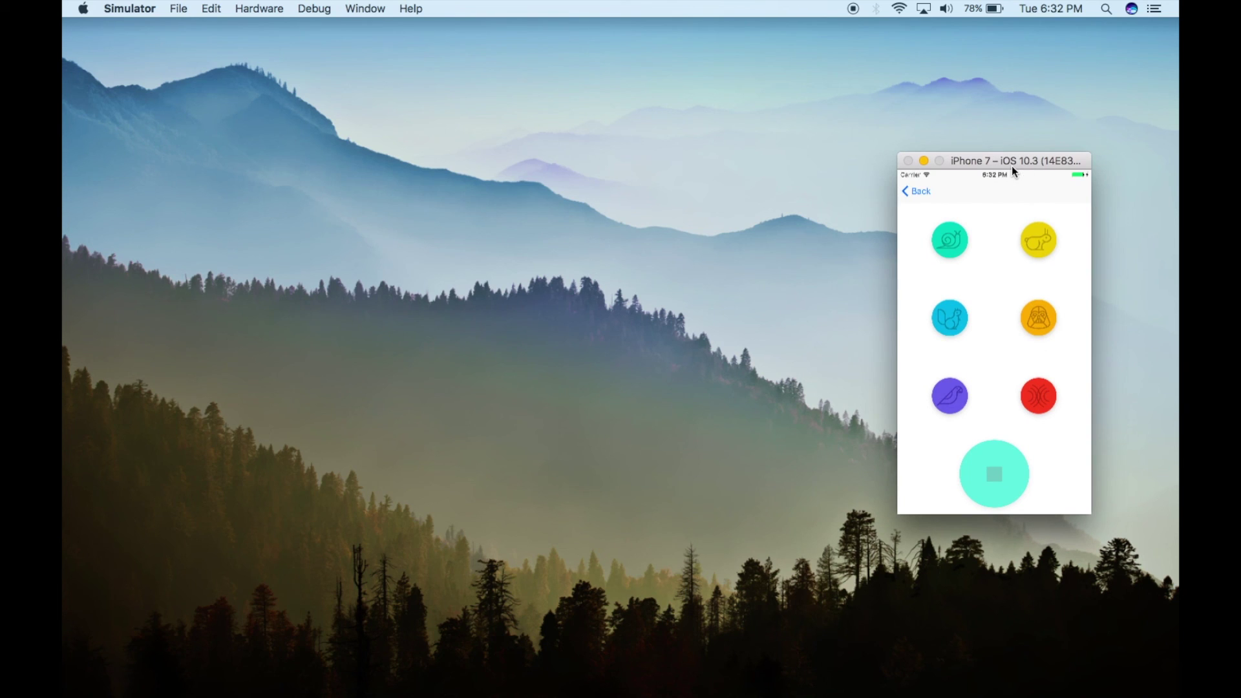
left_click_drag(1012, 171, 943, 176)
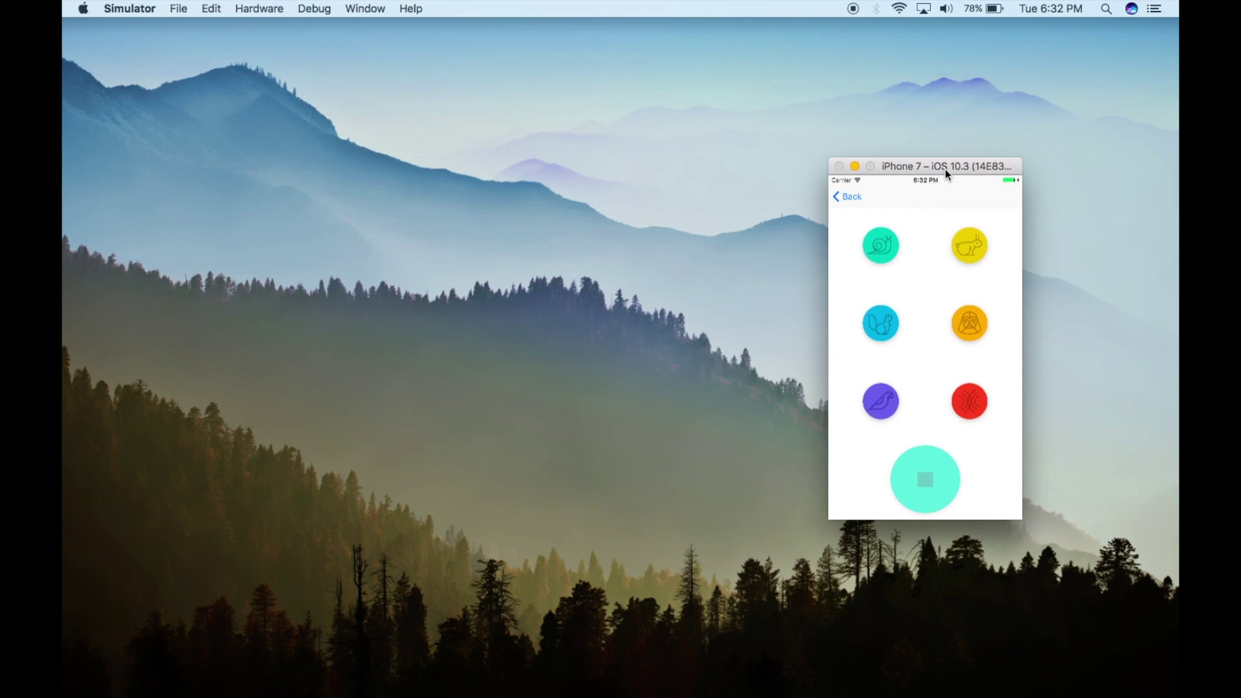
left_click_drag(946, 169, 1003, 195)
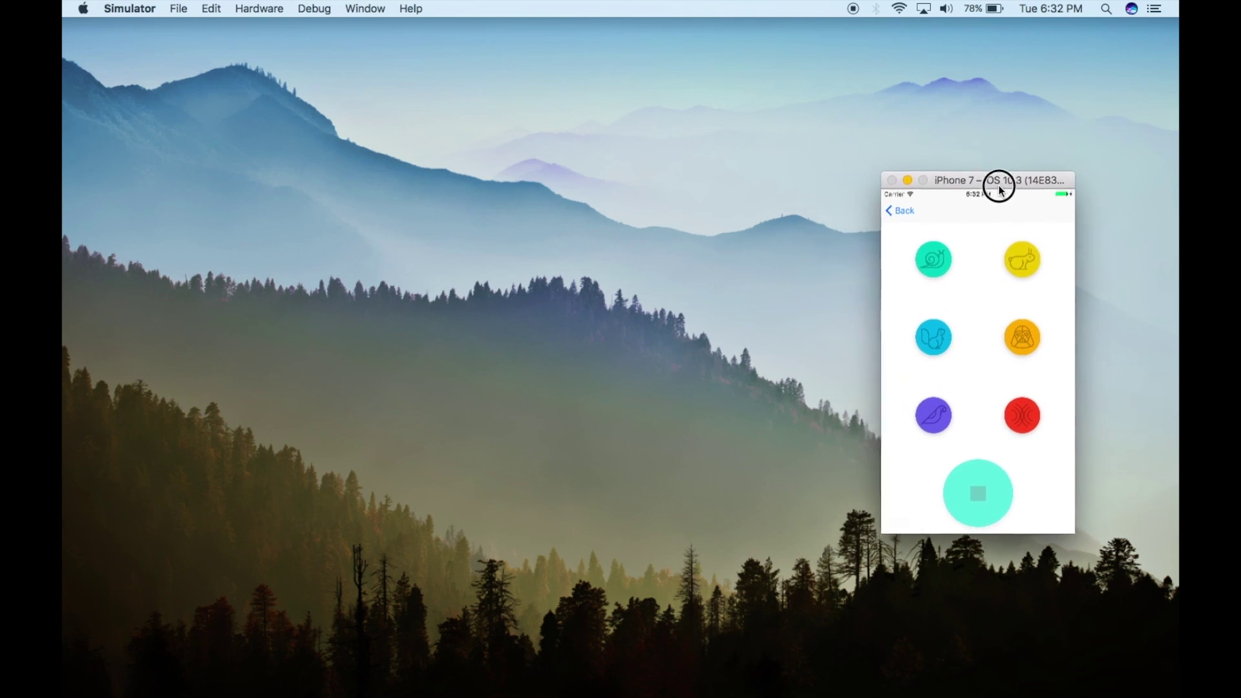
Switch away briefly, then bring the Simulator back to the front.
key("super+Tab")
key("super+Tab")
key("super+Tab")
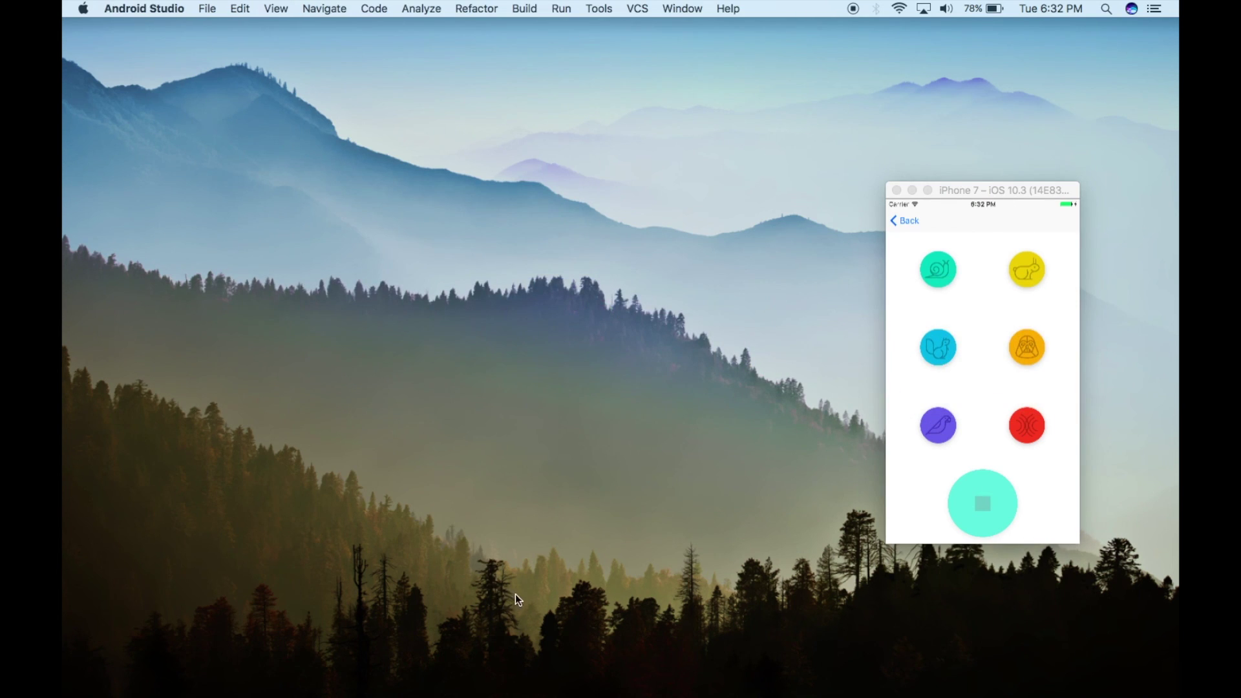
left_click(844, 692)
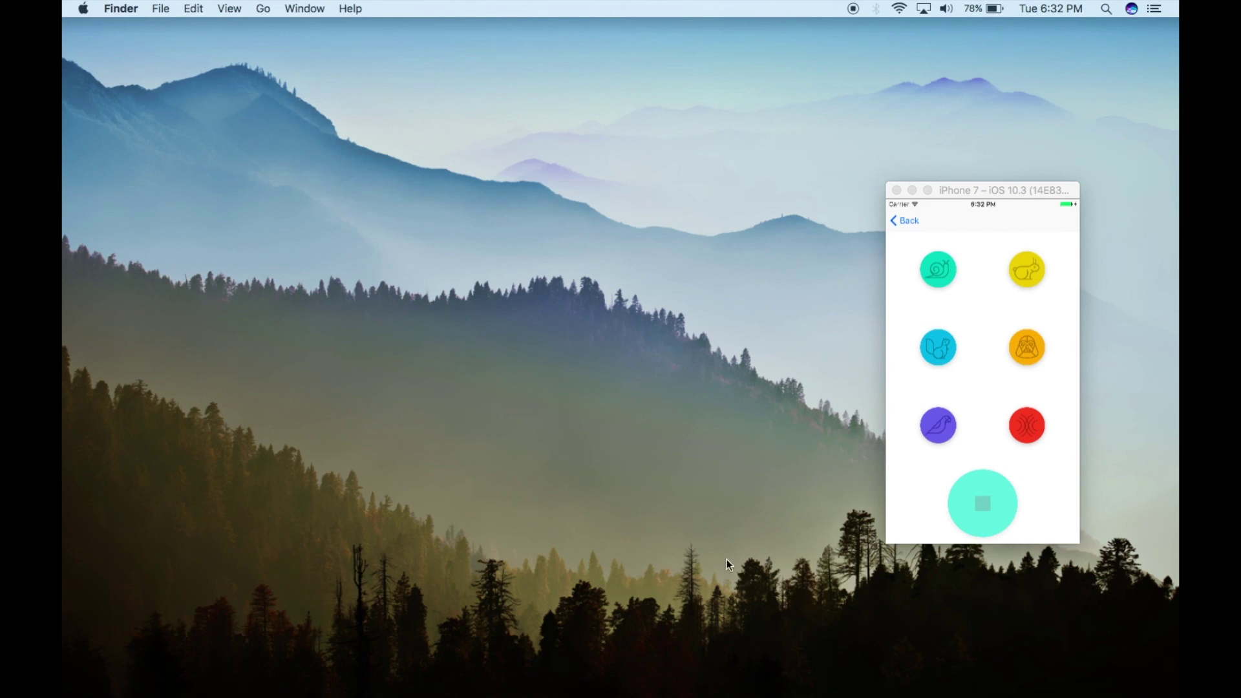
mouse_move(621, 679)
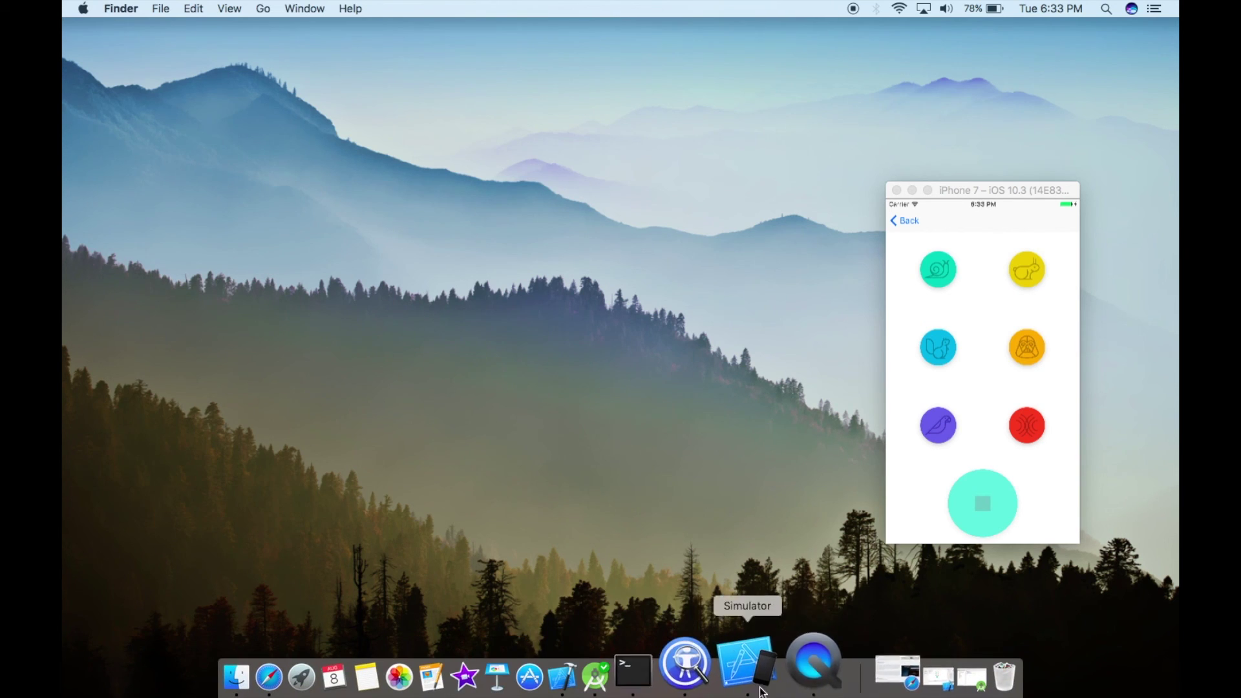
left_click(761, 678)
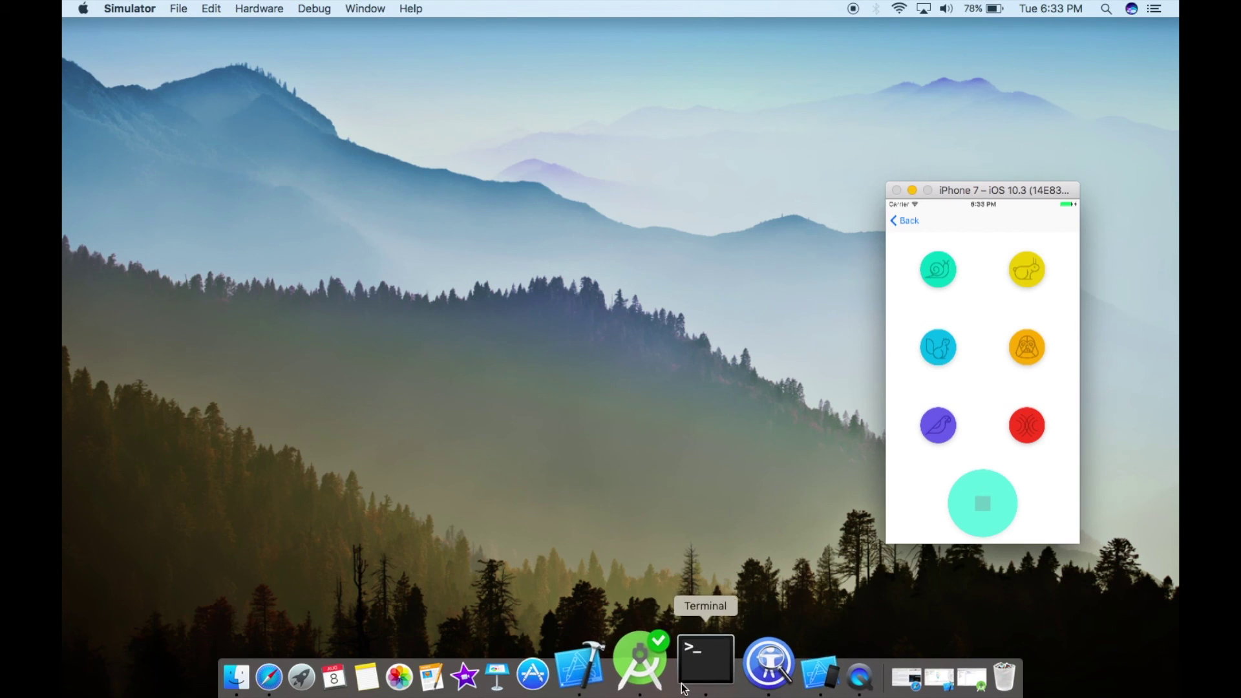
Run MacTestApp on Nexus 5 API 26 and centre the emulator startup window.
left_click(665, 679)
left_click(642, 476)
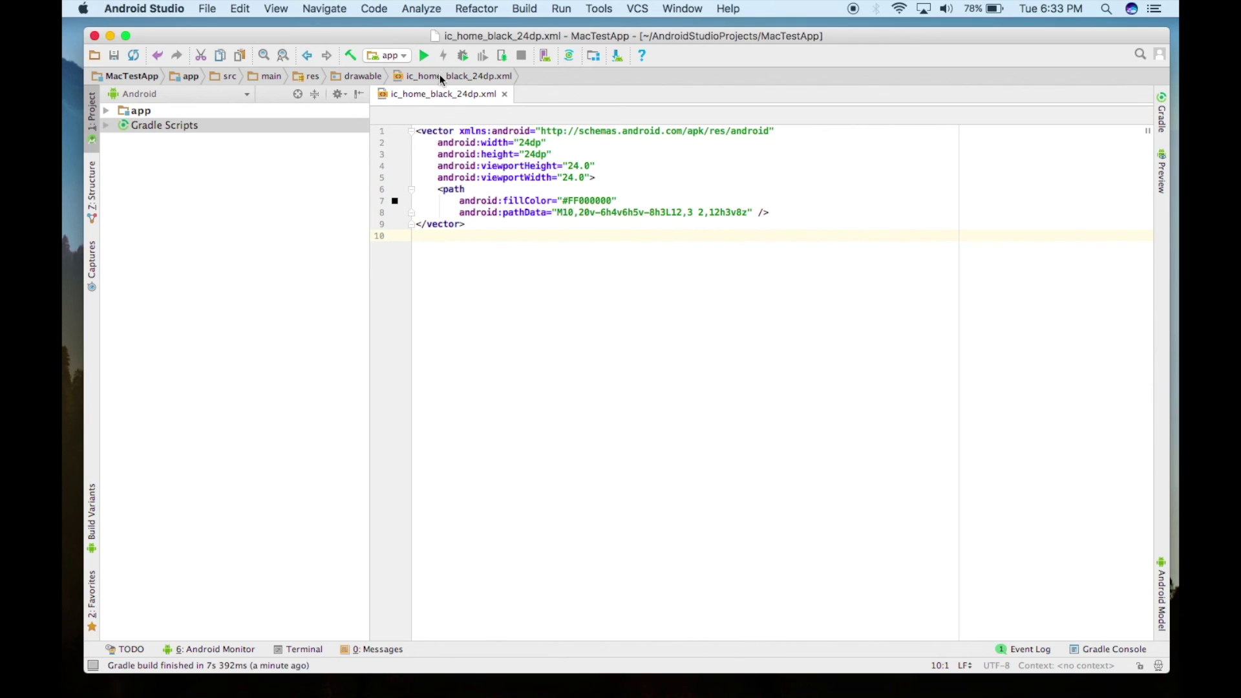
left_click_drag(551, 39, 540, 39)
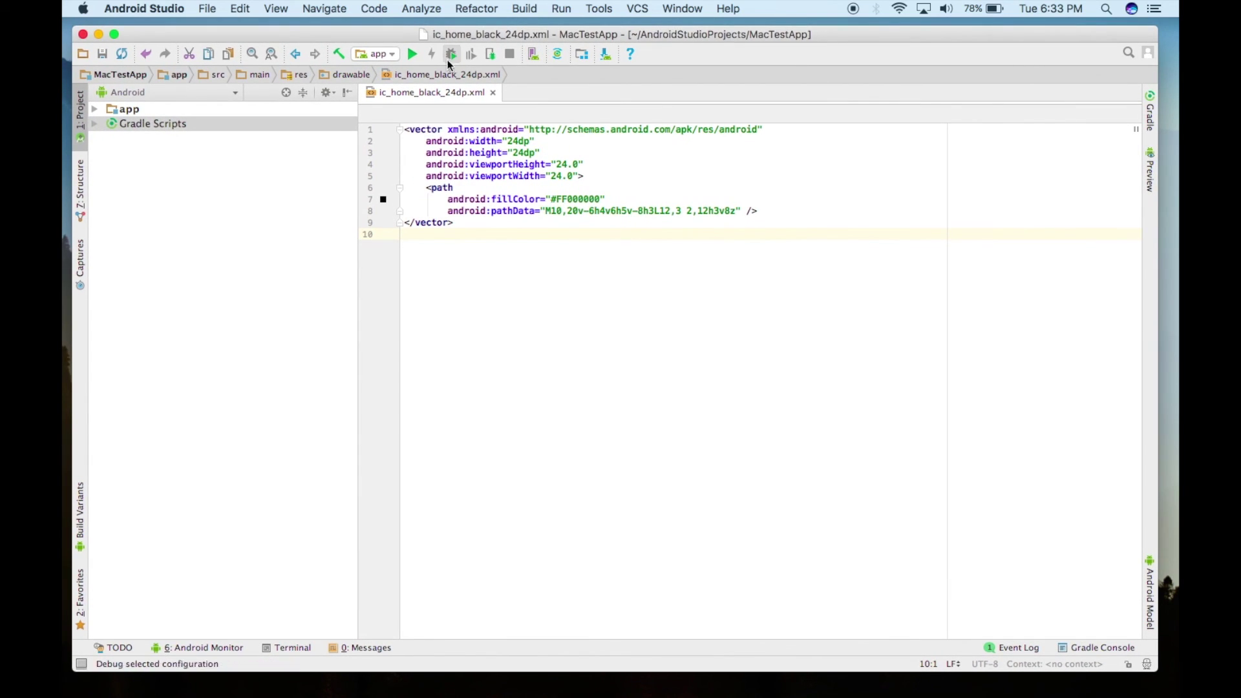
left_click(419, 60)
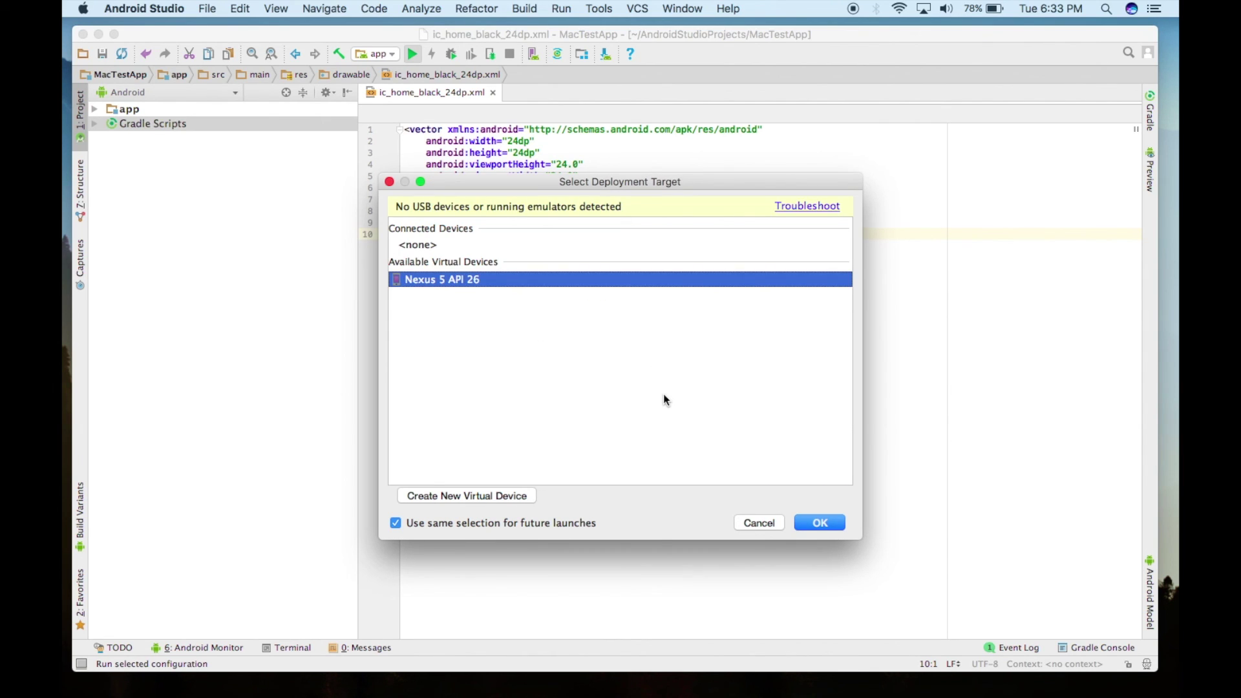
double_click(457, 281)
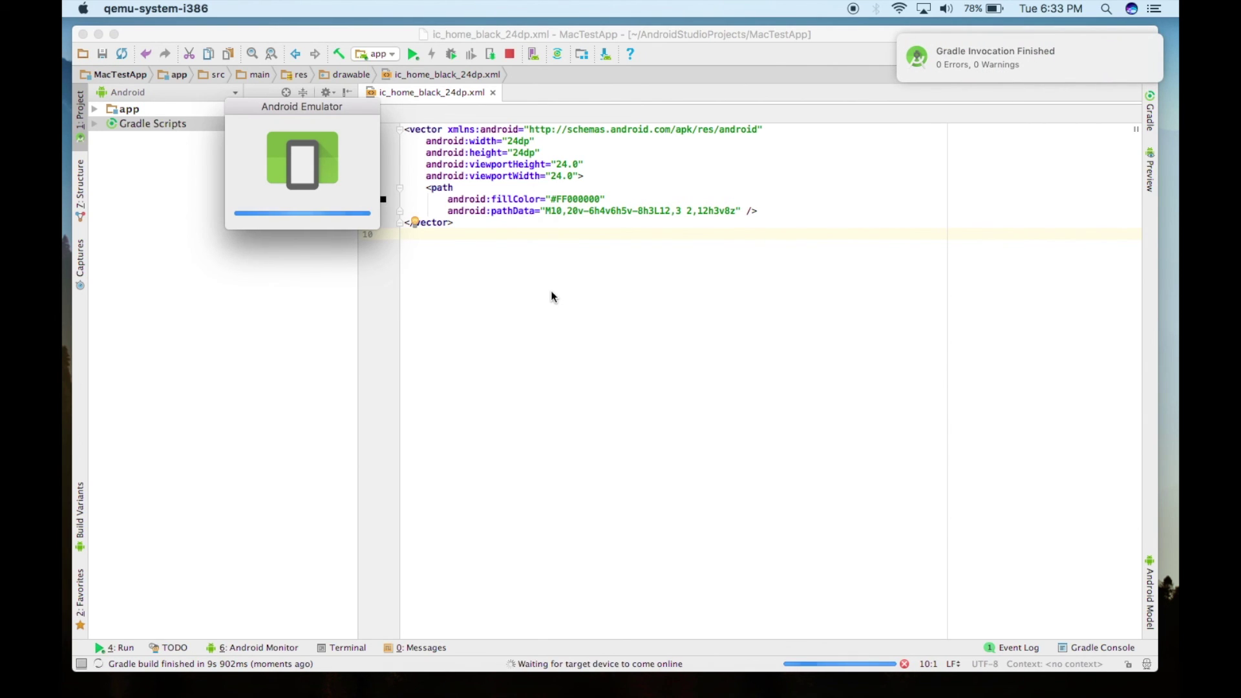
left_click_drag(289, 109, 666, 369)
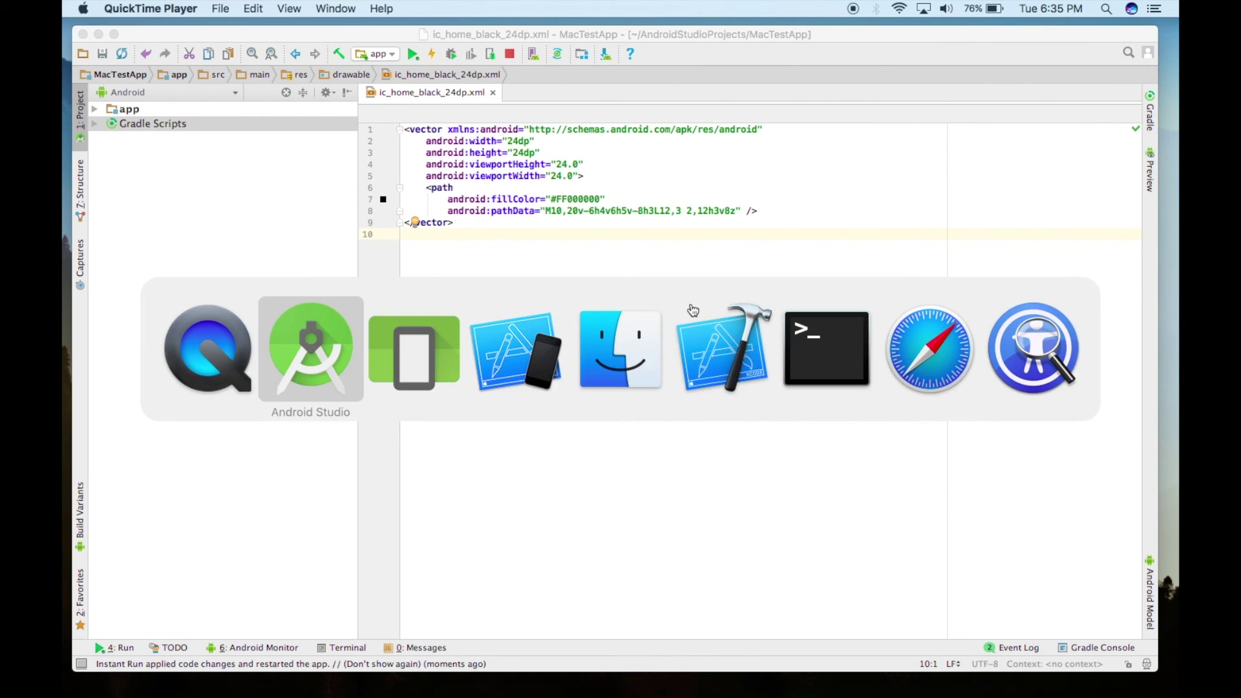
key("super+Tab")
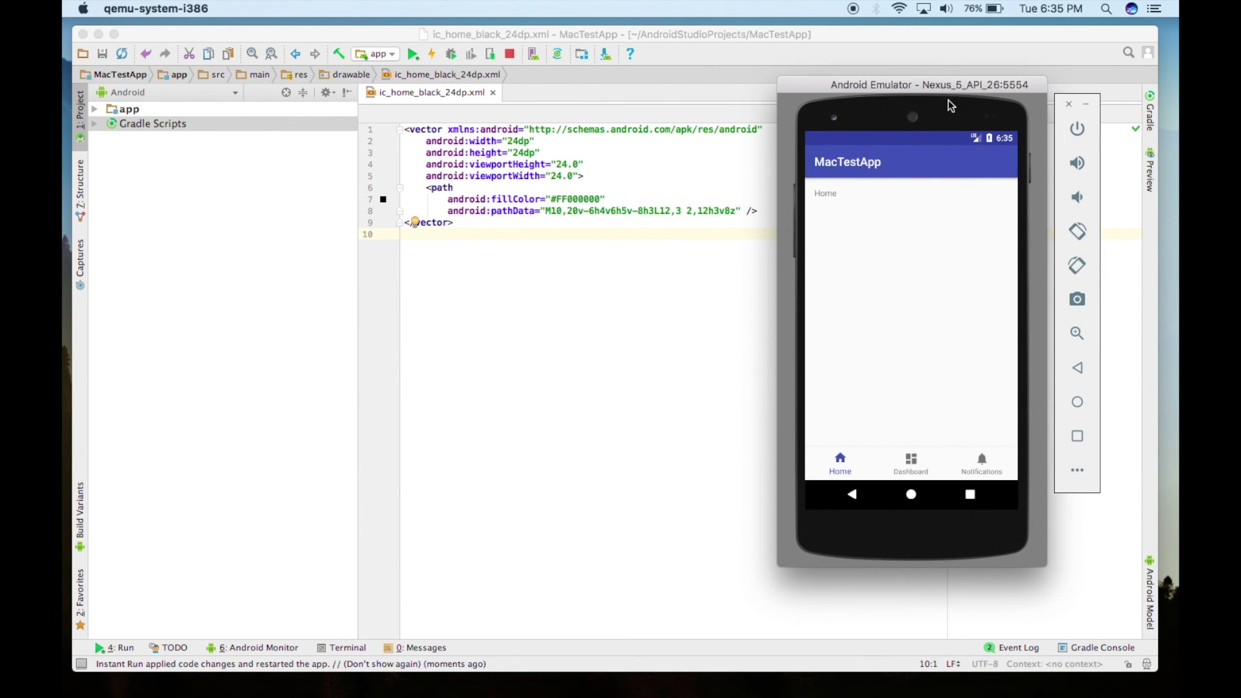
Lower the emulator window slightly and cycle MacTestApp's Dashboard, Notifications and Home tabs.
left_click(944, 88)
left_click_drag(943, 87, 944, 104)
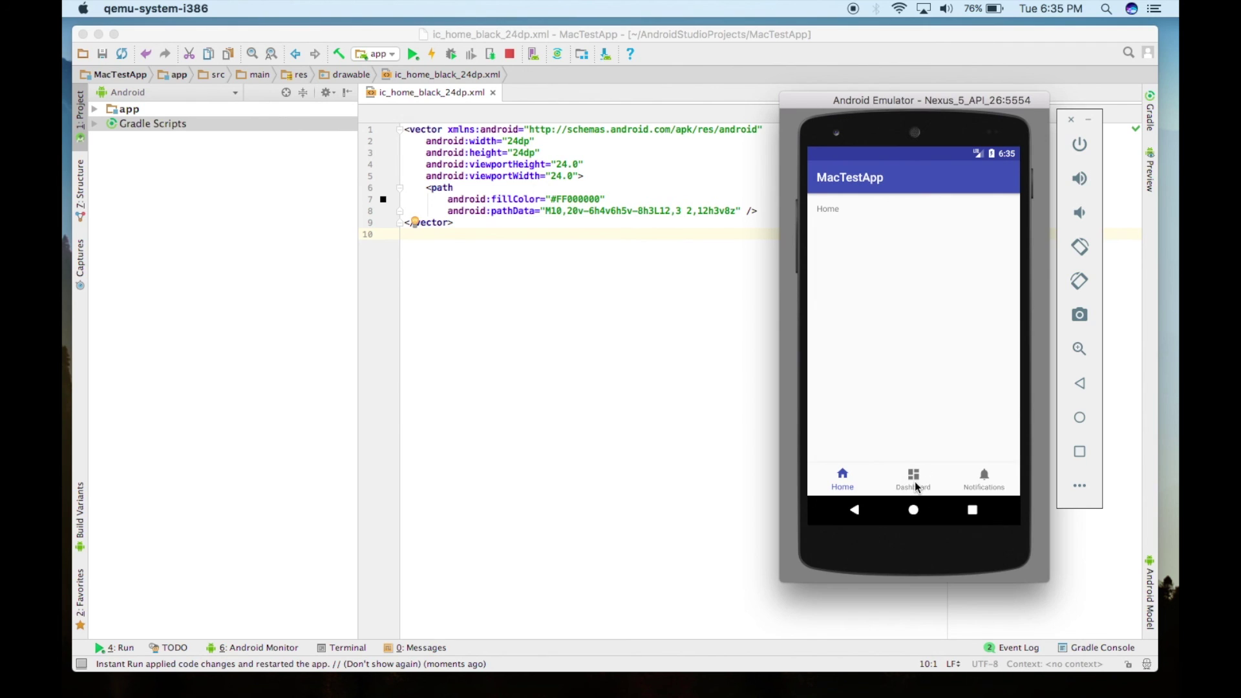
left_click(915, 483)
left_click(981, 487)
left_click(887, 484)
left_click(844, 481)
left_click(912, 481)
Return to the Android home screen, reopen MacTestApp and cycle its tabs, ending on Notifications.
left_click(915, 511)
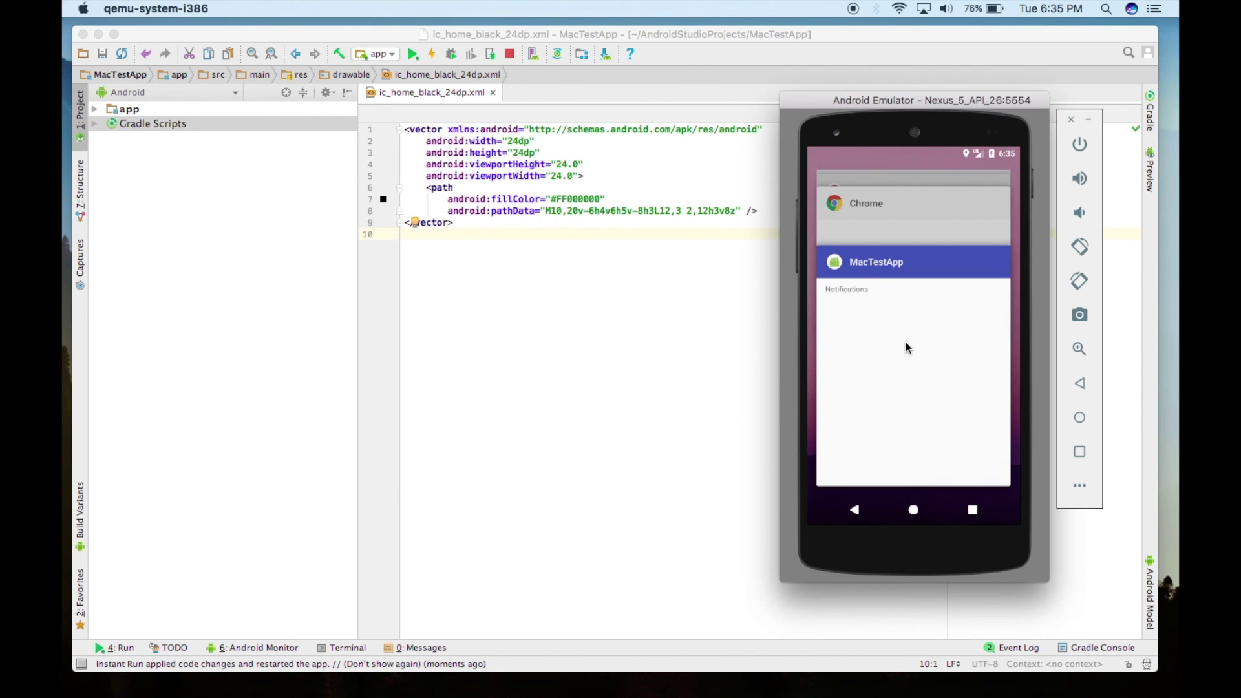
left_click(906, 349)
left_click(927, 479)
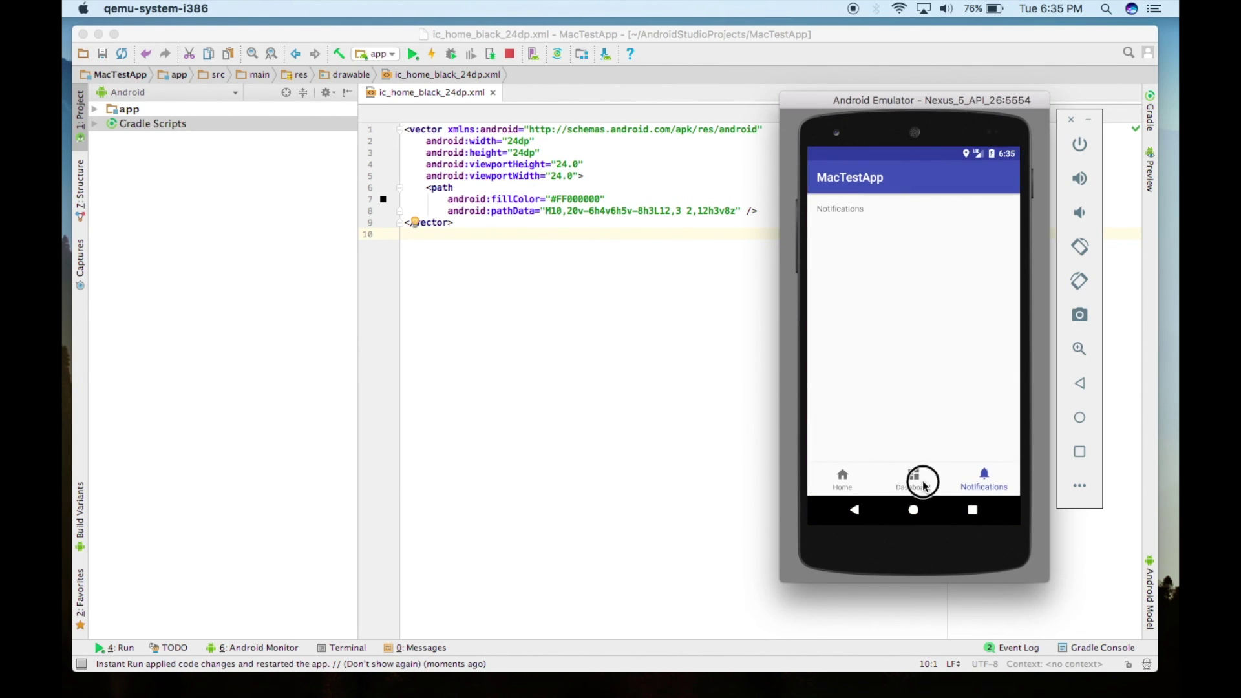
left_click(841, 486)
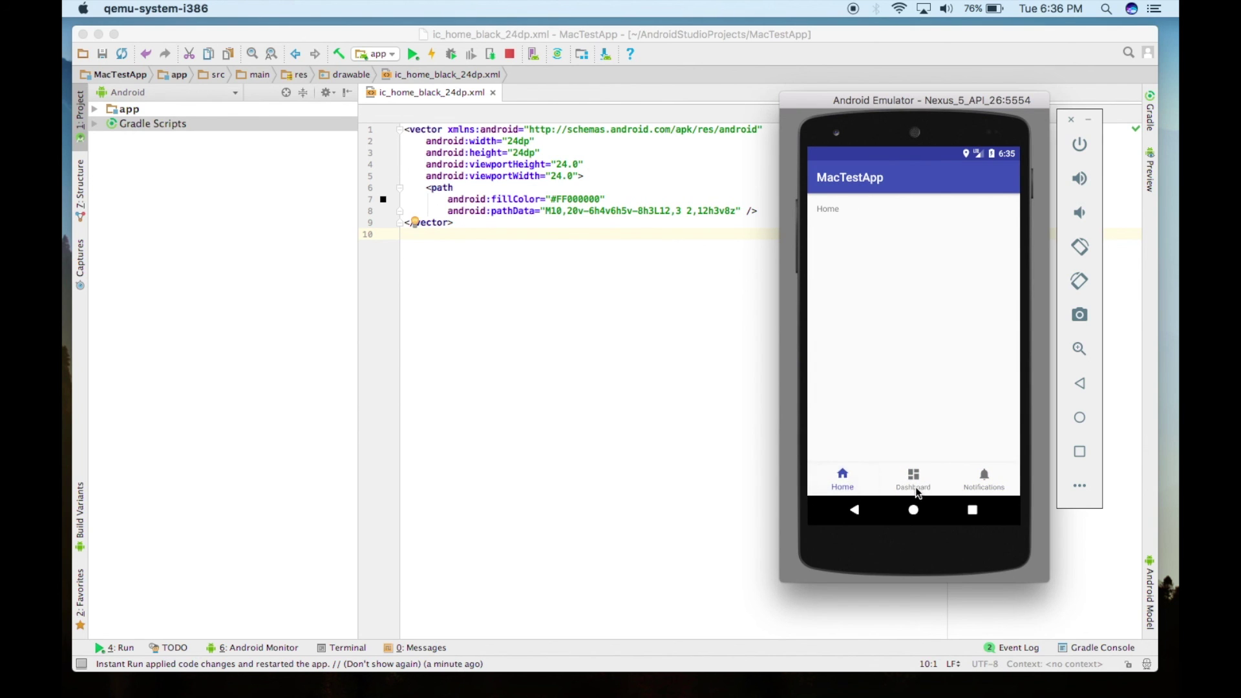
left_click(915, 487)
left_click(973, 488)
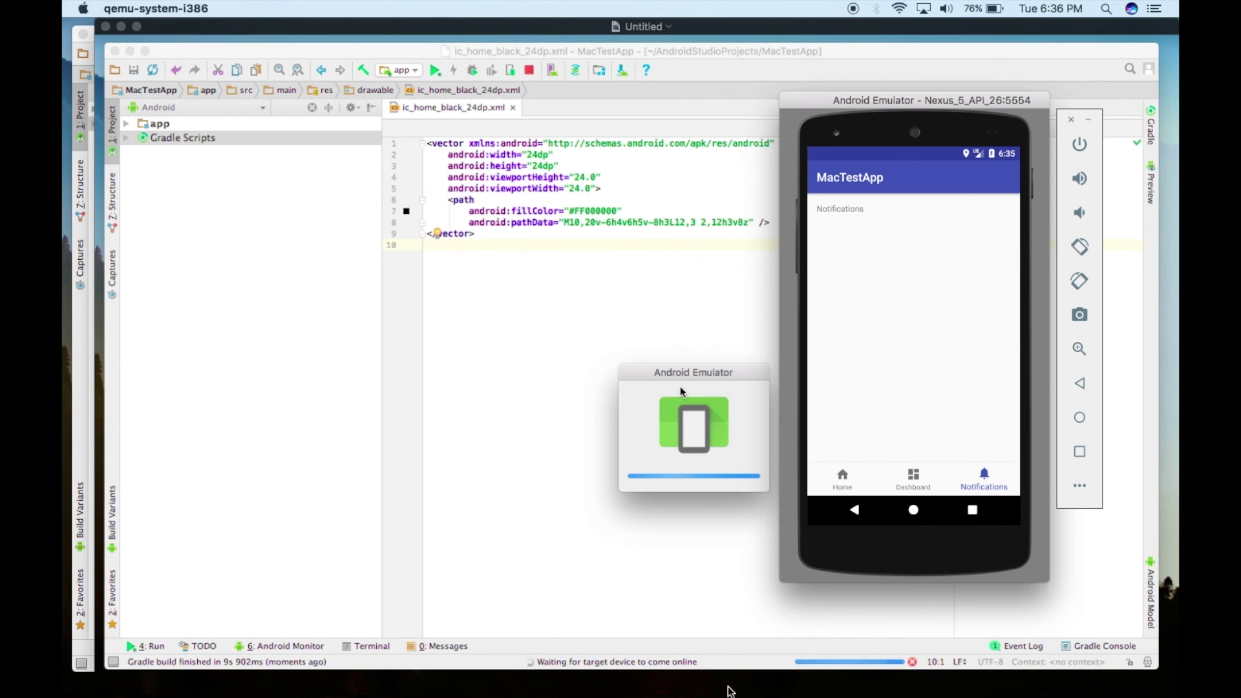
Move the iPhone Simulator window left and shift the Android Emulator beside it.
key("super+Tab")
key("super+Tab")
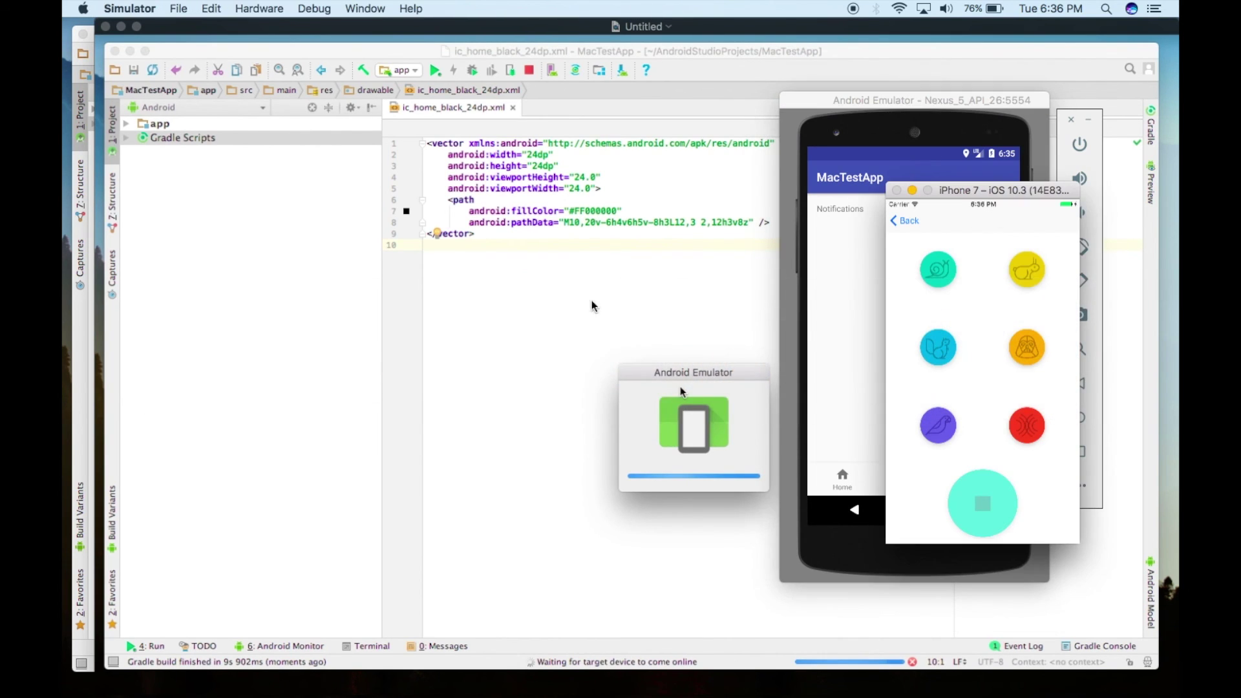
mouse_move(952, 199)
left_mouse_down()
mouse_move(249, 116)
mouse_move(317, 131)
left_mouse_up()
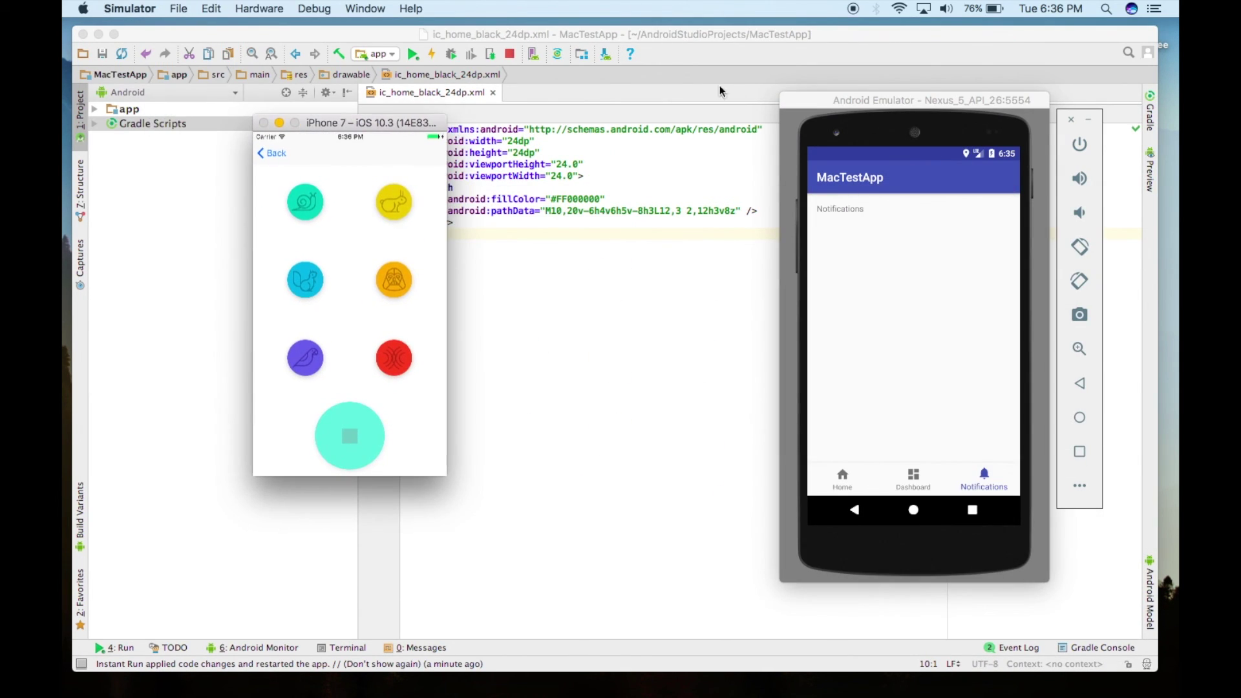
left_click(834, 107)
left_click_drag(835, 108, 583, 65)
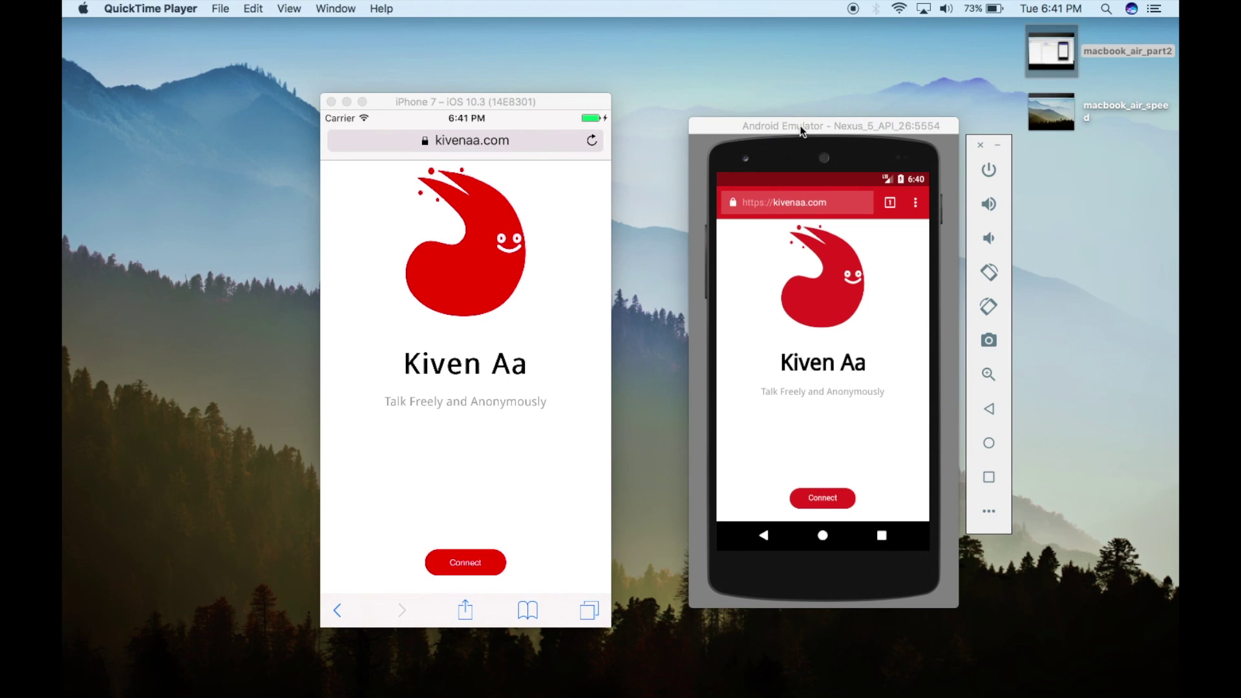
Settle the Android Emulator beside the iPhone, then start a kivenaa.com partner search in iPhone Safari.
left_click_drag(802, 131, 785, 125)
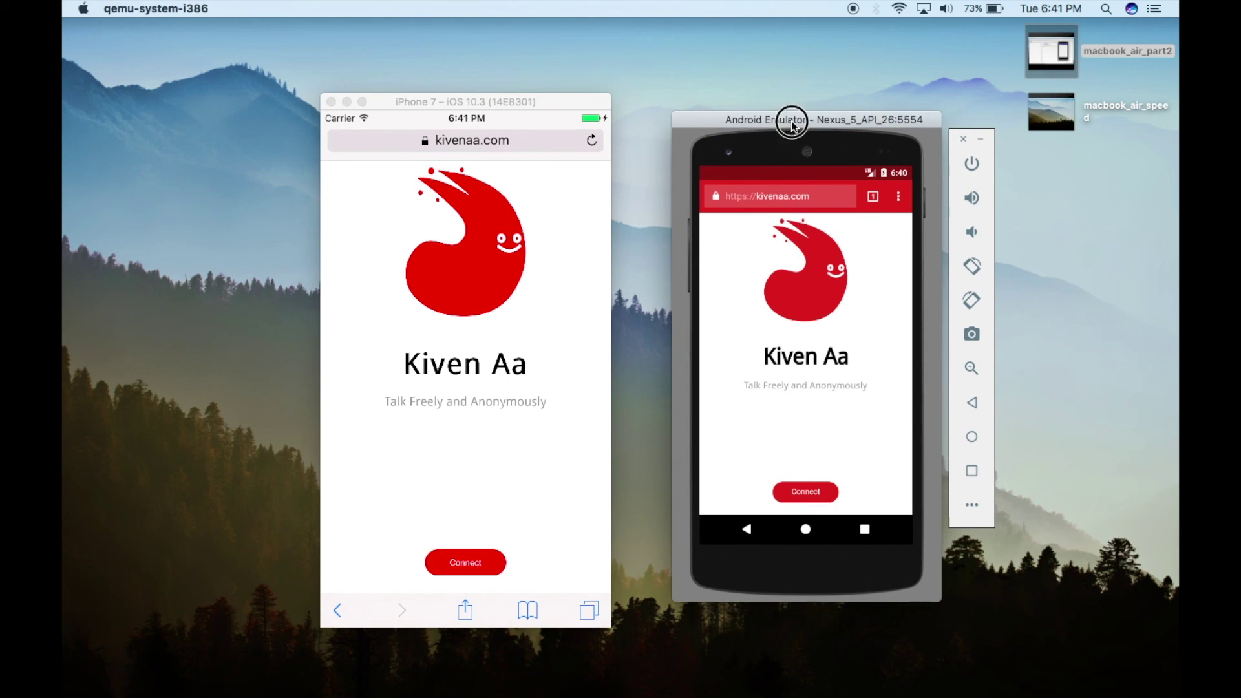
left_click_drag(792, 124, 791, 133)
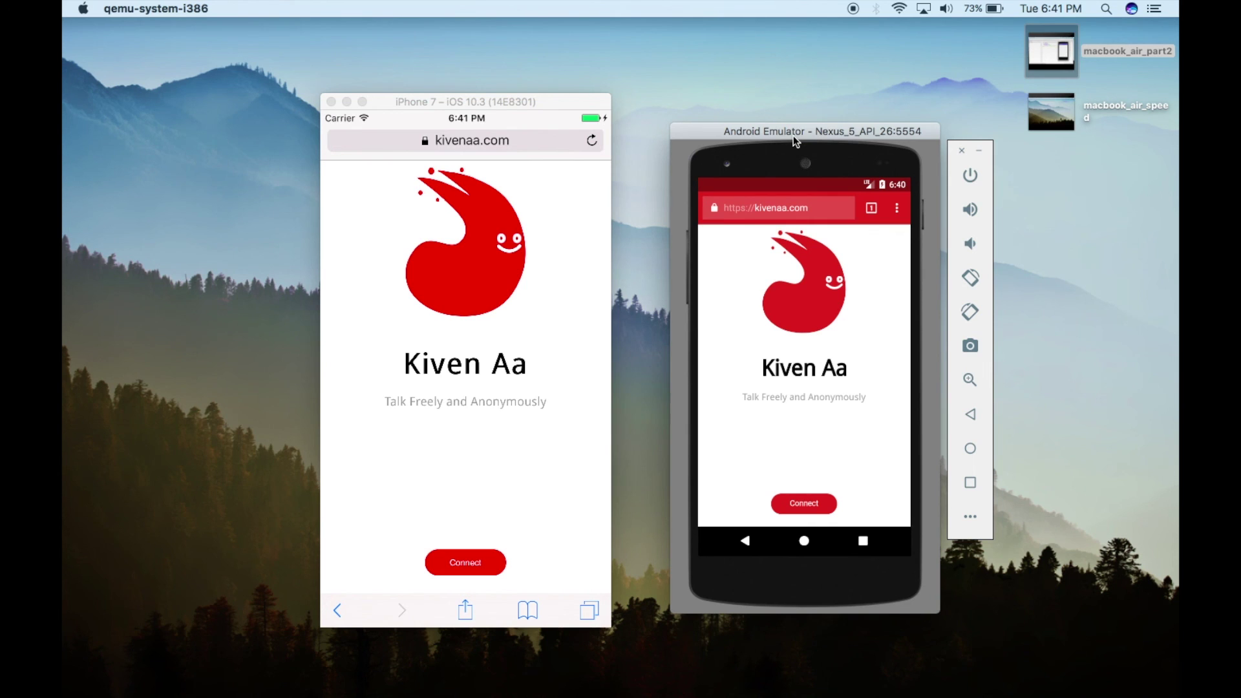
left_click_drag(794, 135, 787, 106)
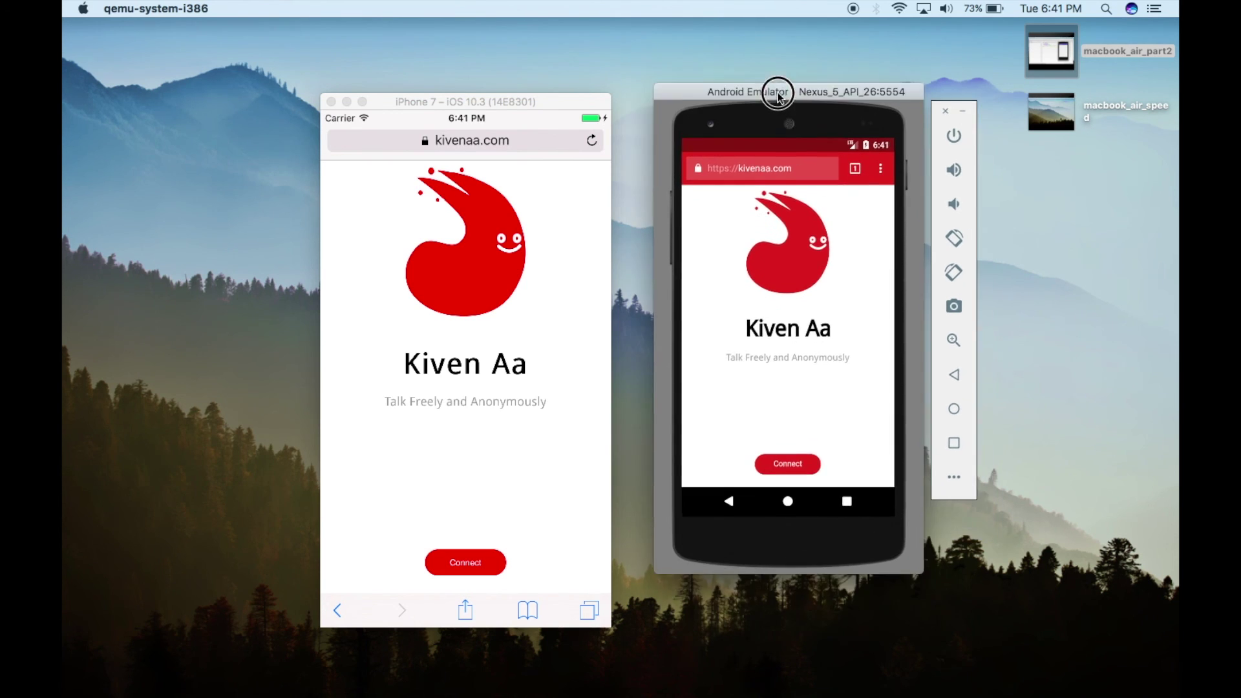
left_click_drag(787, 106, 784, 110)
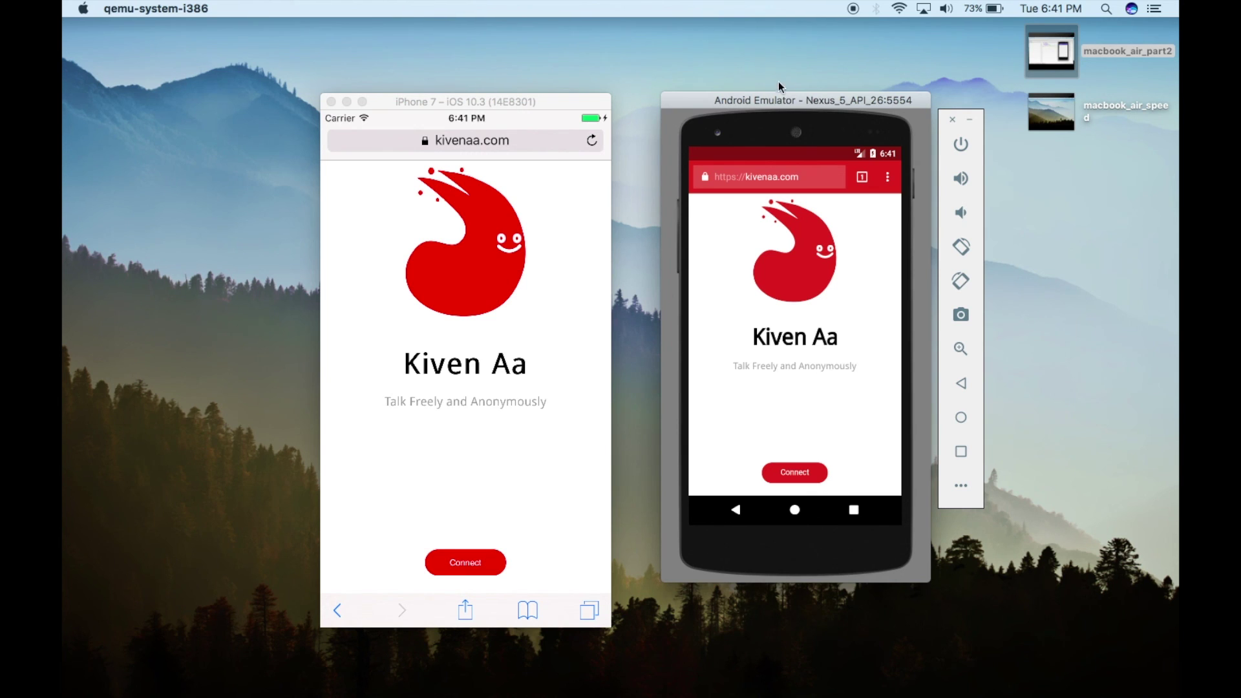
left_click_drag(785, 102, 792, 110)
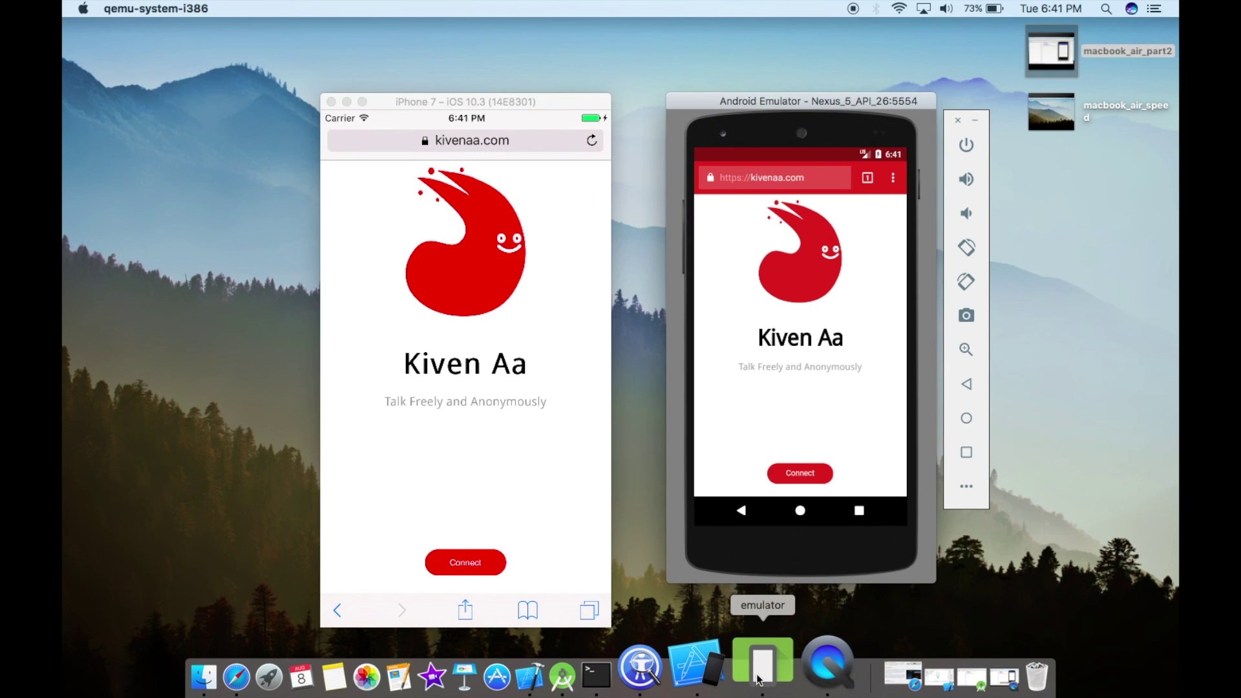
left_click(493, 570)
left_click(798, 477)
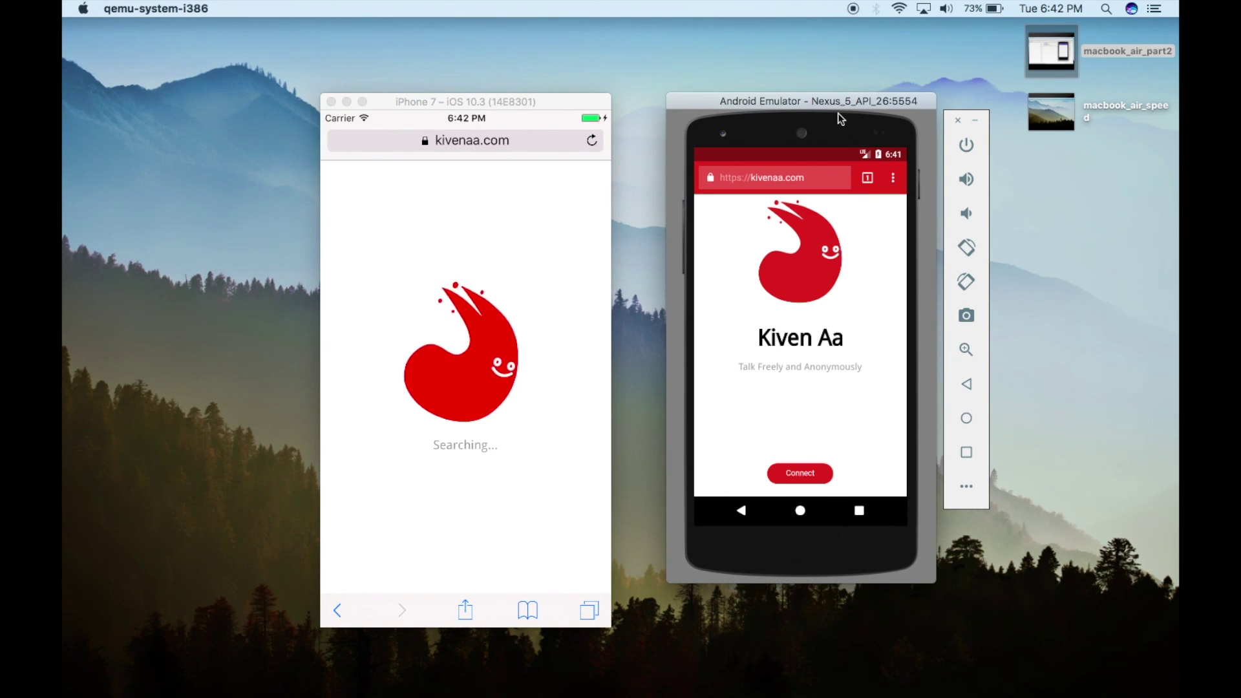
Start the Android kivenaa.com search and send 'Hi' from the iPhone chat.
left_click_drag(837, 111, 874, 106)
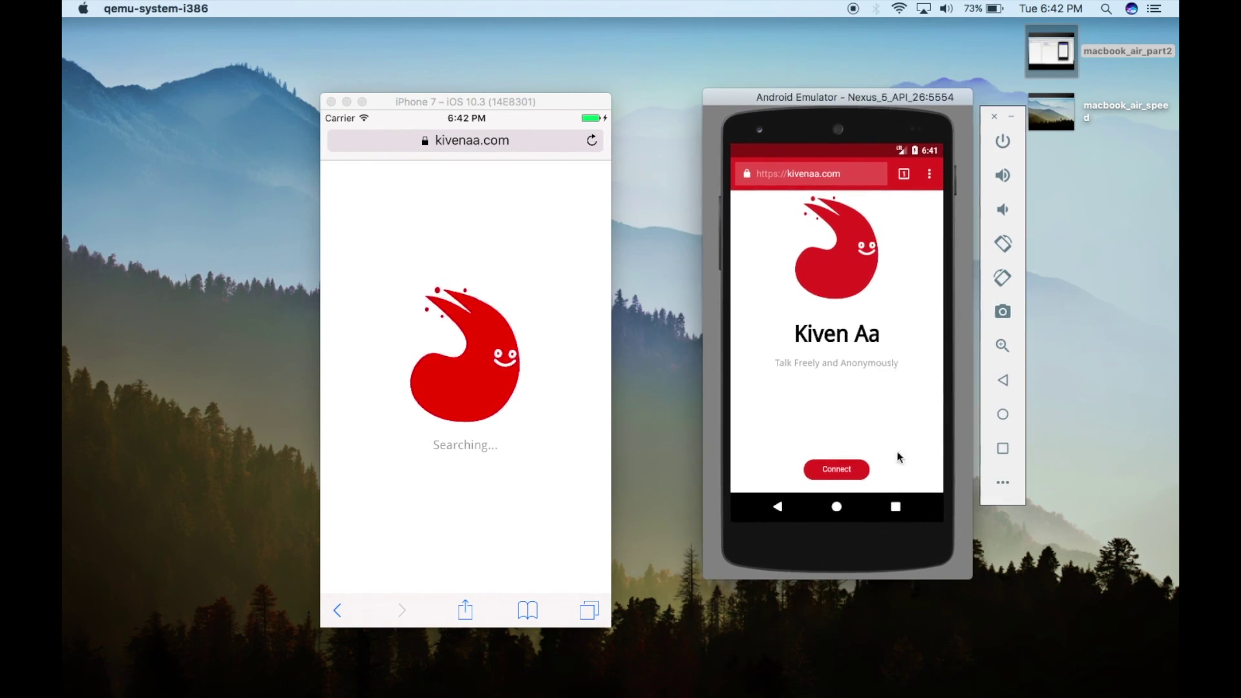
left_click(838, 470)
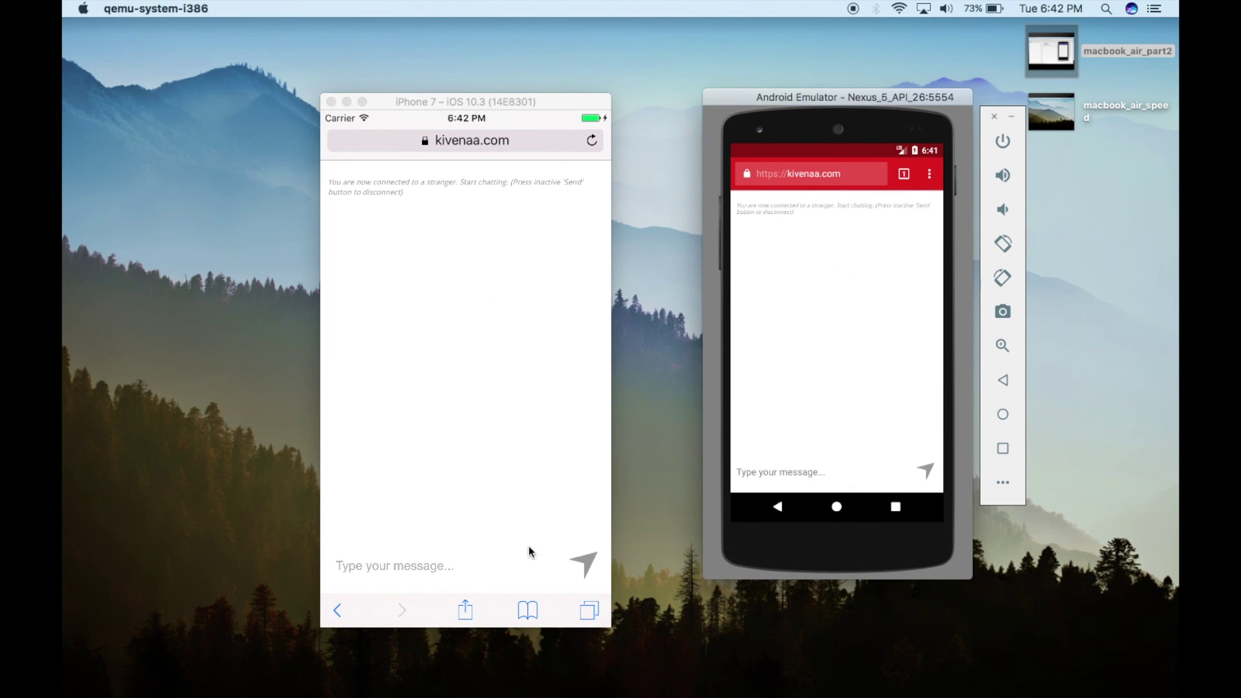
left_click(445, 575)
left_click(445, 572)
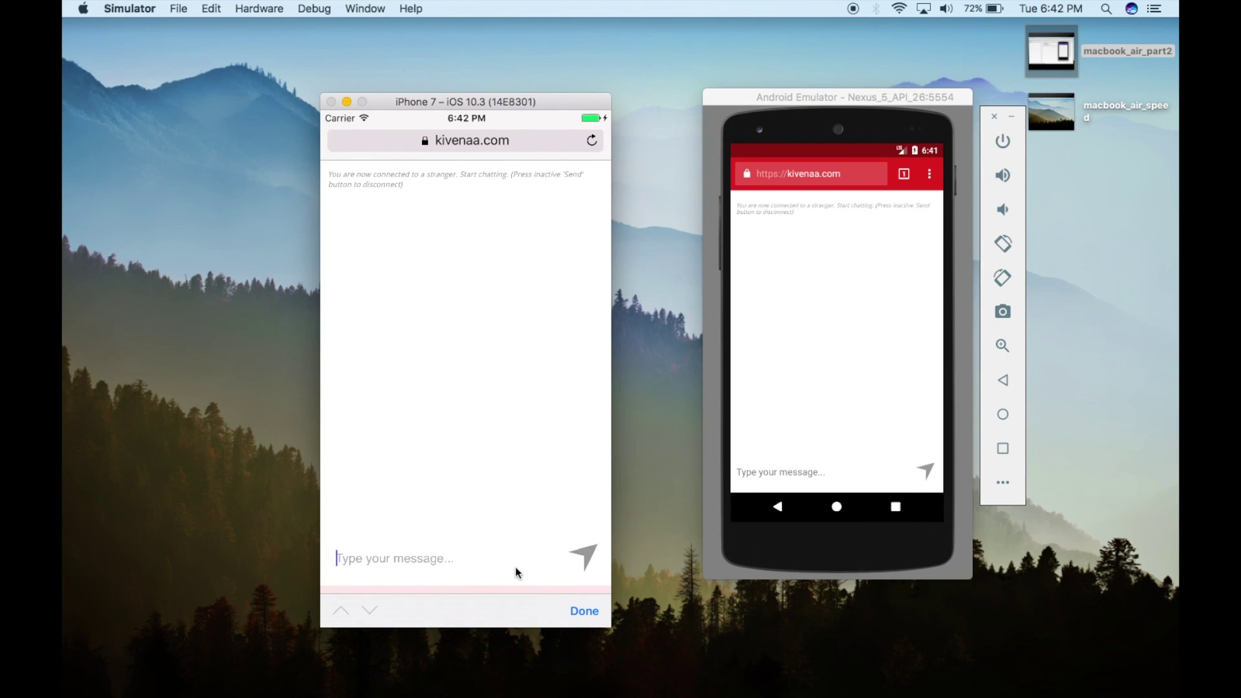
type("Hi")
left_click(584, 561)
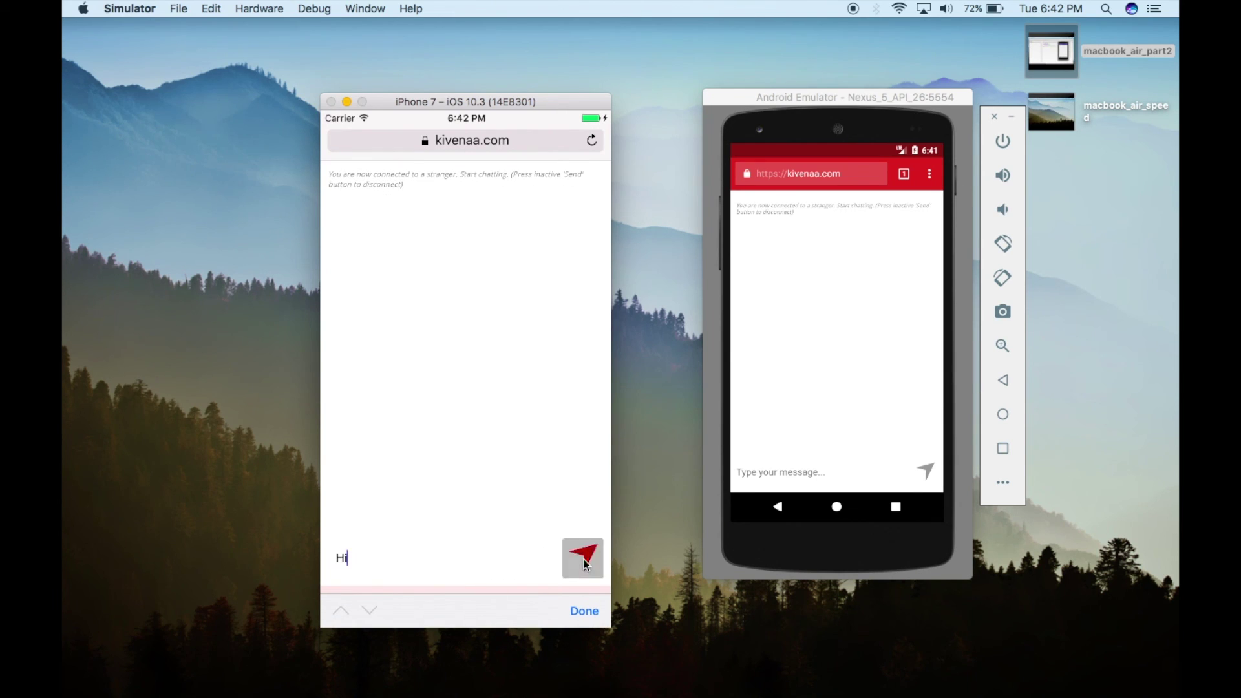
Reply 'hi' from Android and spread the two device windows apart.
left_click(876, 475)
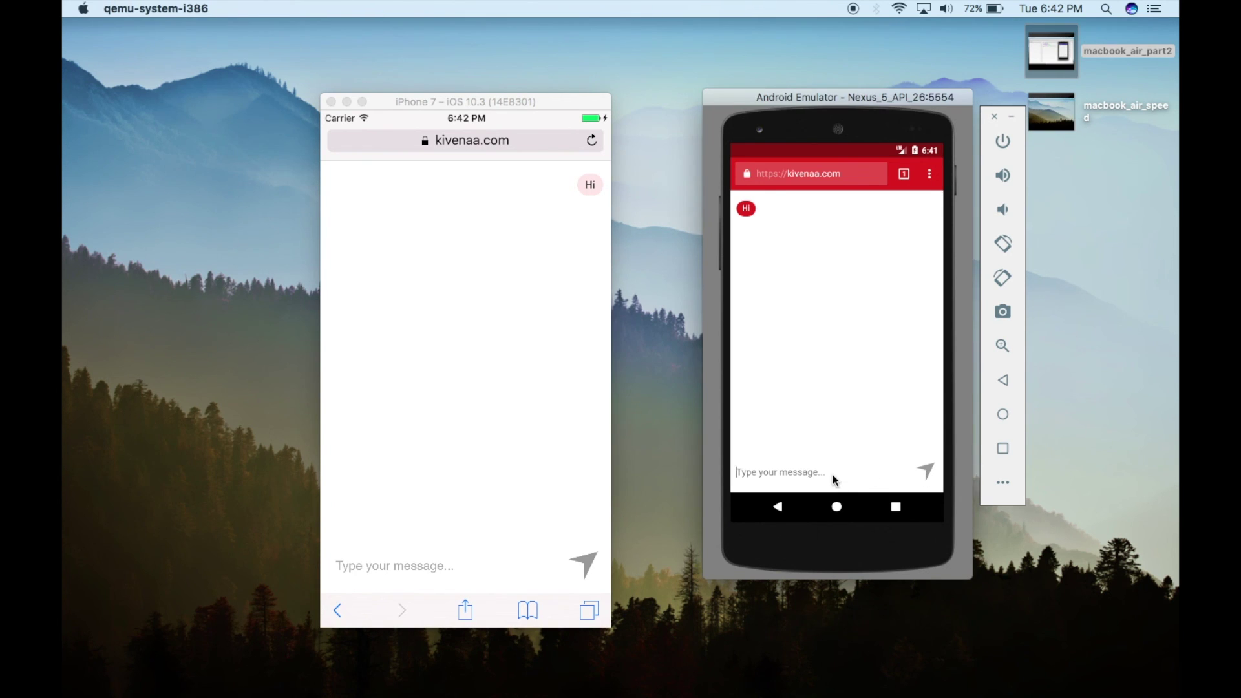
type("h")
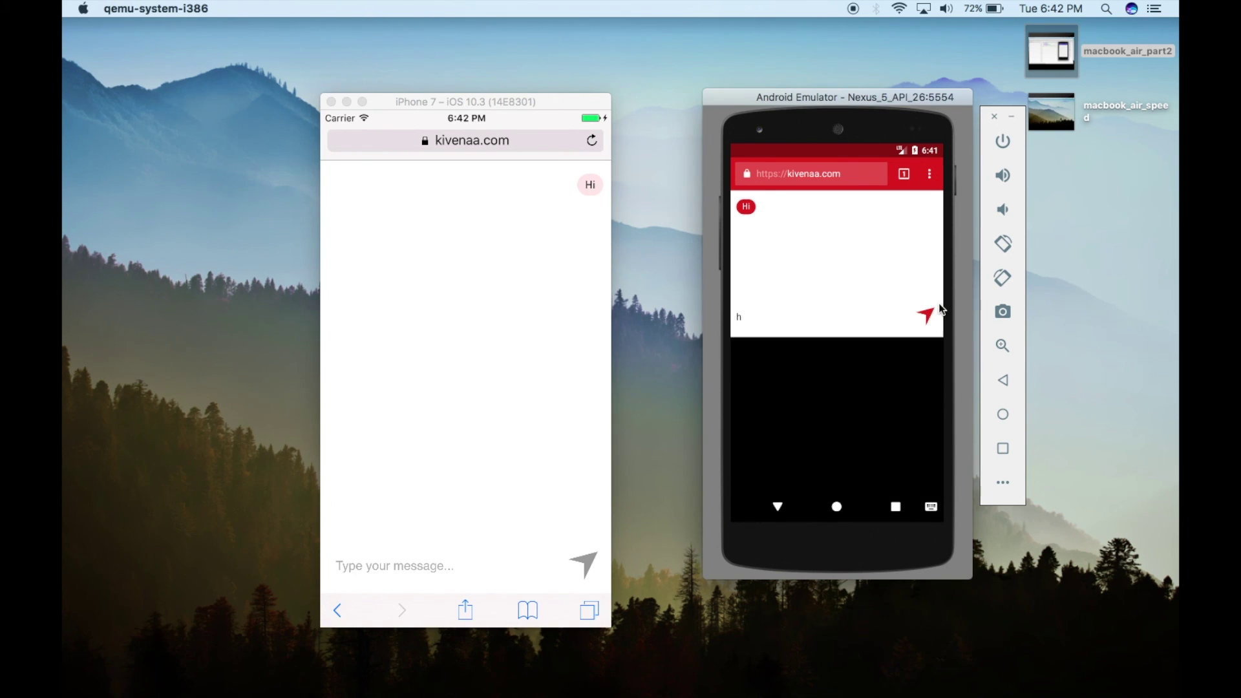
type("i")
left_click(925, 316)
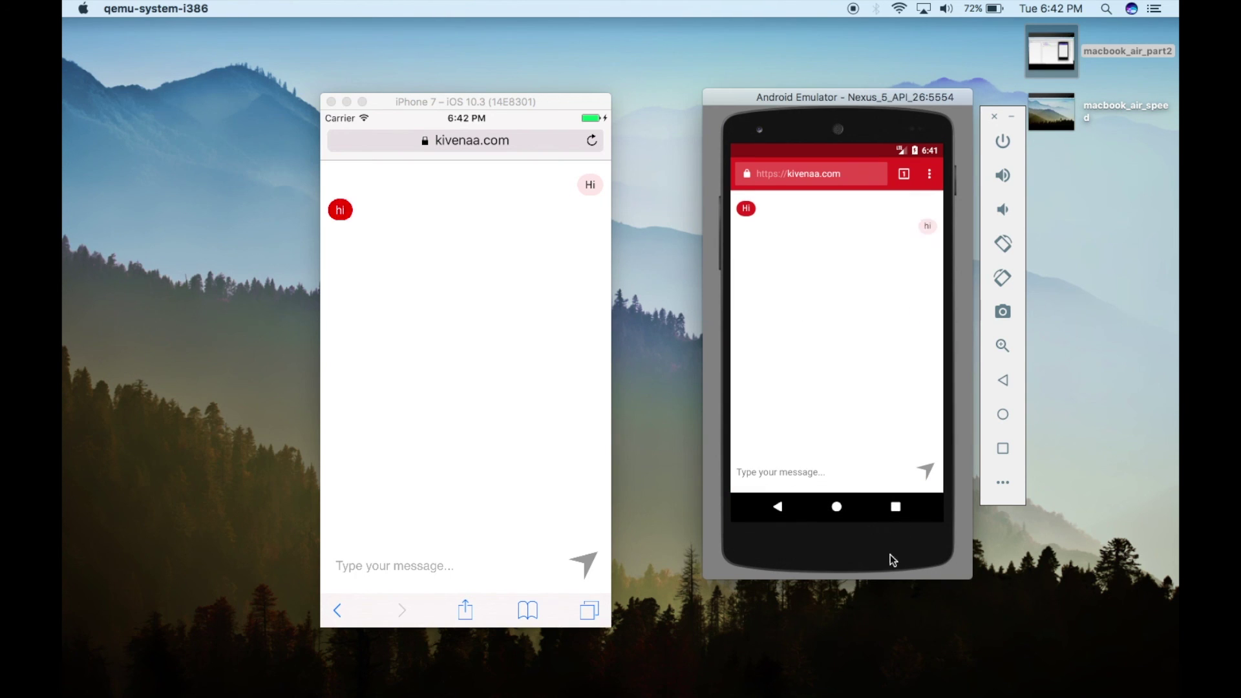
left_click(399, 102)
left_click_drag(397, 102, 252, 93)
left_click_drag(864, 97, 842, 117)
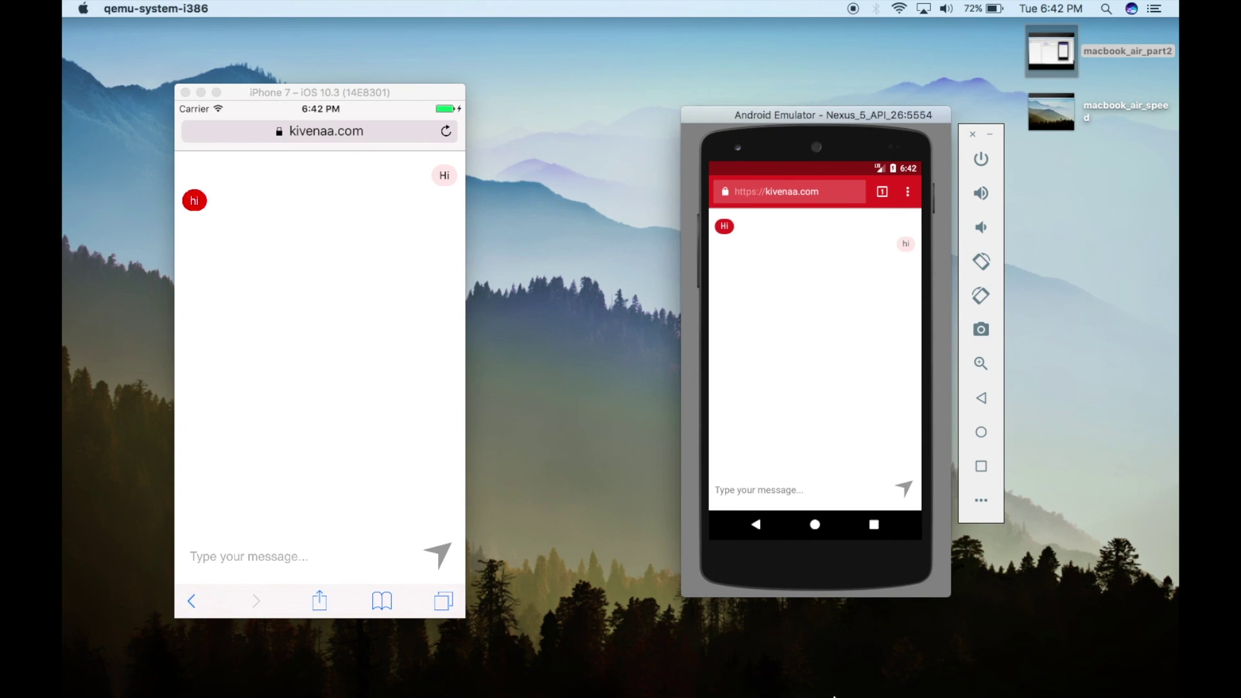
mouse_move(727, 669)
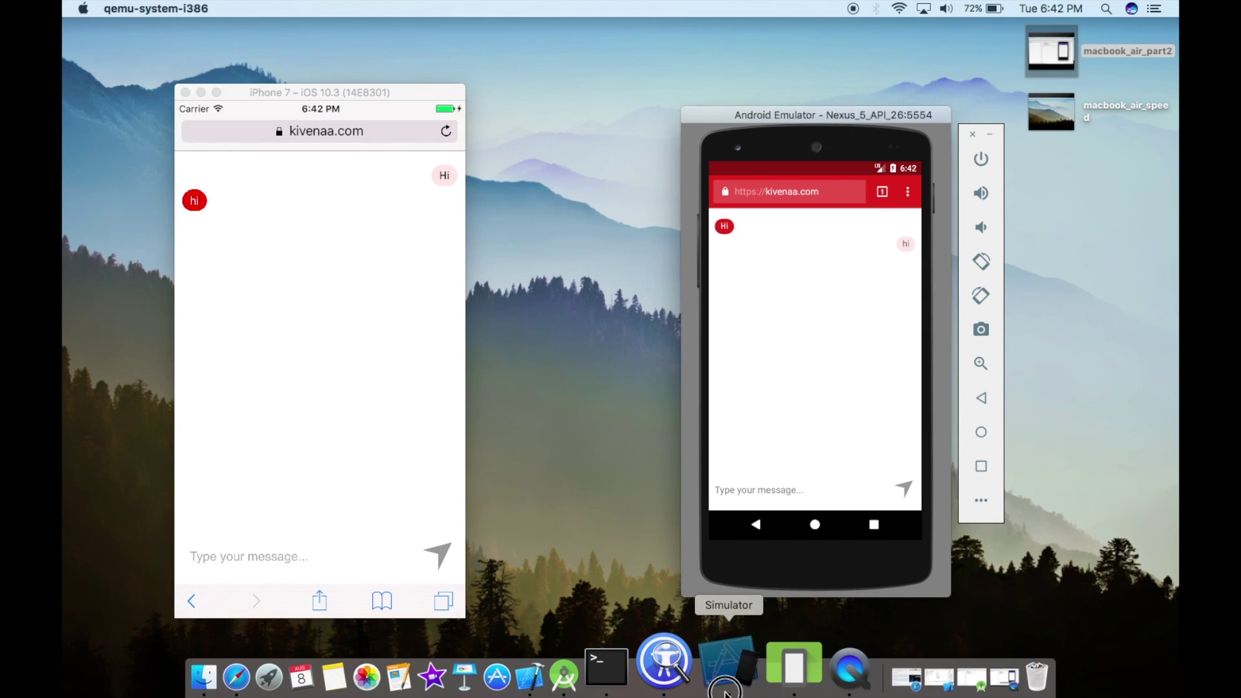
Bring the Simulator forward and drag the Android Emulator window closer to the iPhone.
left_click(725, 683)
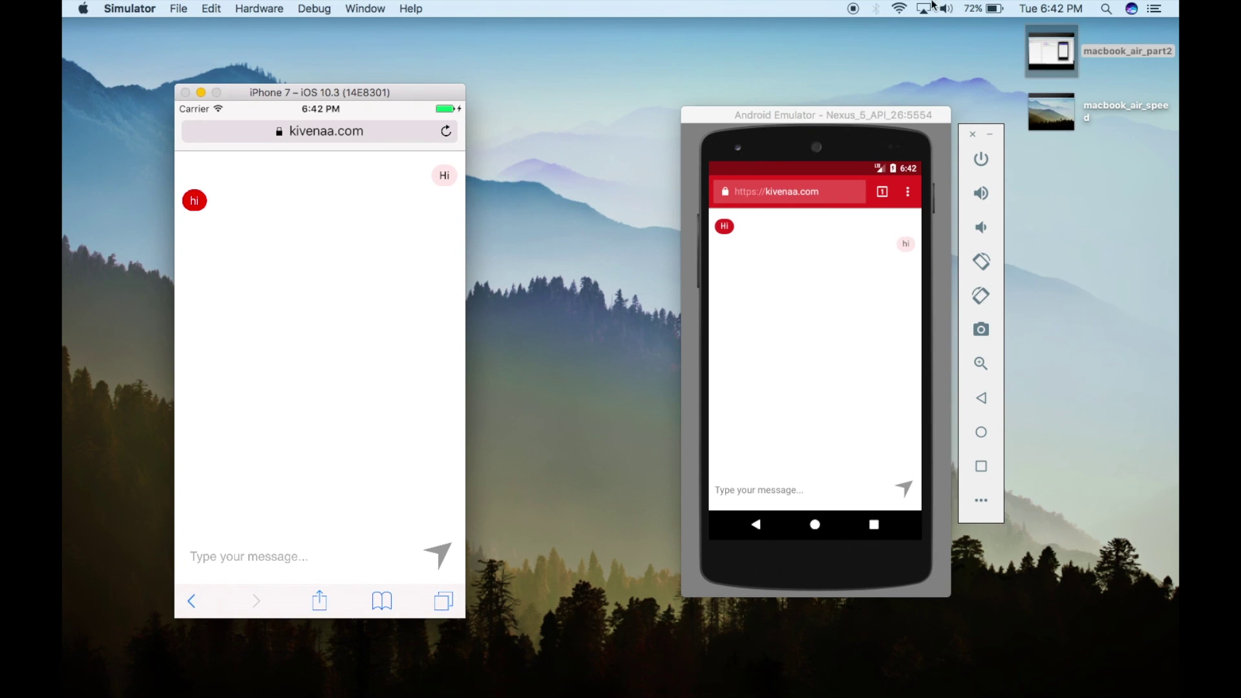
left_click_drag(829, 114, 783, 101)
left_click_drag(348, 97, 370, 105)
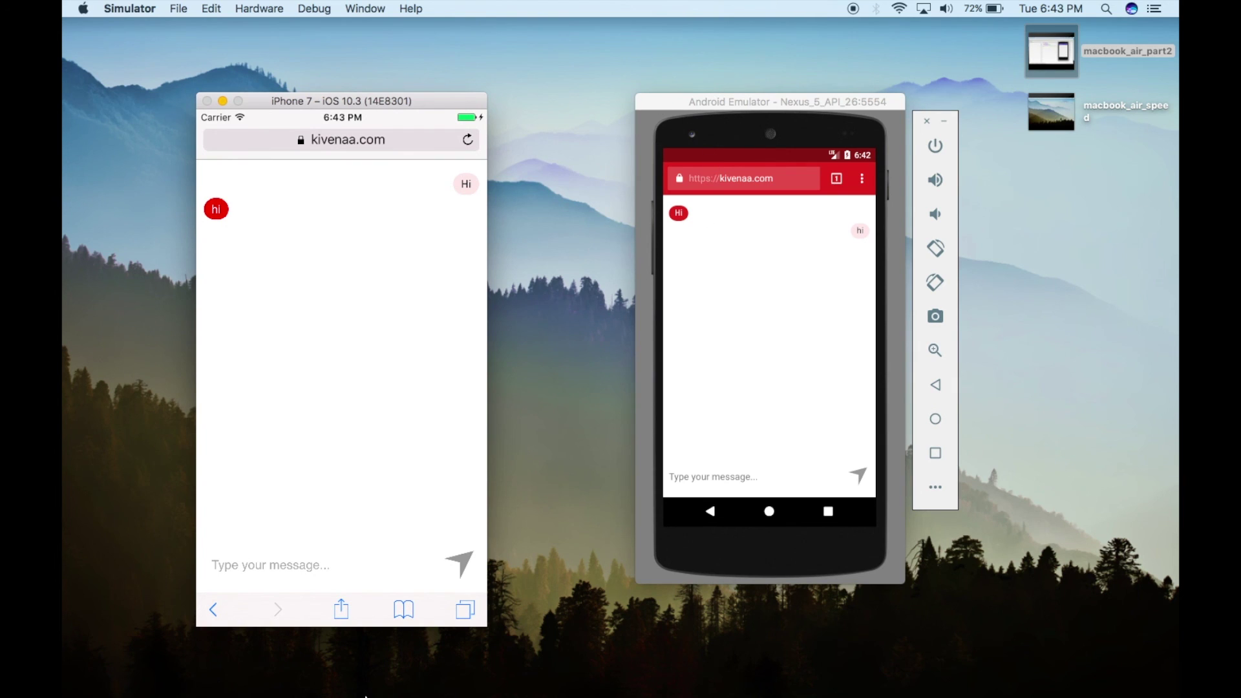
mouse_move(367, 695)
left_click(296, 664)
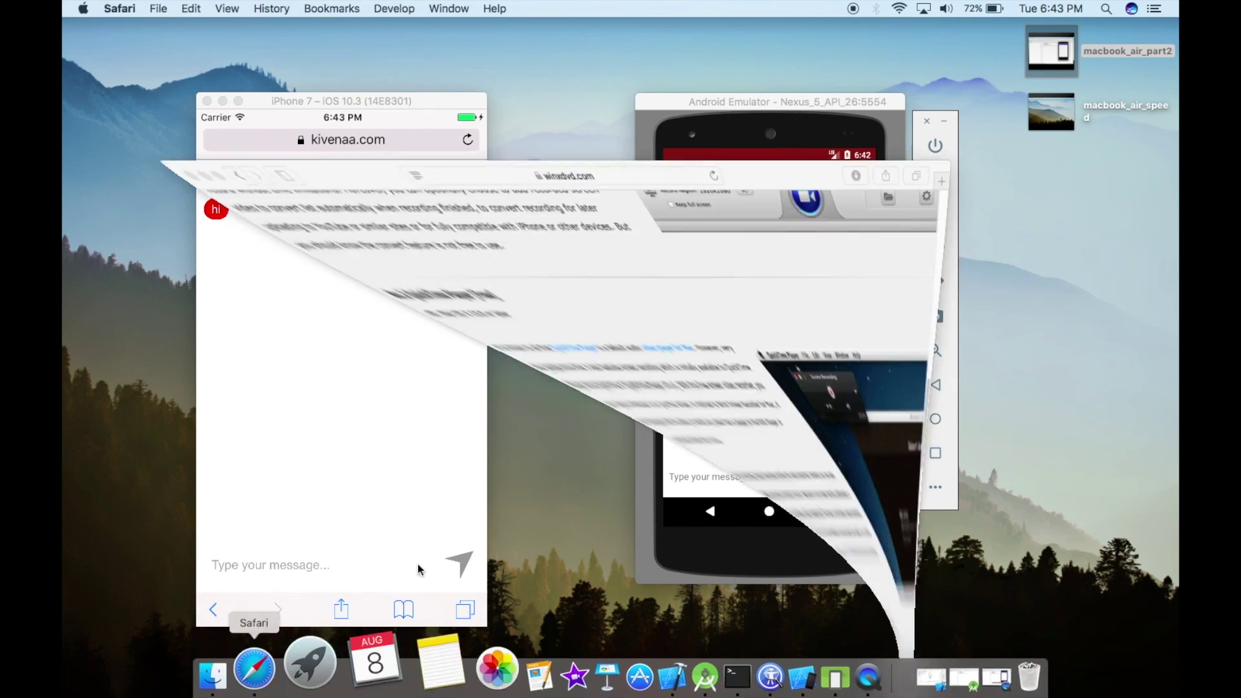
left_click_drag(743, 34, 844, 104)
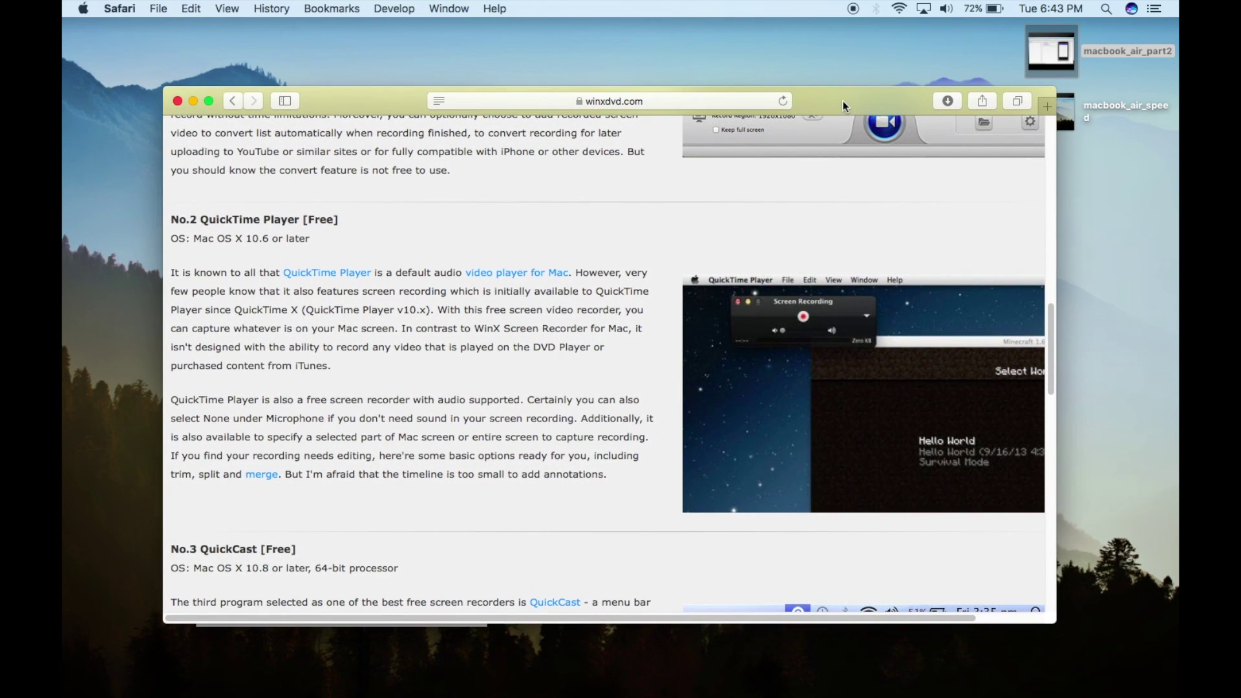
left_click_drag(843, 101, 845, 123)
left_click(196, 123)
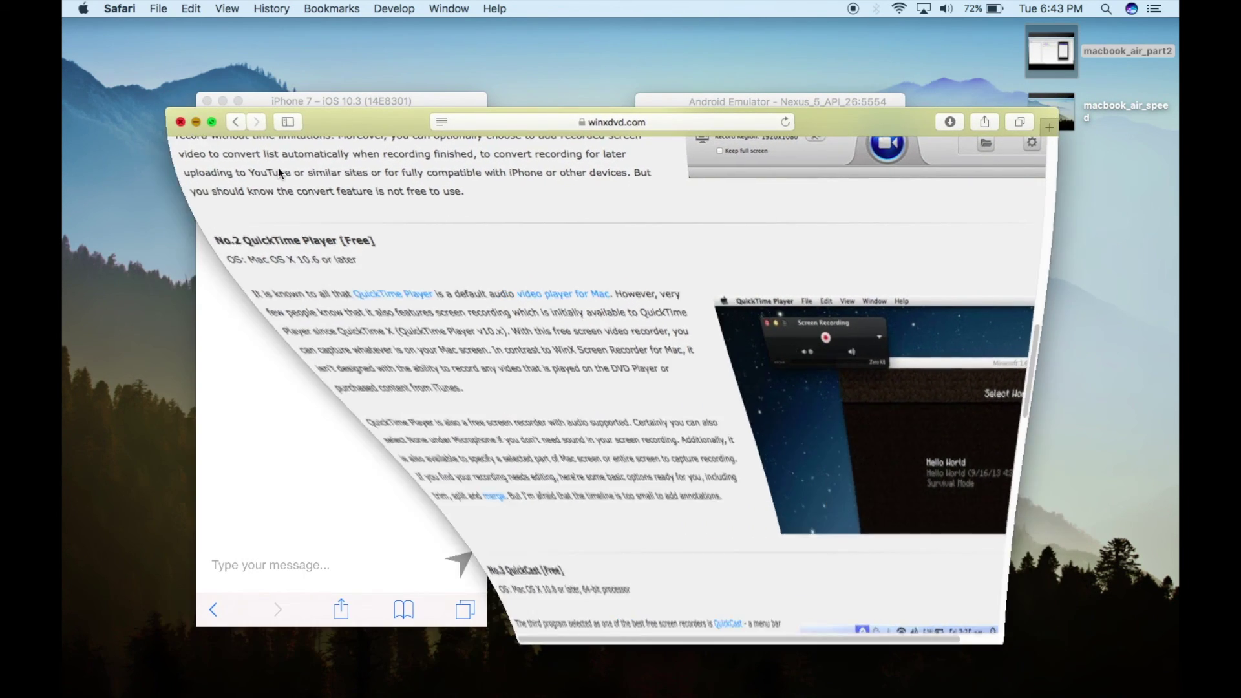